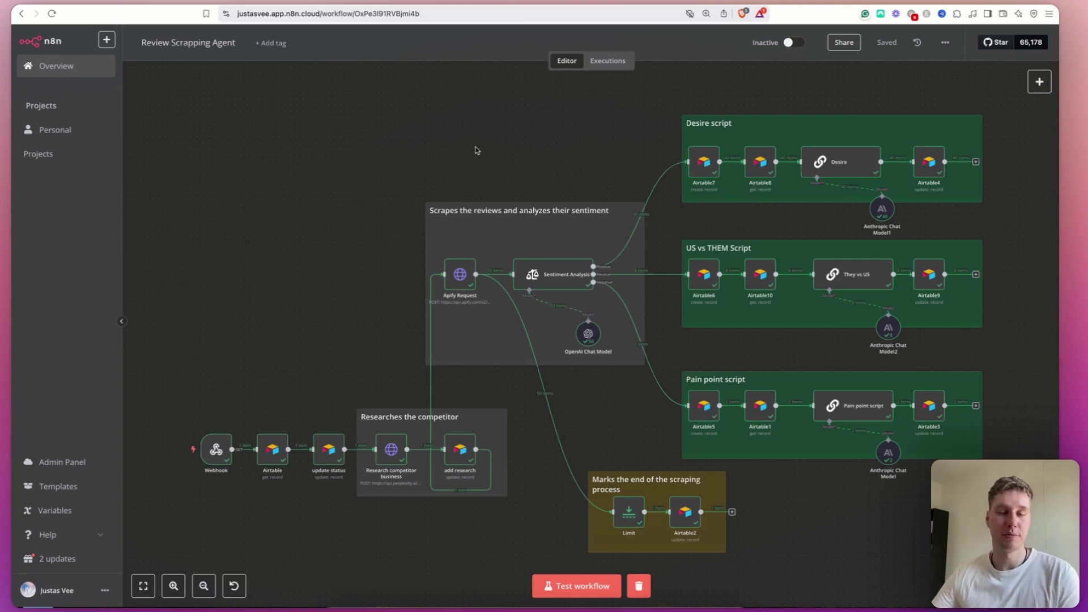
Switch from the n8n workflow to the Airtable Competitor reviews base and open its Competitors table.
left_click_drag(477, 150, 472, 146)
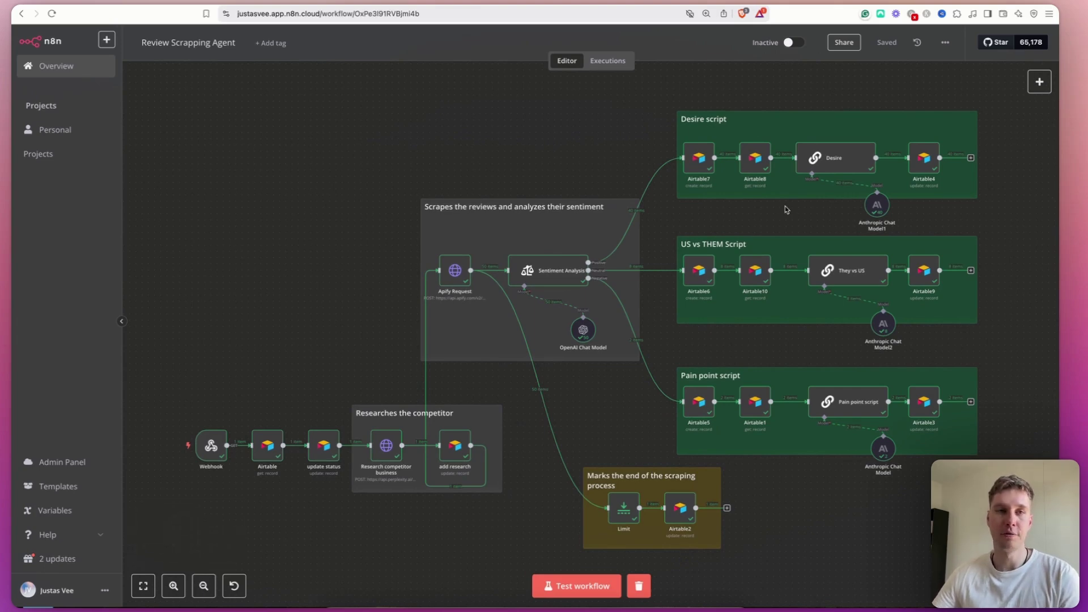
key("ctrl+Tab")
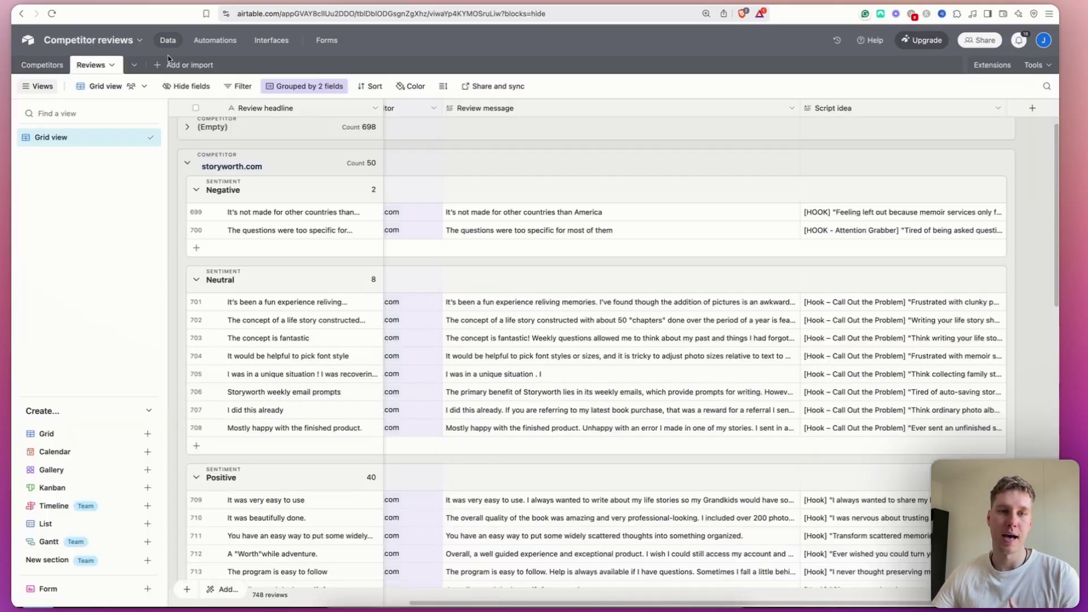
scroll(244, 148, "up", 1)
scroll(247, 150, "down", 1)
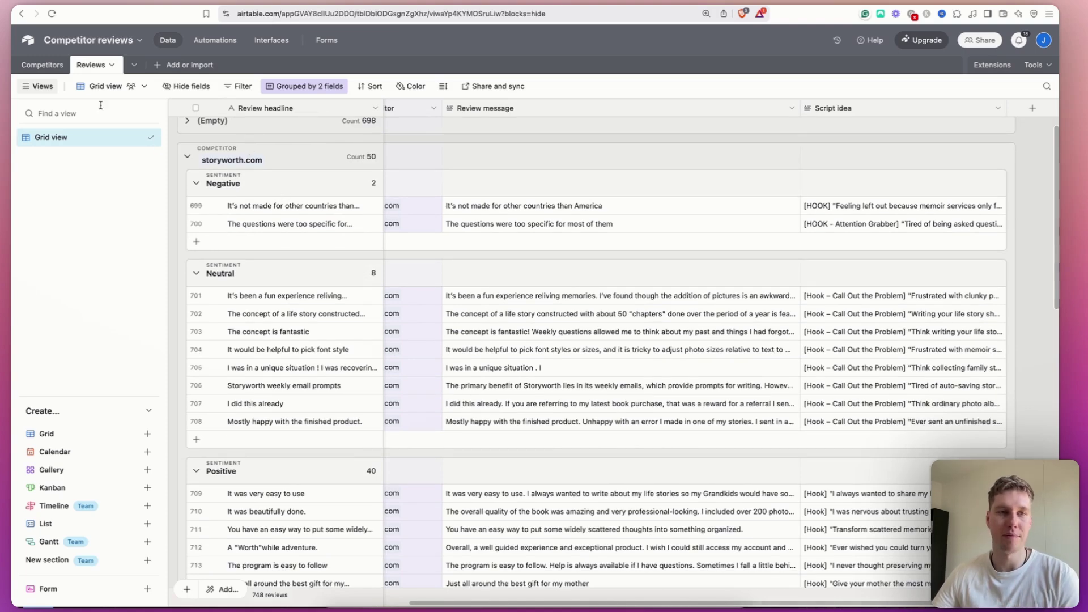
left_click(44, 66)
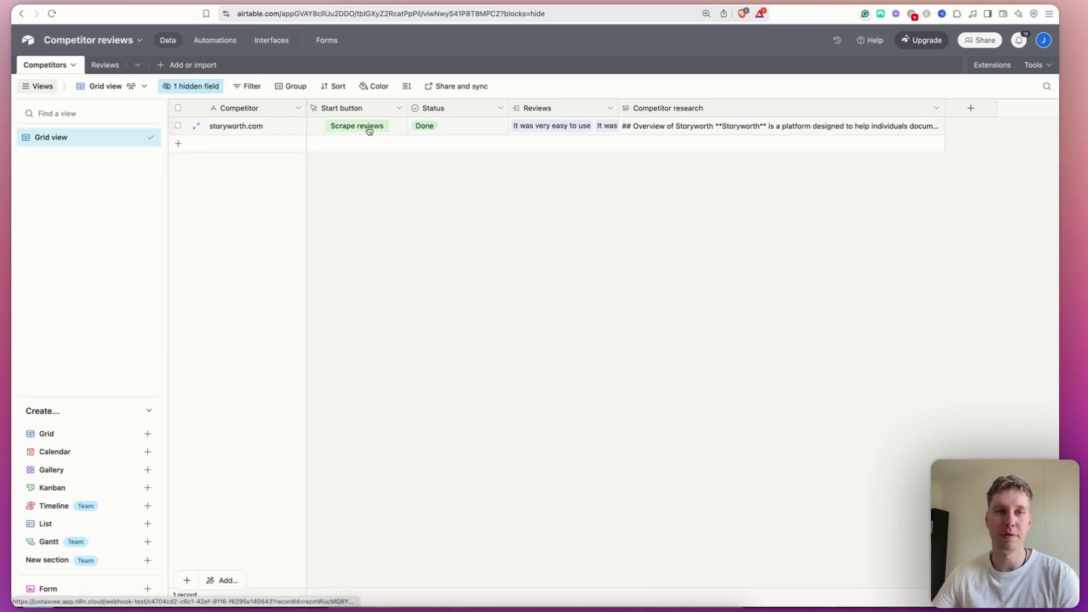
Revisit the Review Scrapping Agent workflow in n8n, return to the Airtable base and open the Reviews table.
key("ctrl+Tab")
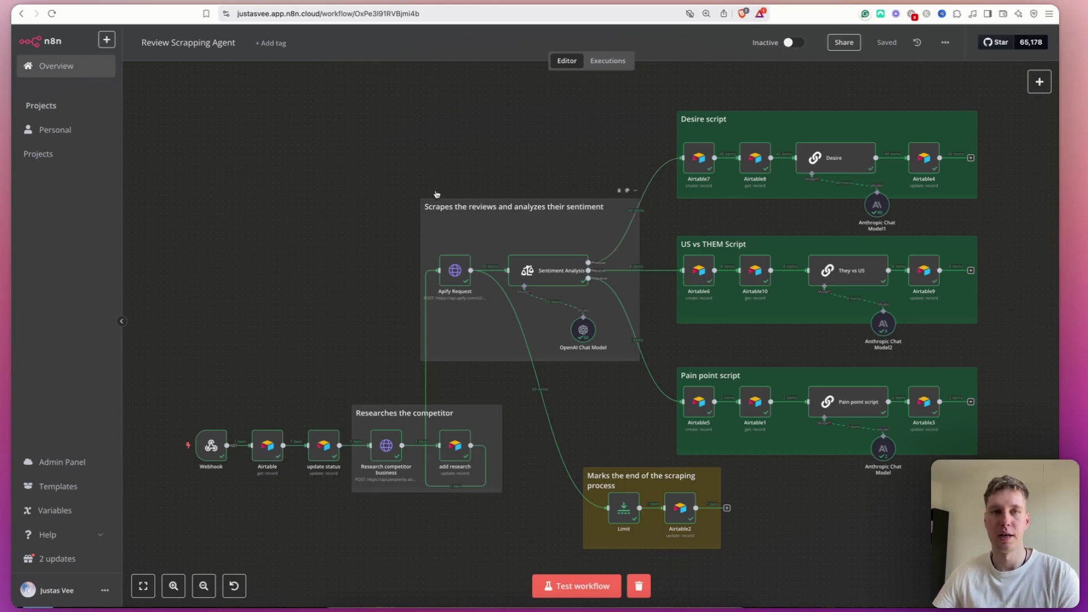
key("ctrl+Tab")
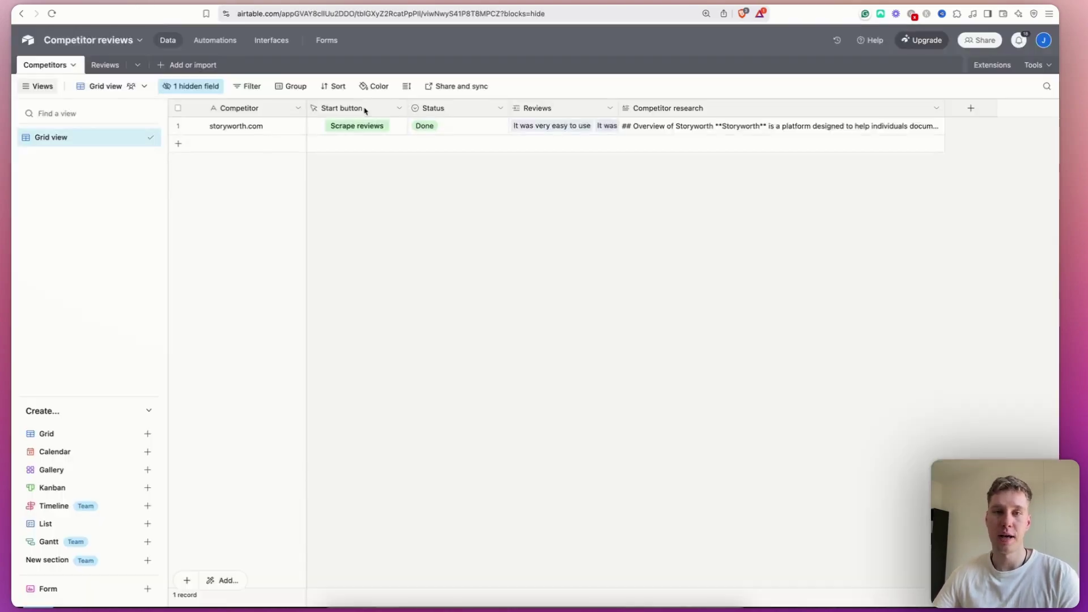
left_click(92, 65)
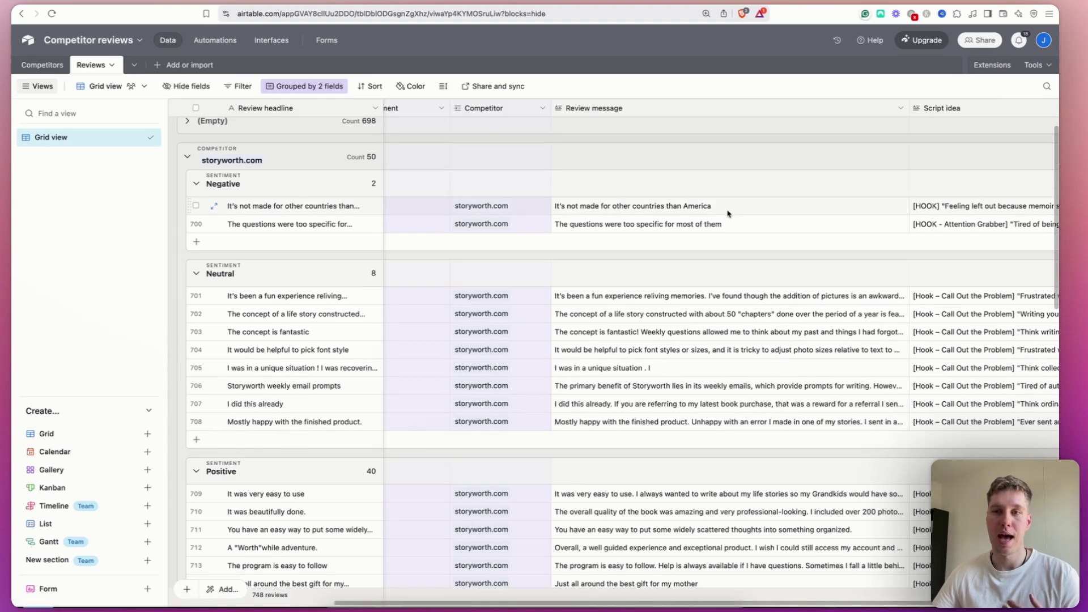
Expand the first negative storyworth.com review's Script idea and examine its hook, problem amplification and unique solution sections.
scroll(724, 213, "right", 5)
left_click(928, 202)
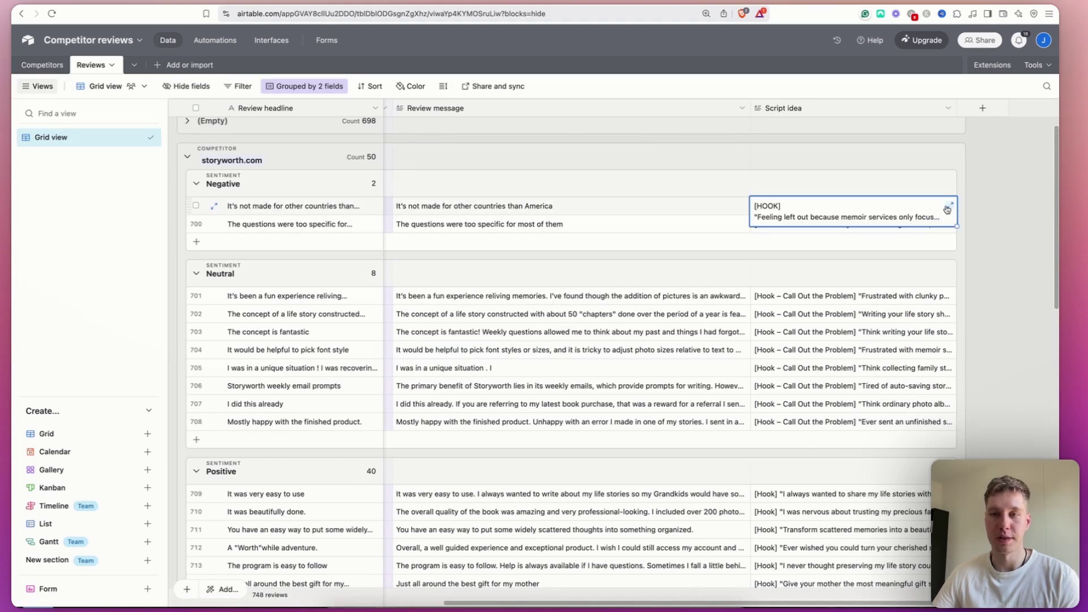
key("Return")
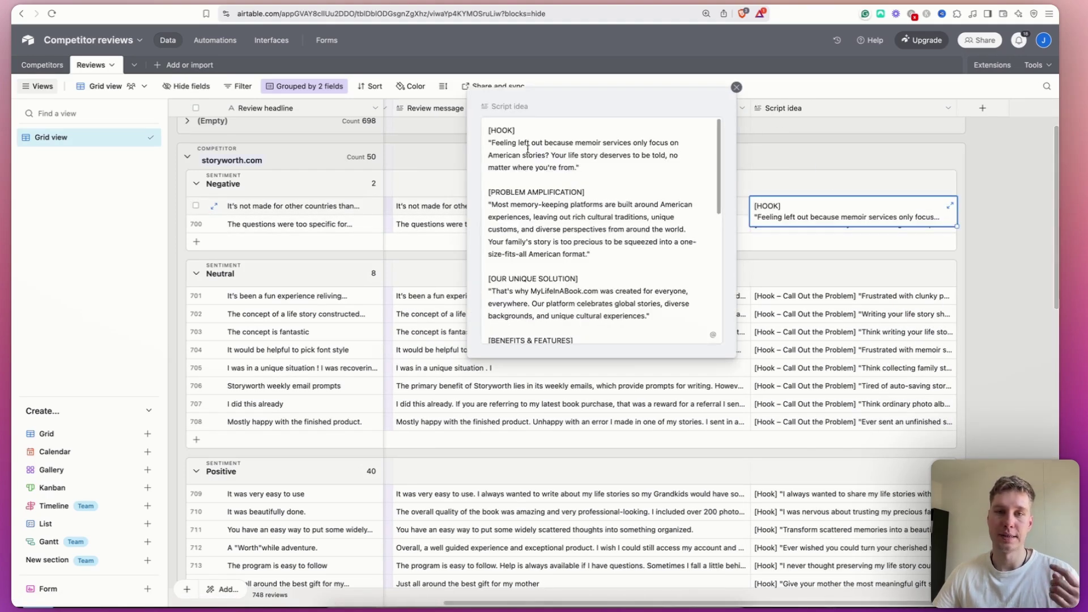
double_click(513, 130)
left_click(596, 171)
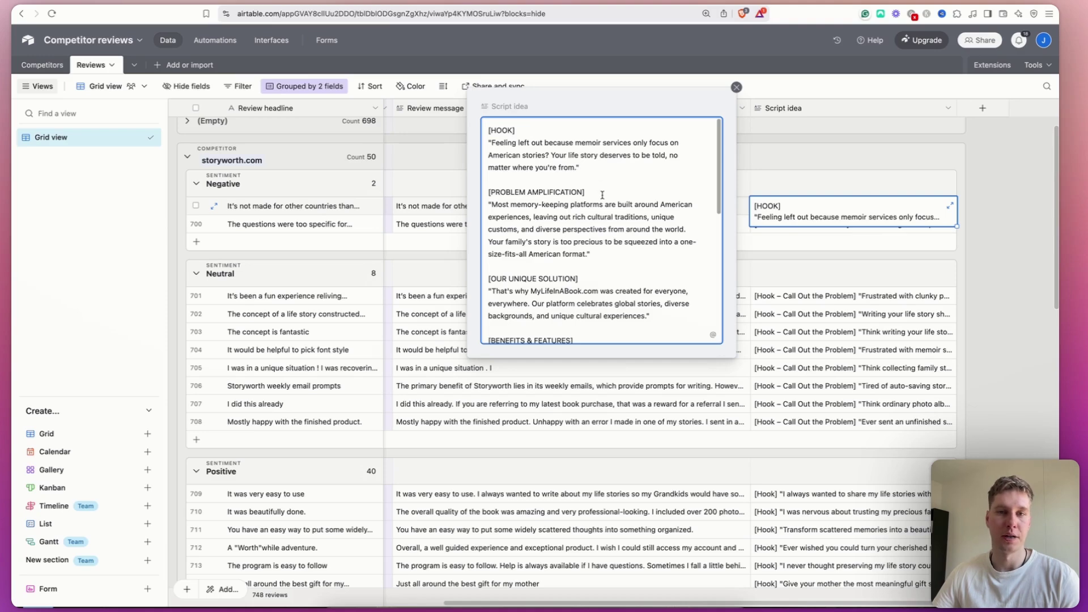
triple_click(601, 192)
scroll(601, 191, "down", 3)
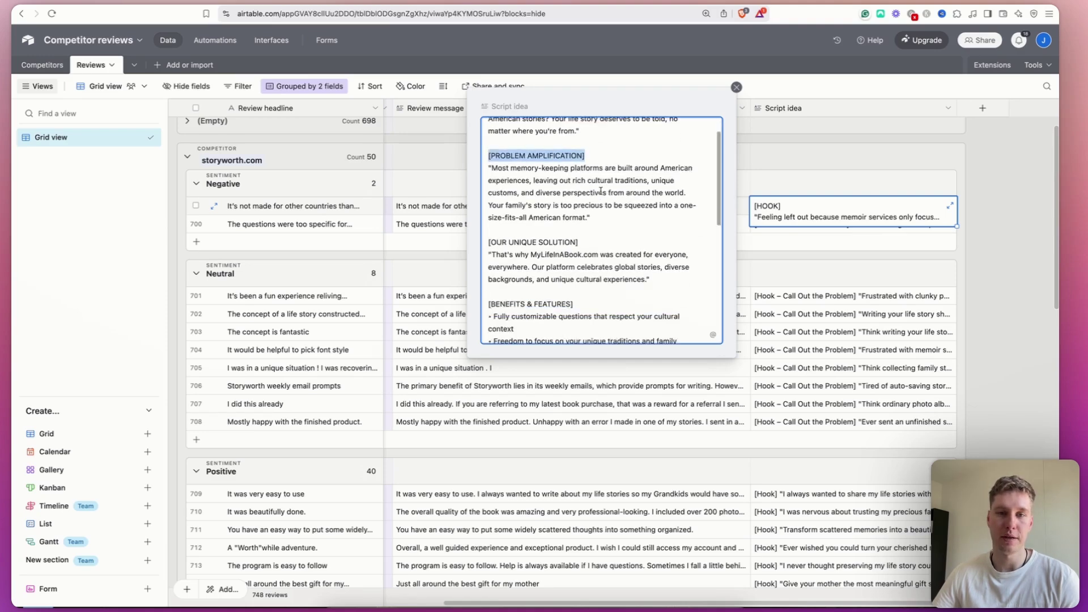
left_click_drag(595, 195, 495, 193)
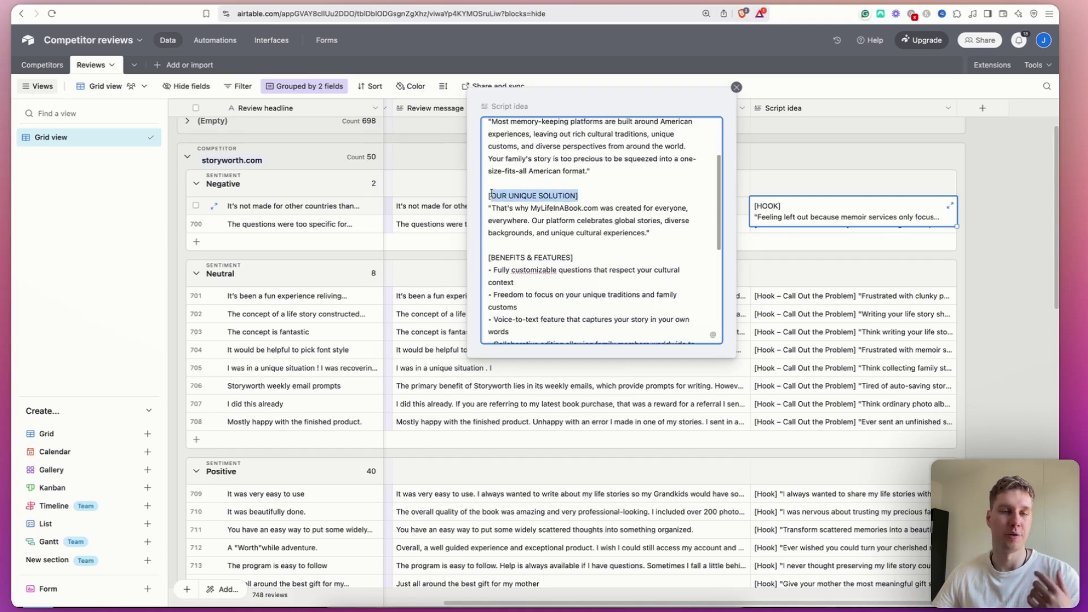
left_click(591, 195)
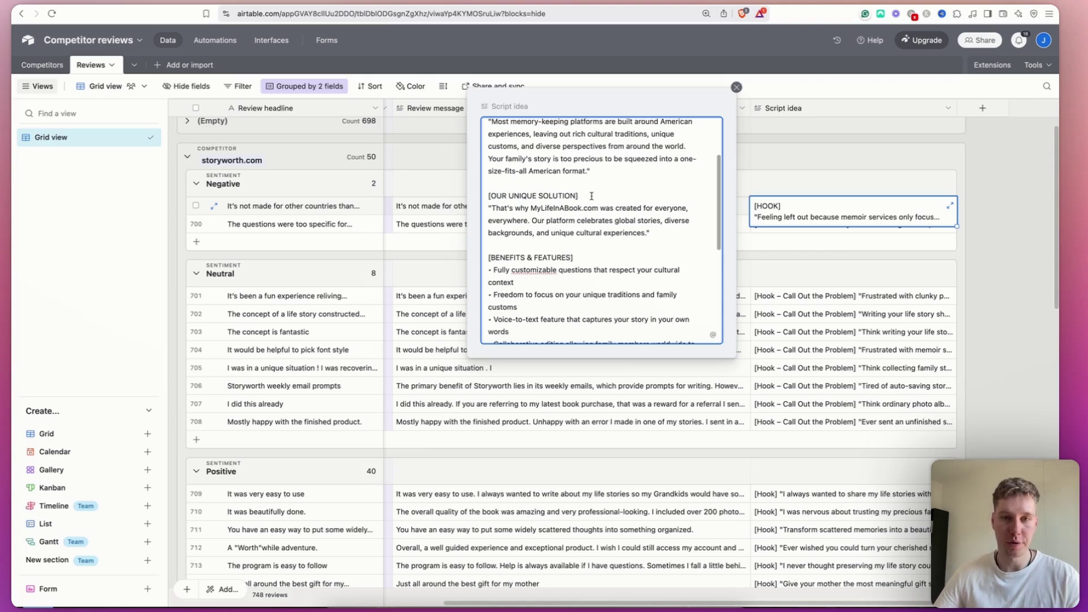
Read the script's benefits, future regret, social proof and CTA sections, and close the expanded text.
scroll(590, 198, "down", 1)
scroll(586, 229, "down", 1)
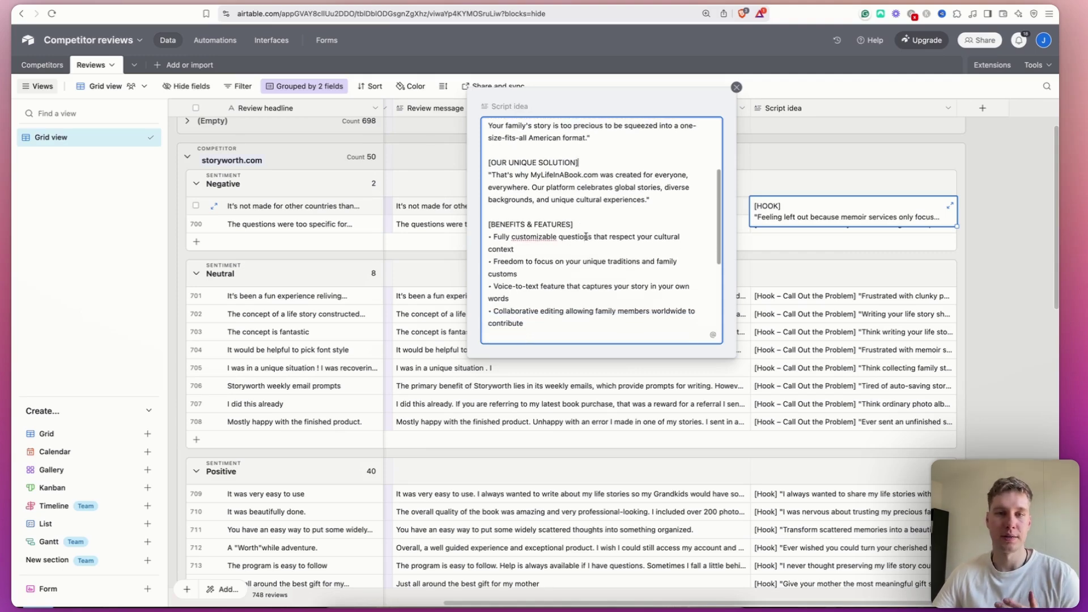
left_click_drag(574, 224, 481, 224)
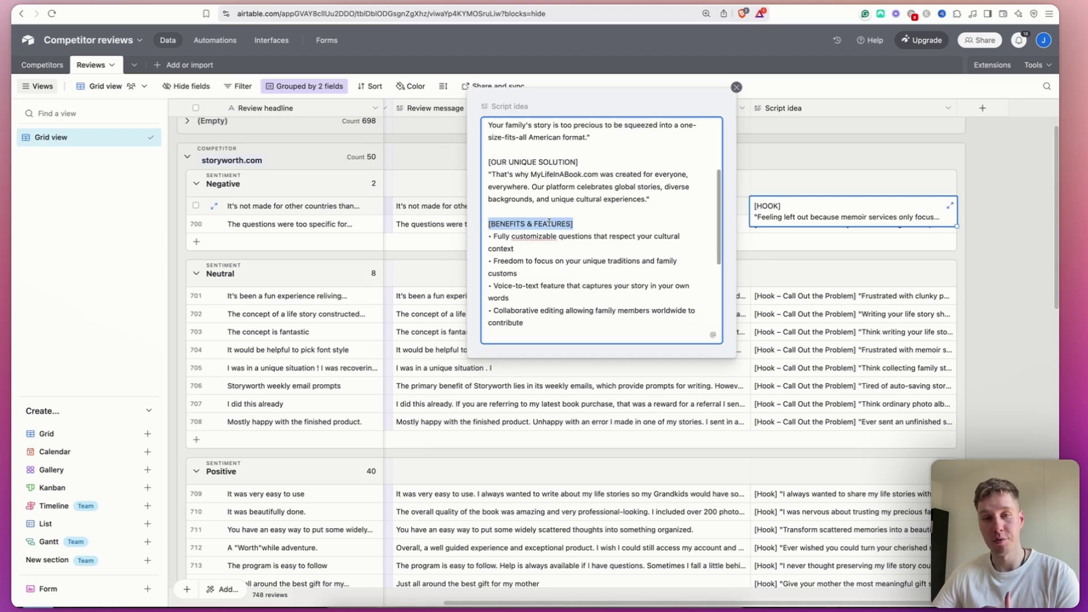
scroll(549, 223, "down", 8)
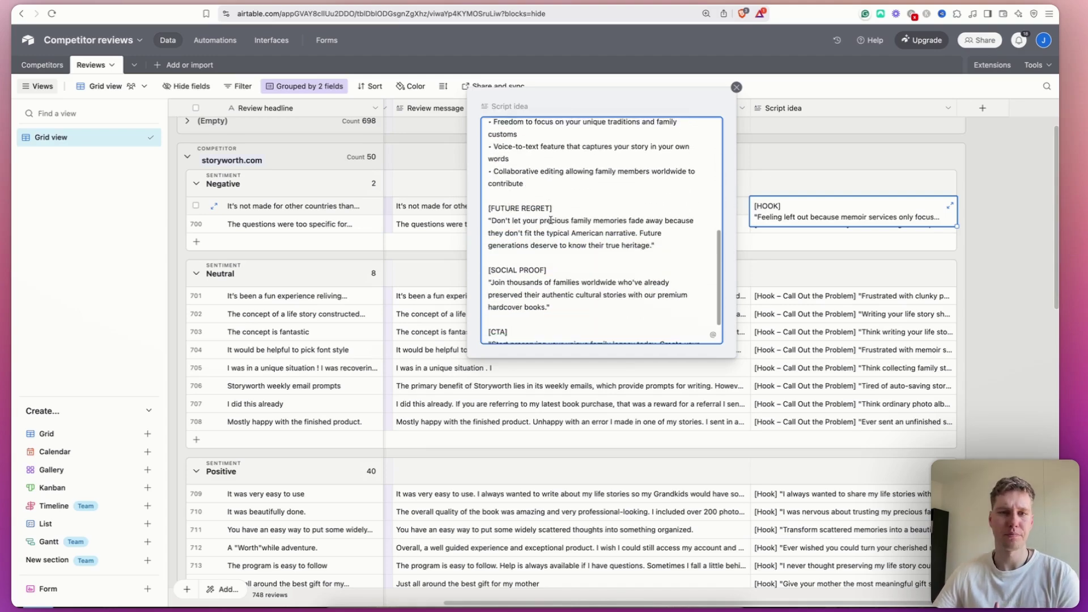
left_click_drag(553, 208, 696, 222)
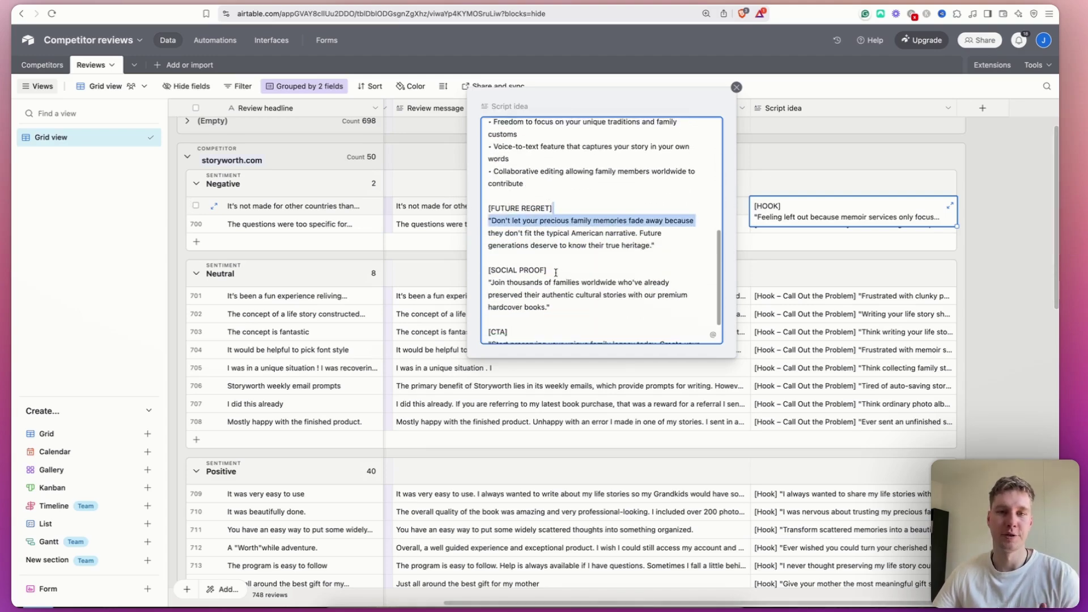
scroll(557, 272, "down", 2)
left_click(540, 288)
left_click_drag(701, 306, 481, 306)
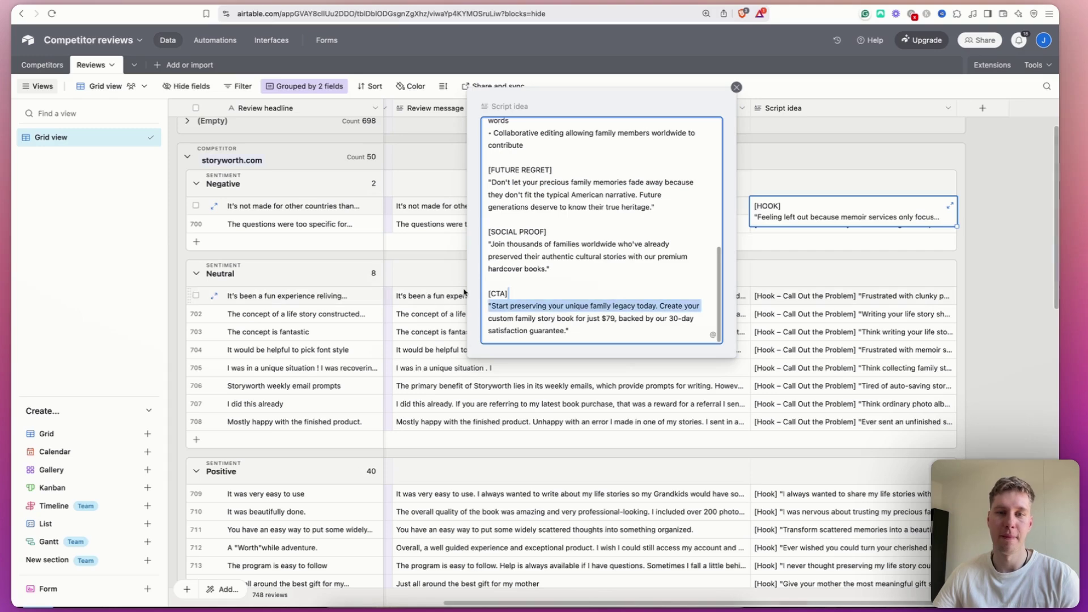
left_click(569, 280)
left_click(736, 88)
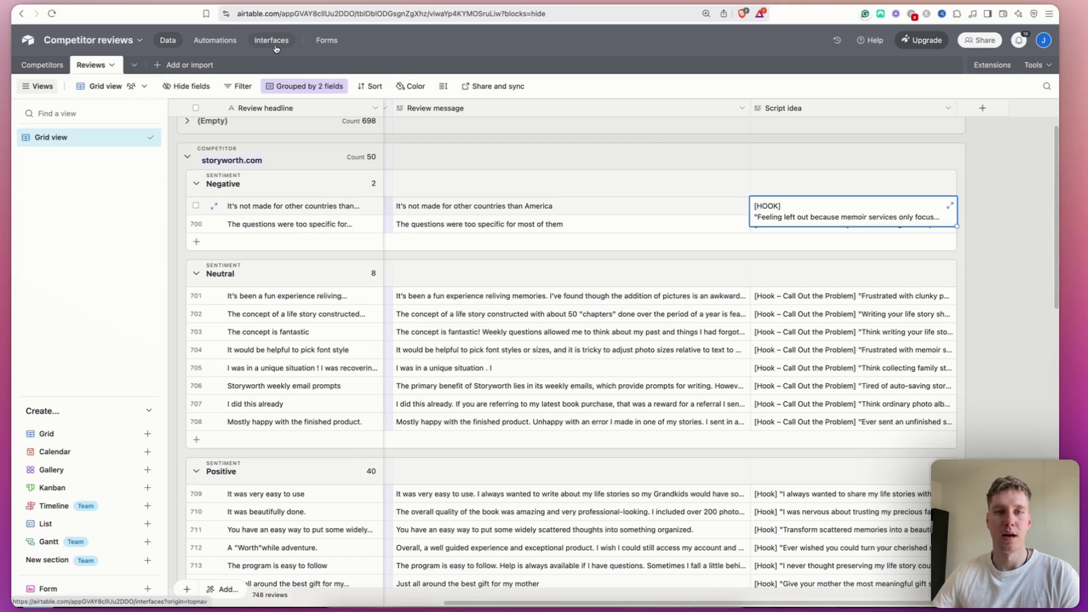
Look through the storyworth.com reviews grouped by sentiment and return to the Competitors table.
scroll(342, 175, "up", 1)
scroll(357, 190, "down", 10)
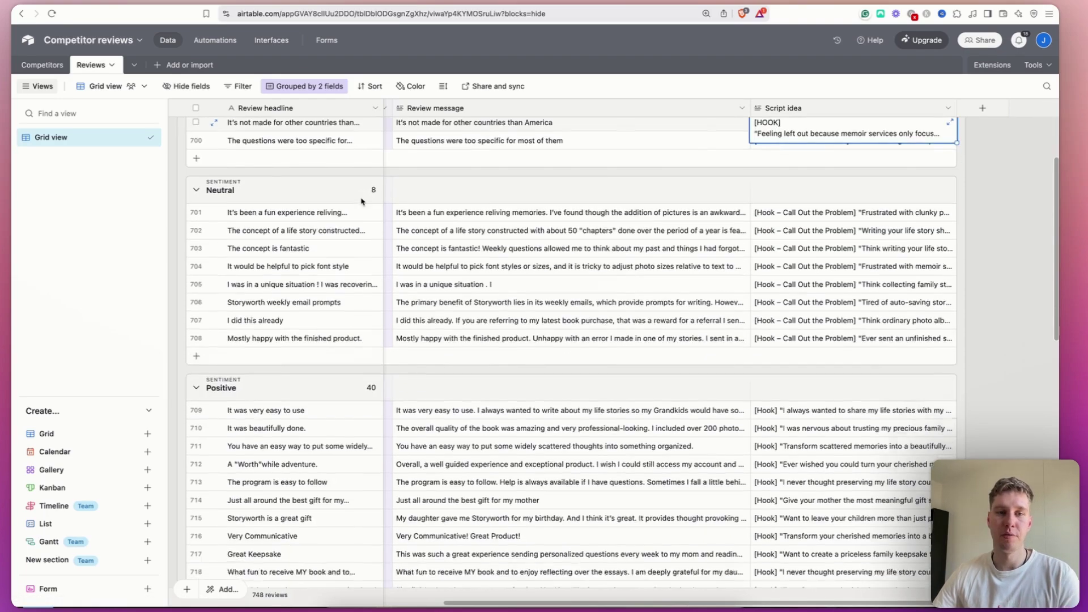
scroll(362, 203, "up", 9)
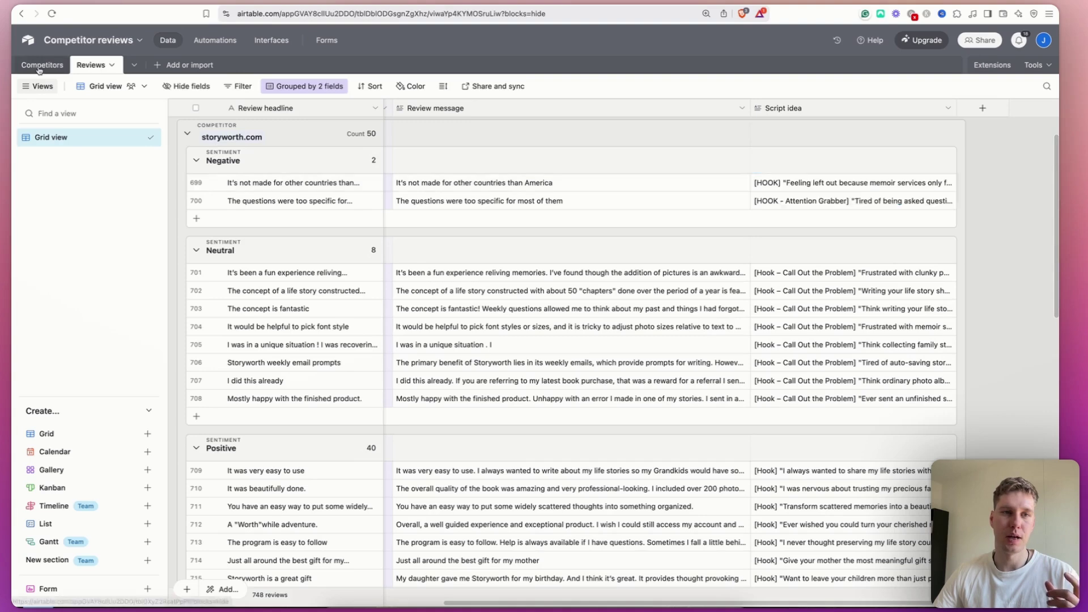
left_click(42, 64)
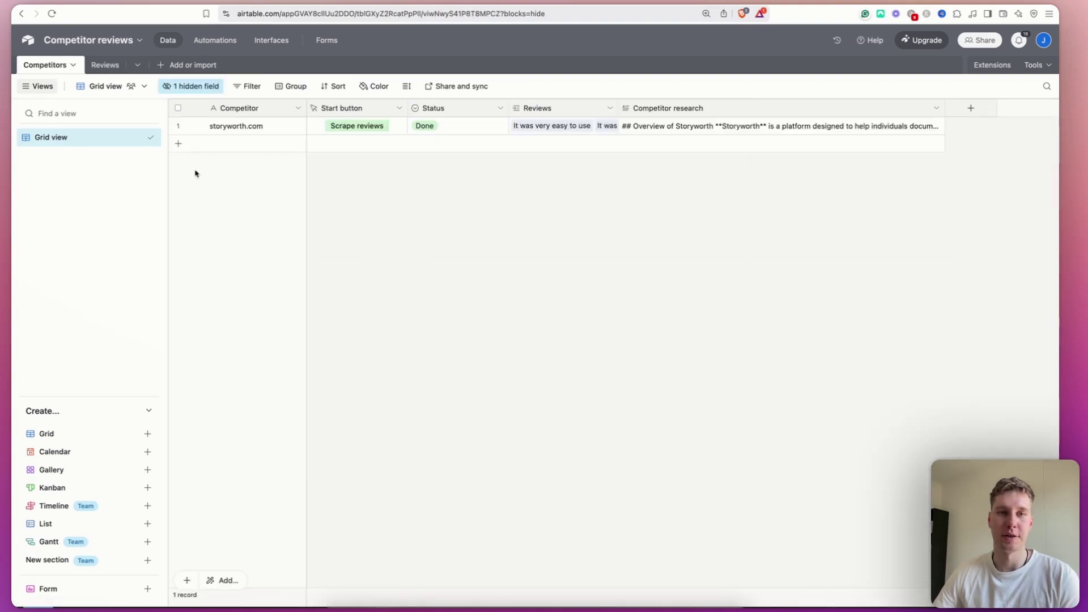
Open the Start button field's settings, examine the RECORD_ID() part of its URL formula and close the settings.
left_click(269, 129)
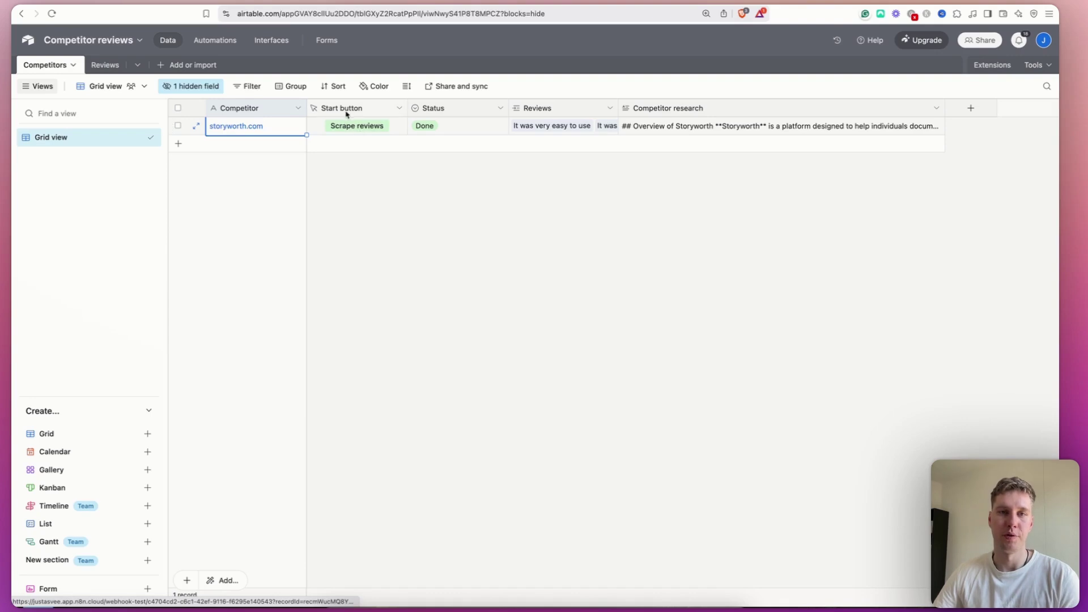
left_click(346, 112)
double_click(346, 113)
left_click(400, 324)
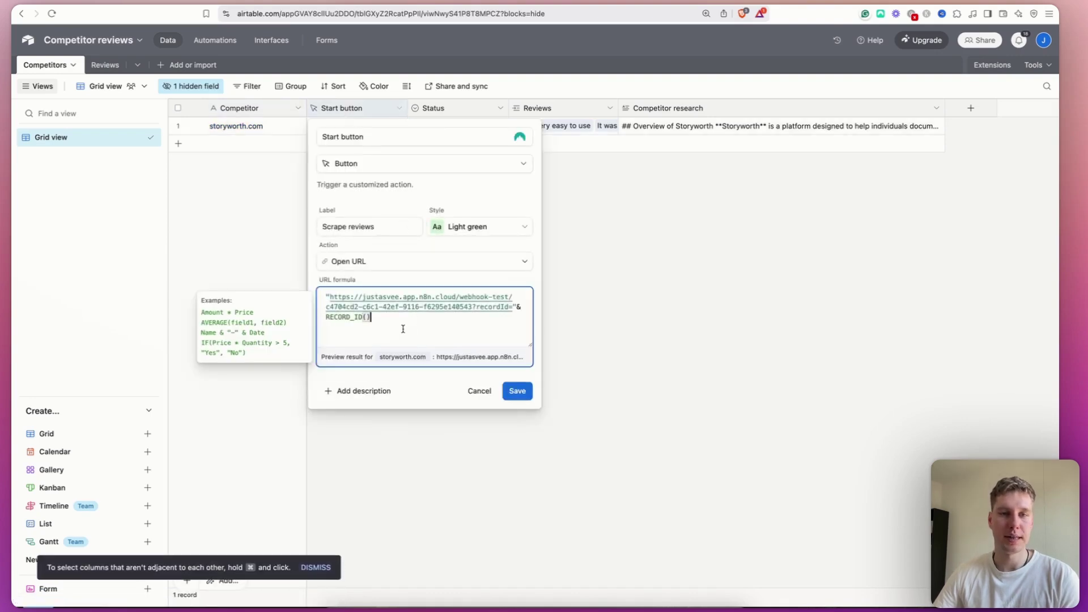
left_click_drag(327, 297, 326, 320)
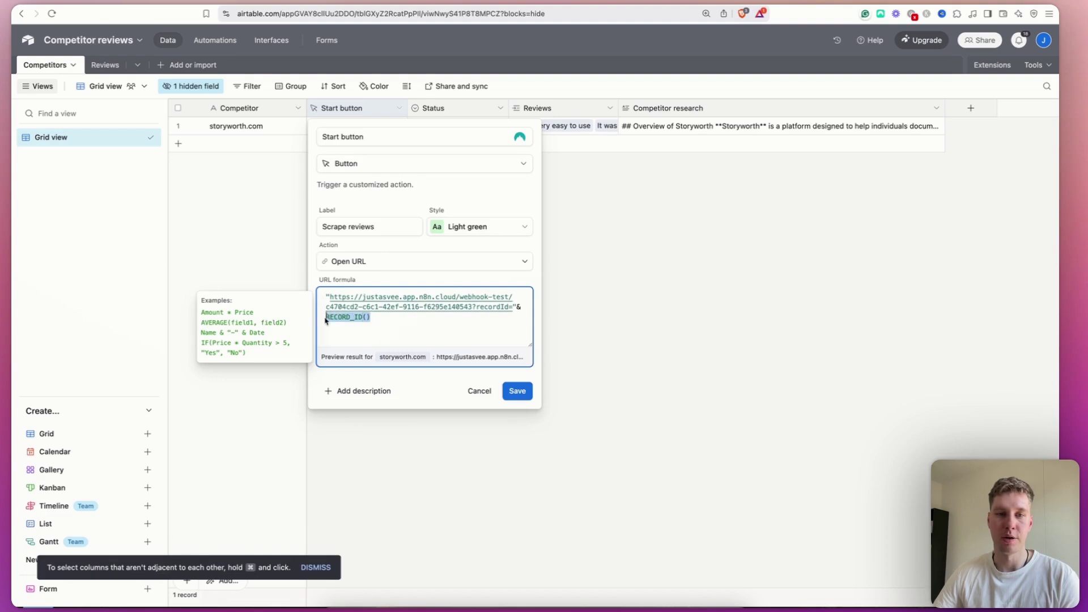
left_click(621, 262)
View the available Status options for the storyworth.com record and close the list.
left_click(457, 126)
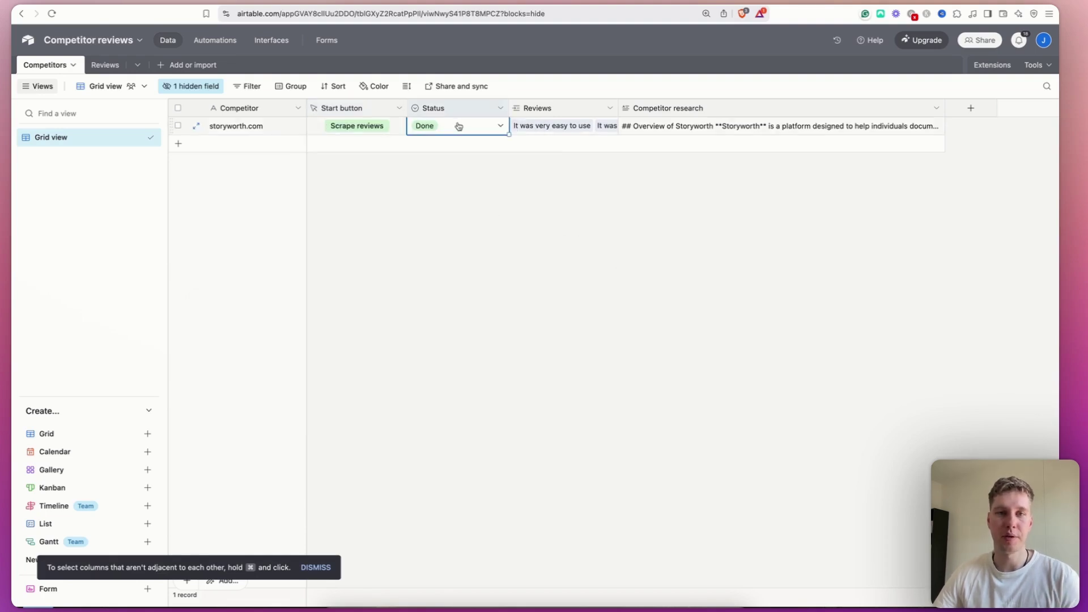
left_click(457, 126)
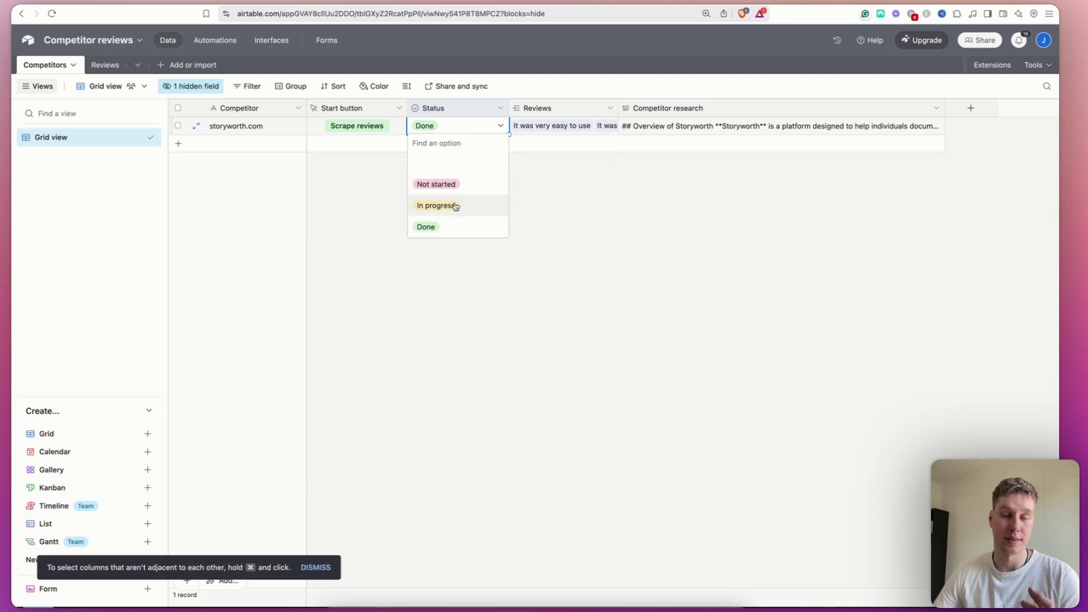
left_click(549, 197)
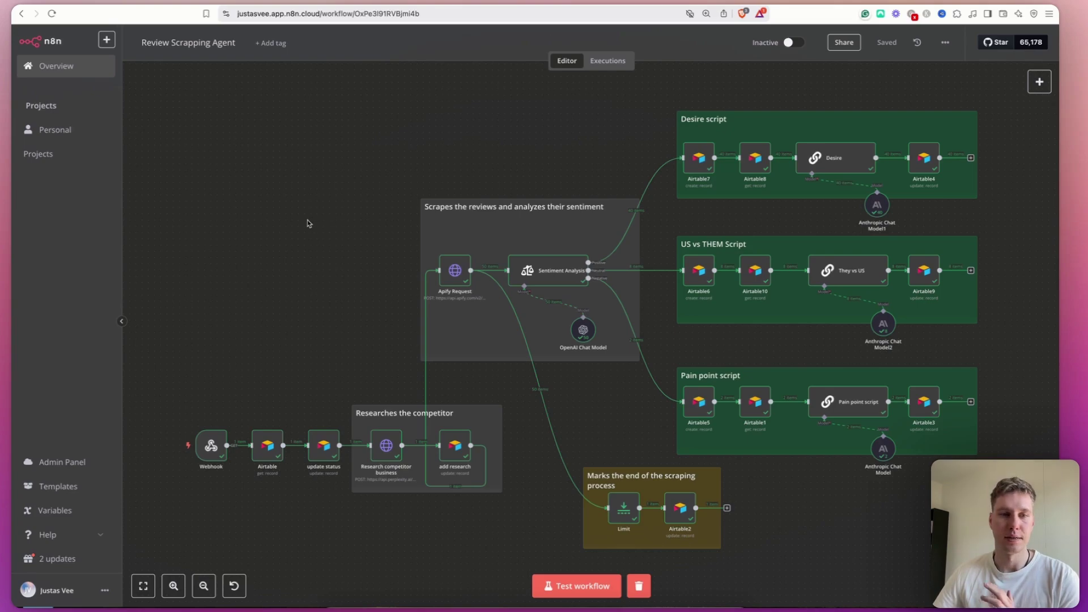
Compare the Webhook node's test URL in n8n with the Start button field's URL formula in Airtable.
scroll(307, 223, "down", 1)
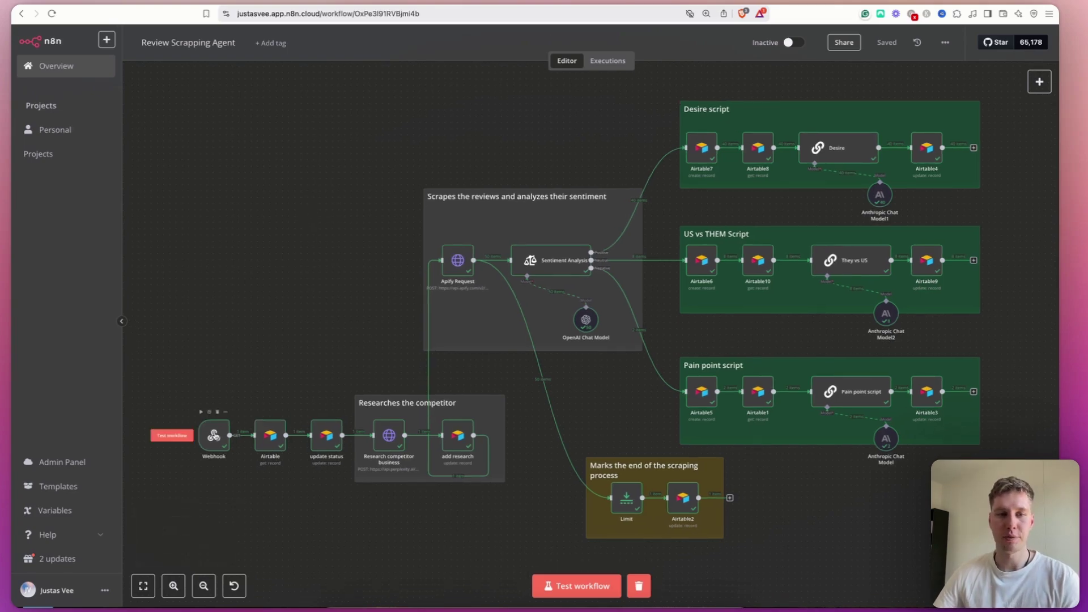
double_click(214, 435)
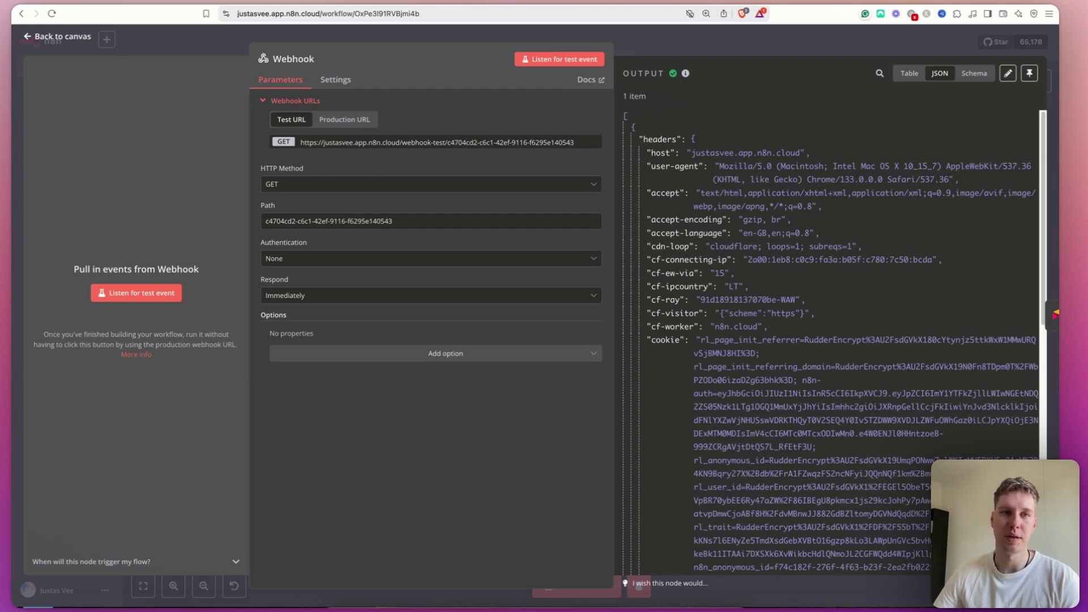
key("ctrl+Tab")
double_click(365, 113)
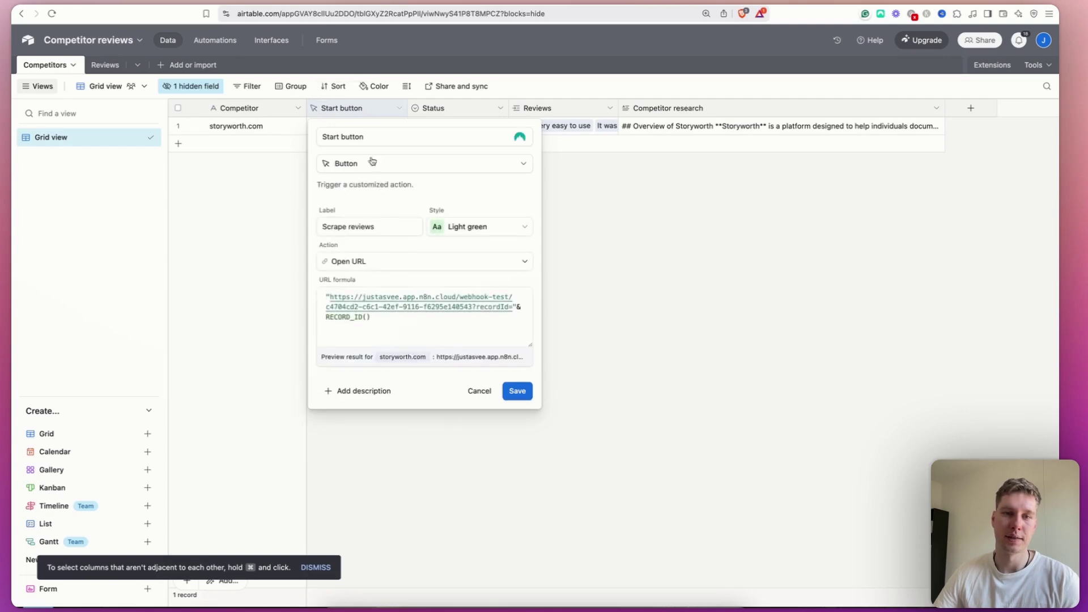
left_click(561, 298)
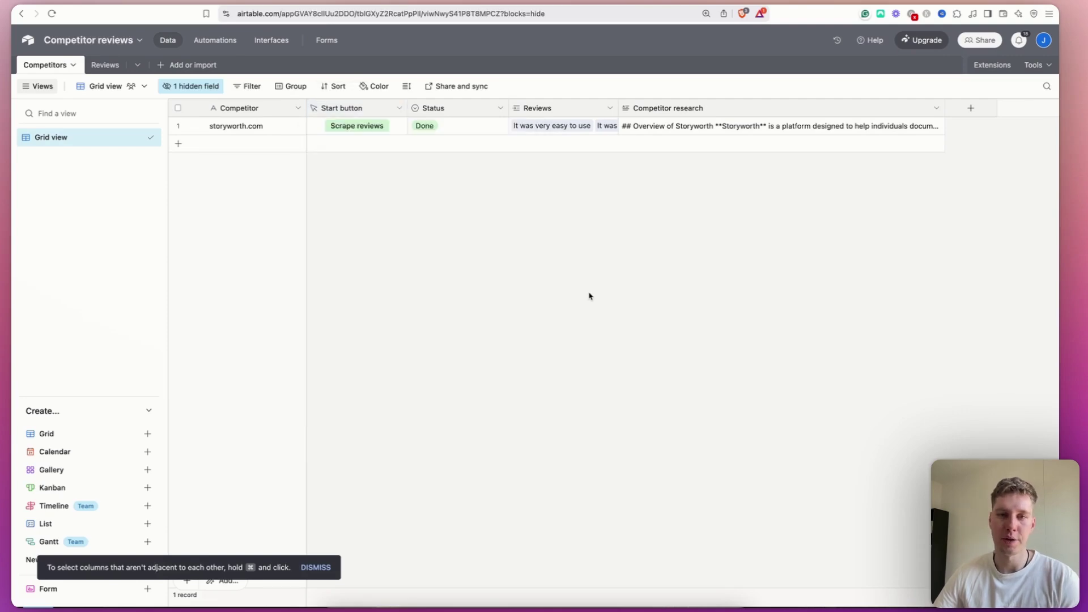
Return to n8n, close the Webhook node's details and magnify the nodes from Webhook through the competitor research section.
left_click(352, 126)
key("ctrl+Tab")
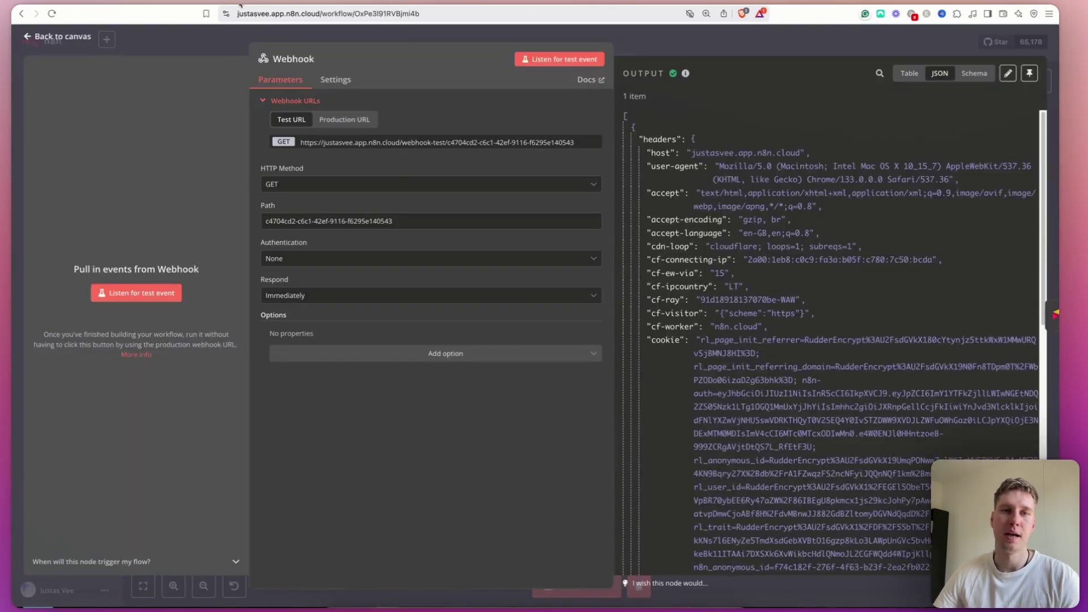
left_click(651, 41)
left_click_drag(290, 279, 315, 226)
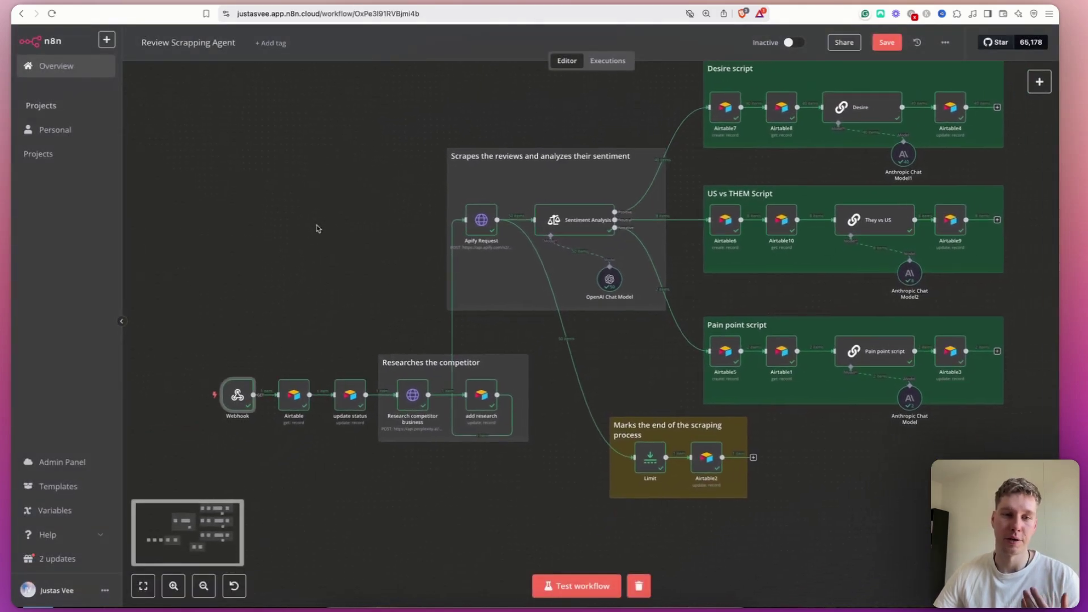
left_click(173, 586)
left_click(172, 586)
left_click_drag(221, 311, 559, 206)
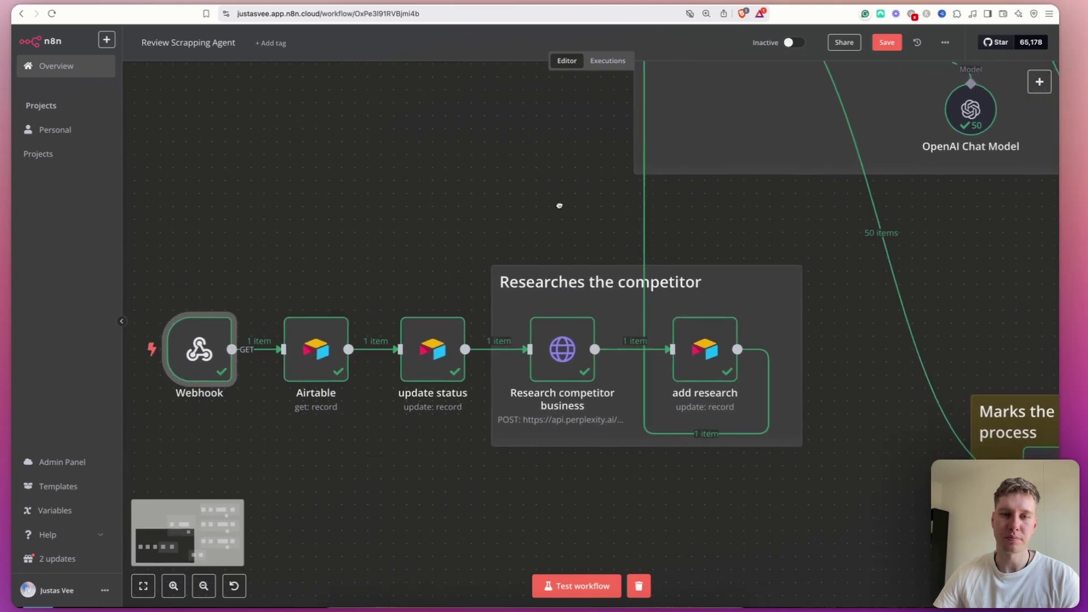
Inspect the Airtable node's Record ID expression and the recordId value under the webhook's query data, and close the node.
double_click(318, 346)
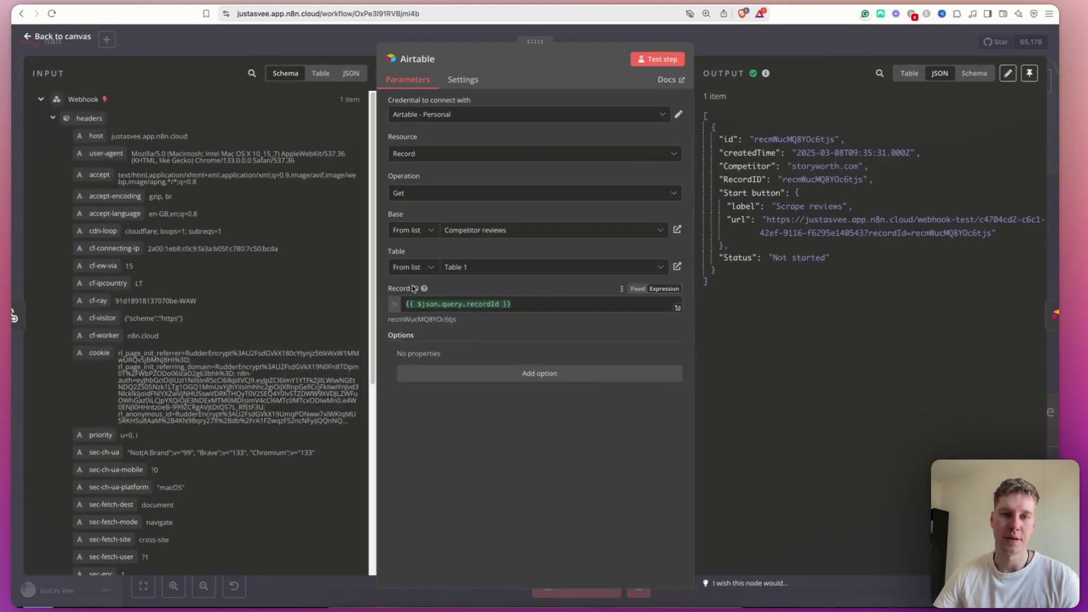
key("Escape")
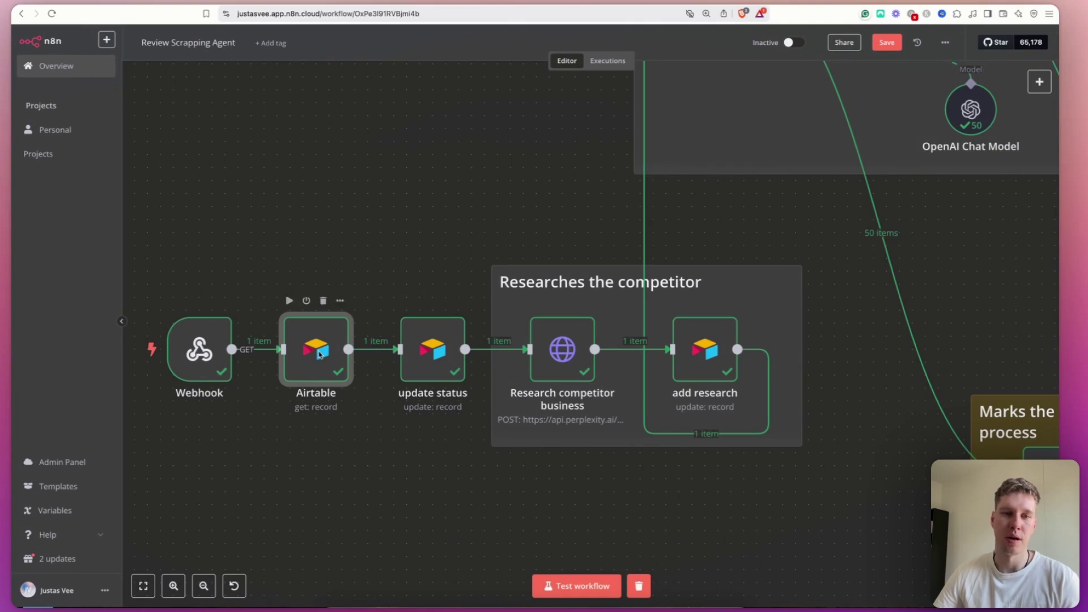
double_click(319, 354)
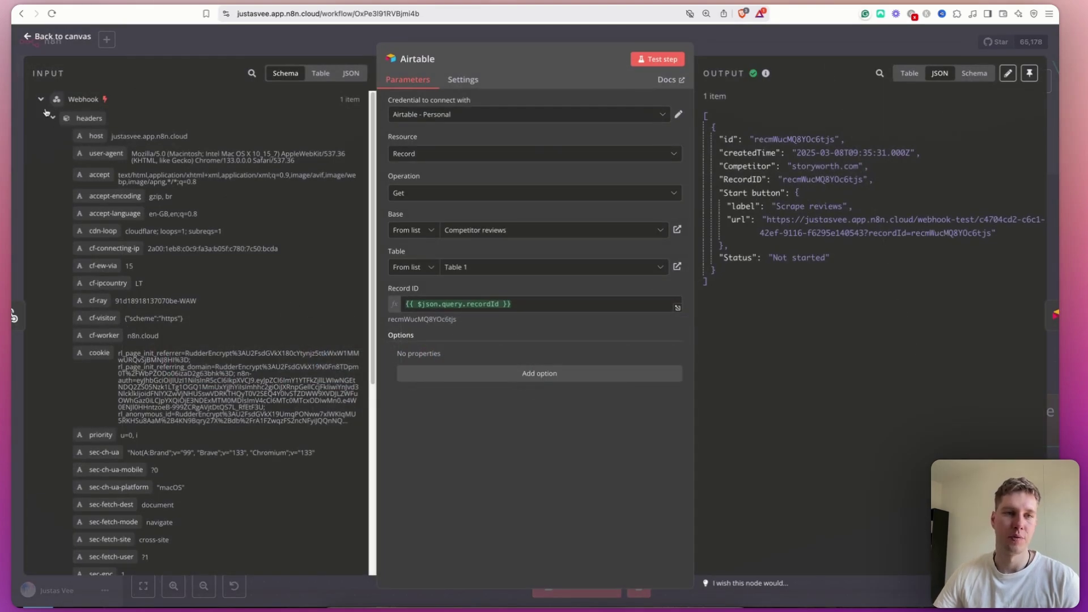
left_click(53, 118)
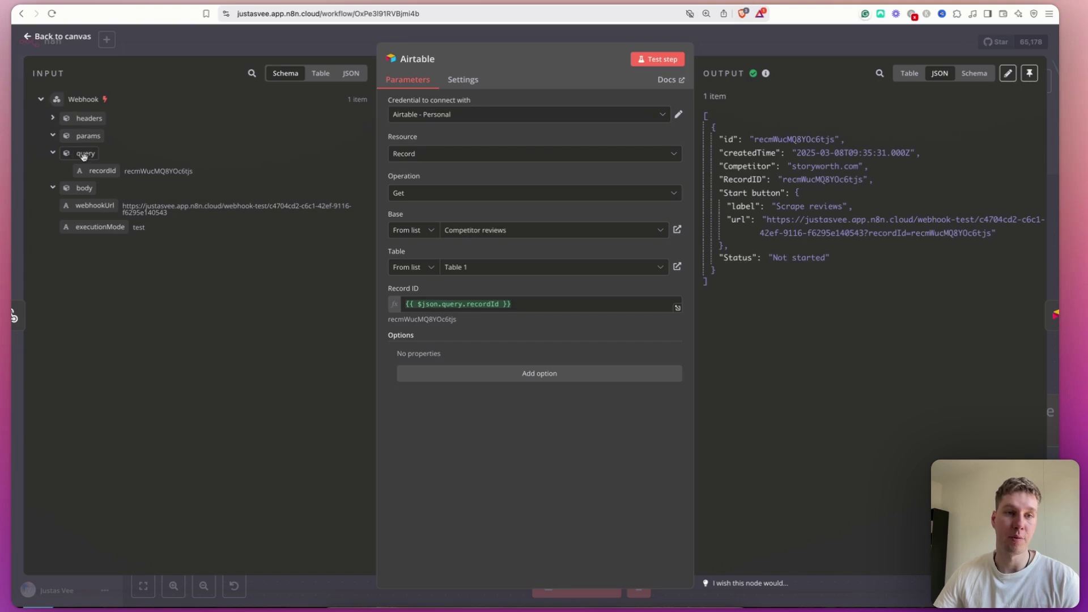
left_click_drag(194, 171, 124, 171)
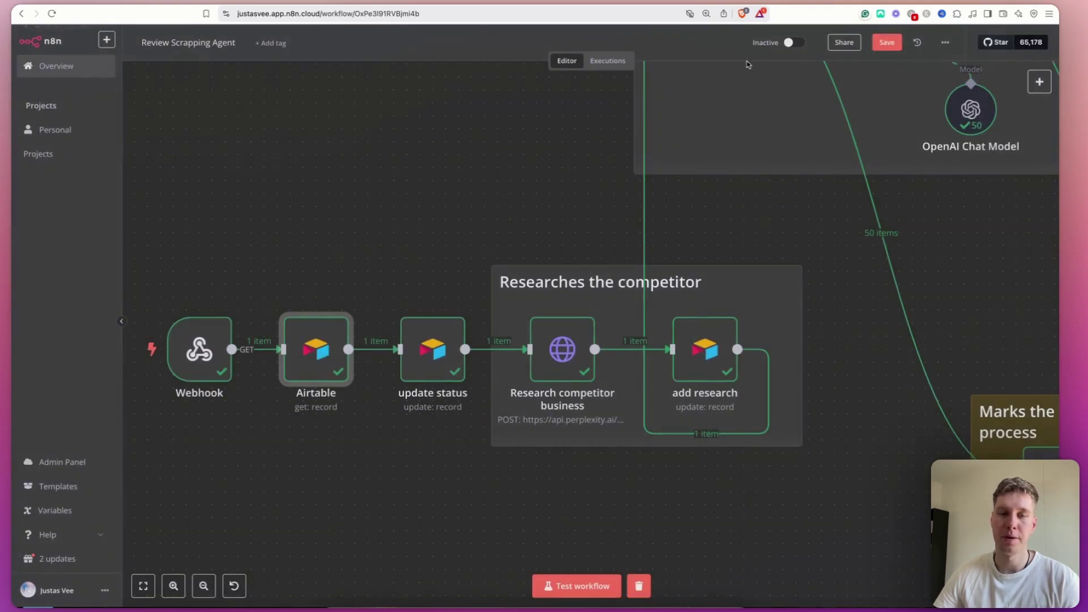
key("Escape")
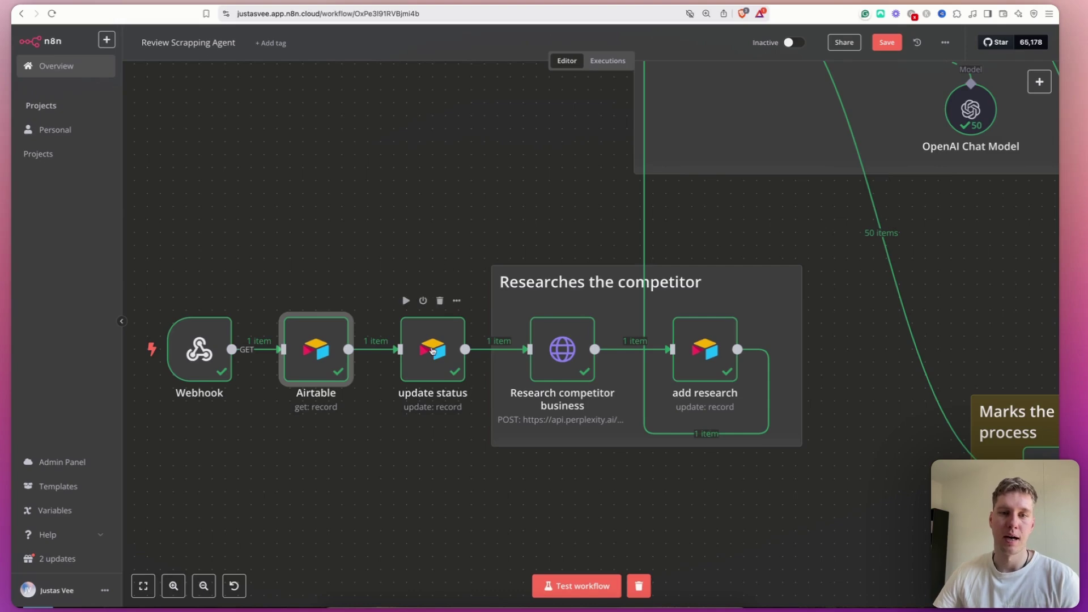
Open the update status node, examine its id matching expression and Status value, and close the node.
double_click(430, 351)
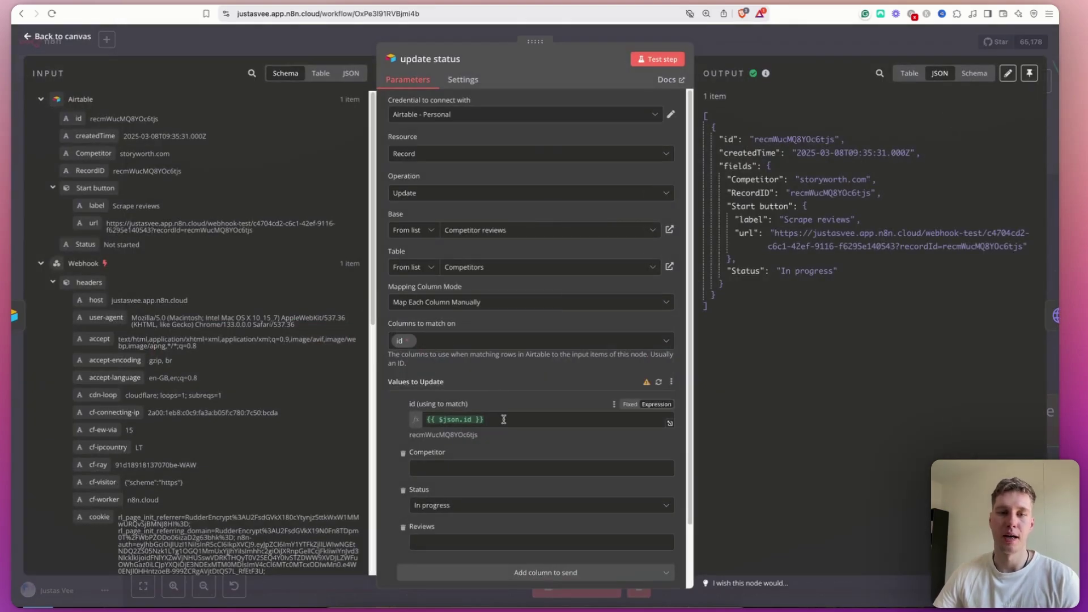
left_click_drag(503, 419, 426, 419)
left_click(525, 384)
scroll(525, 383, "down", 2)
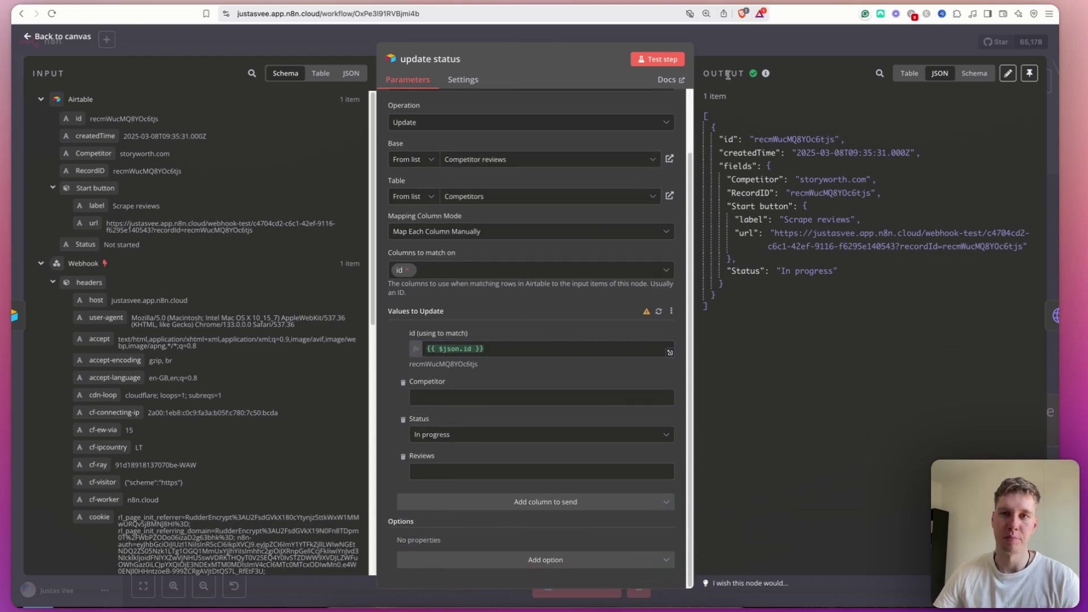
left_click(751, 53)
Examine the Research competitor business node's JSON request body and the research content in its output, and close the node.
left_click_drag(505, 210, 412, 218)
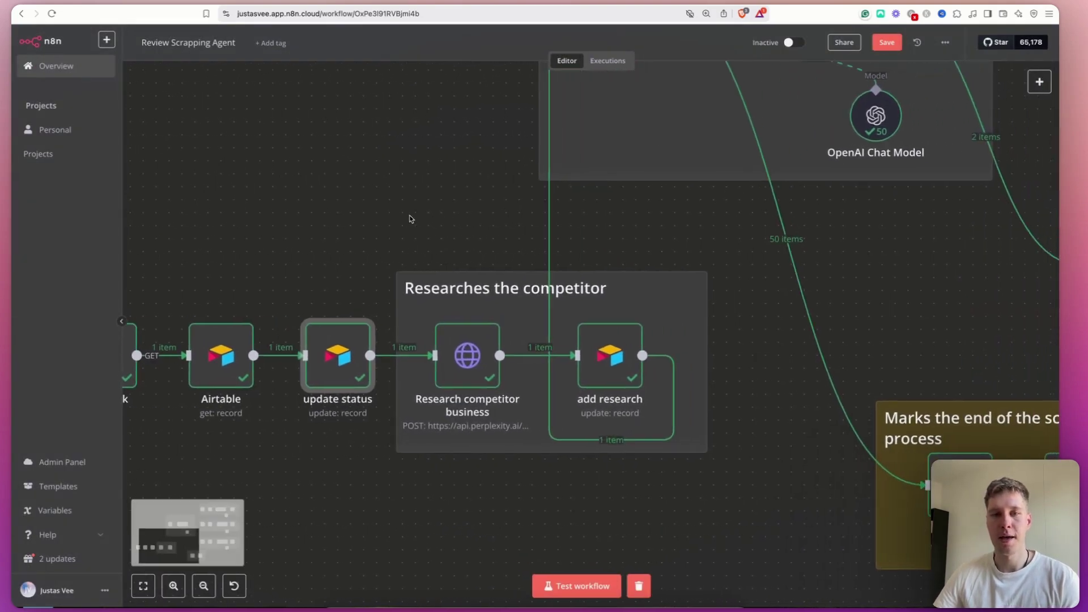
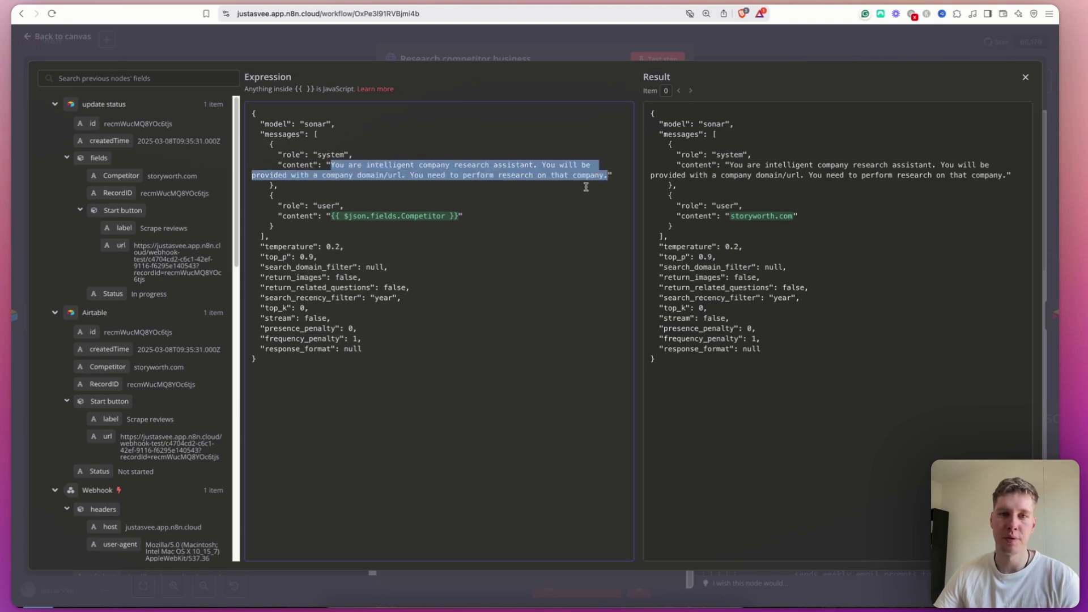
left_click(521, 229)
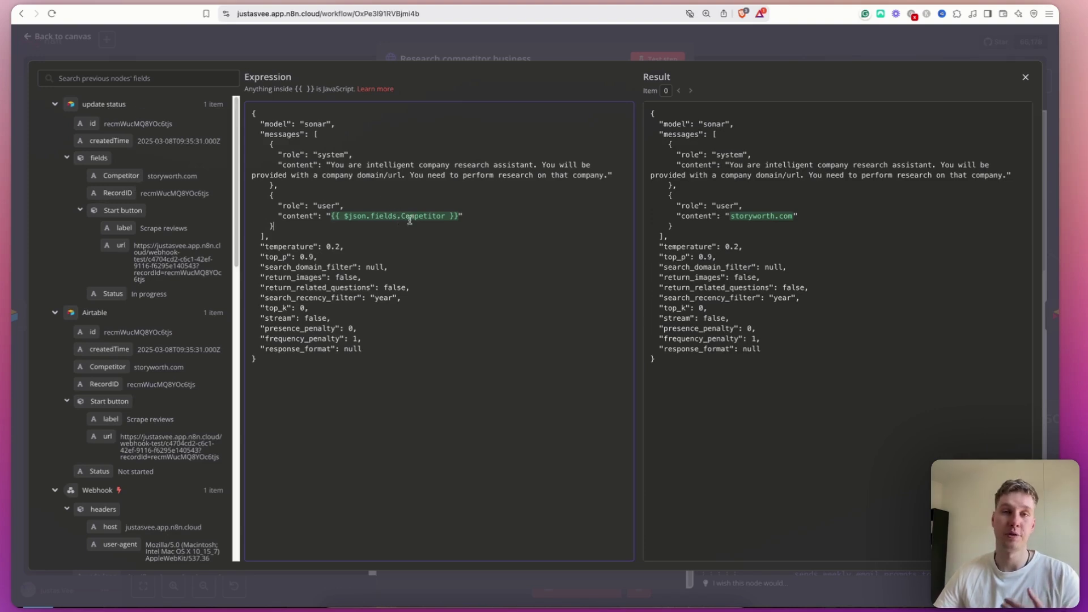
left_click(1024, 79)
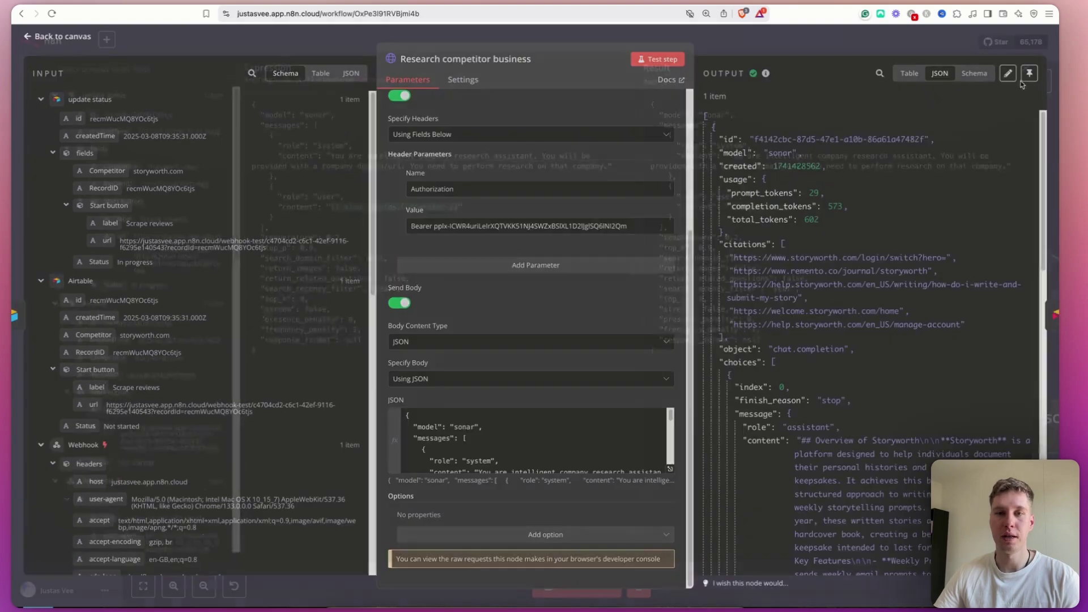
scroll(831, 226, "down", 5)
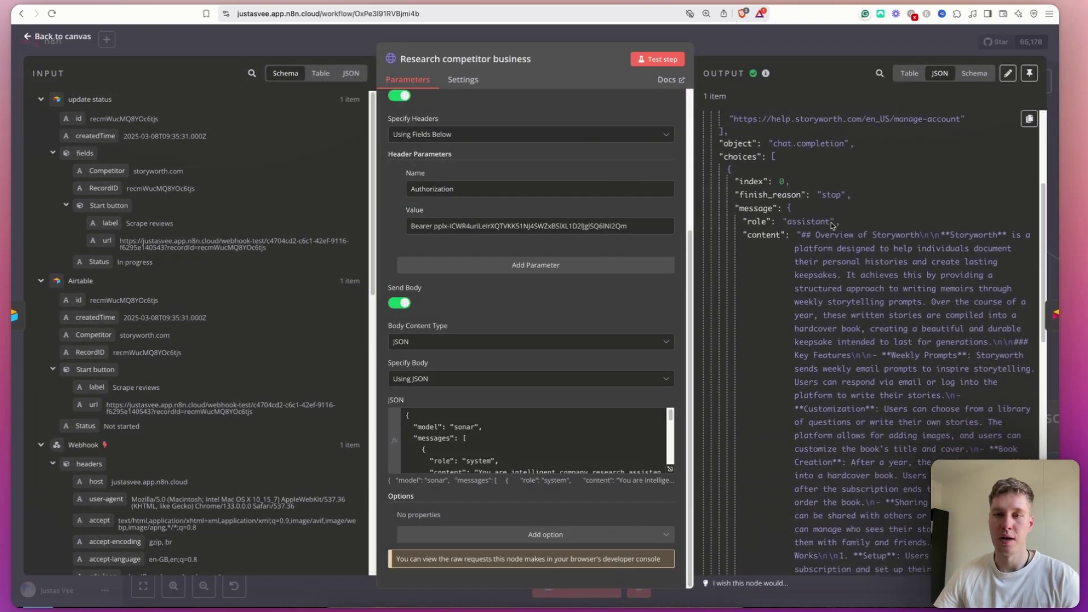
scroll(835, 203, "down", 2)
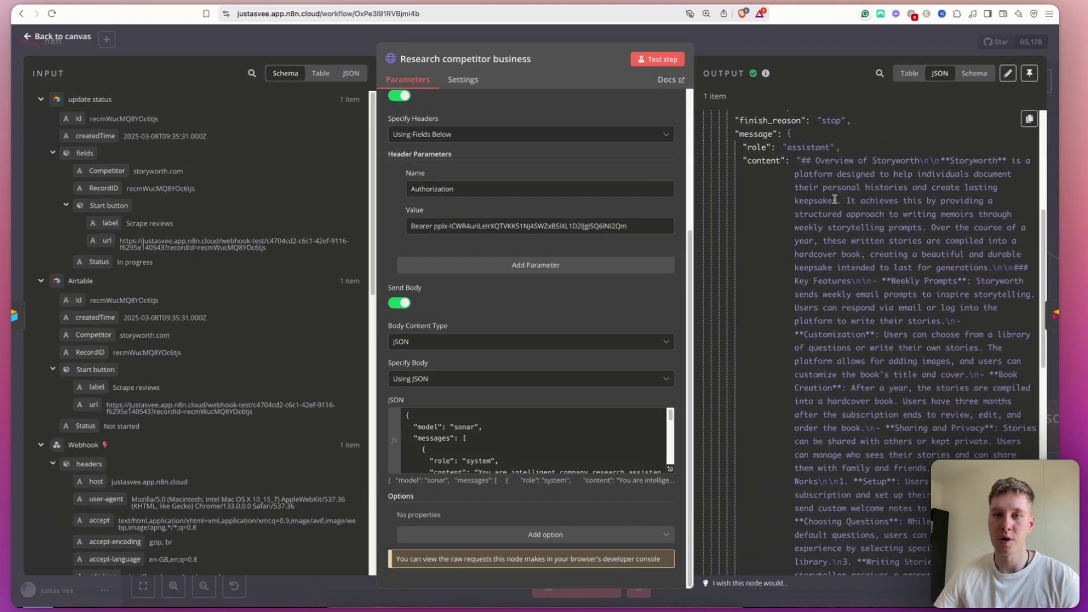
left_click_drag(815, 161, 908, 165)
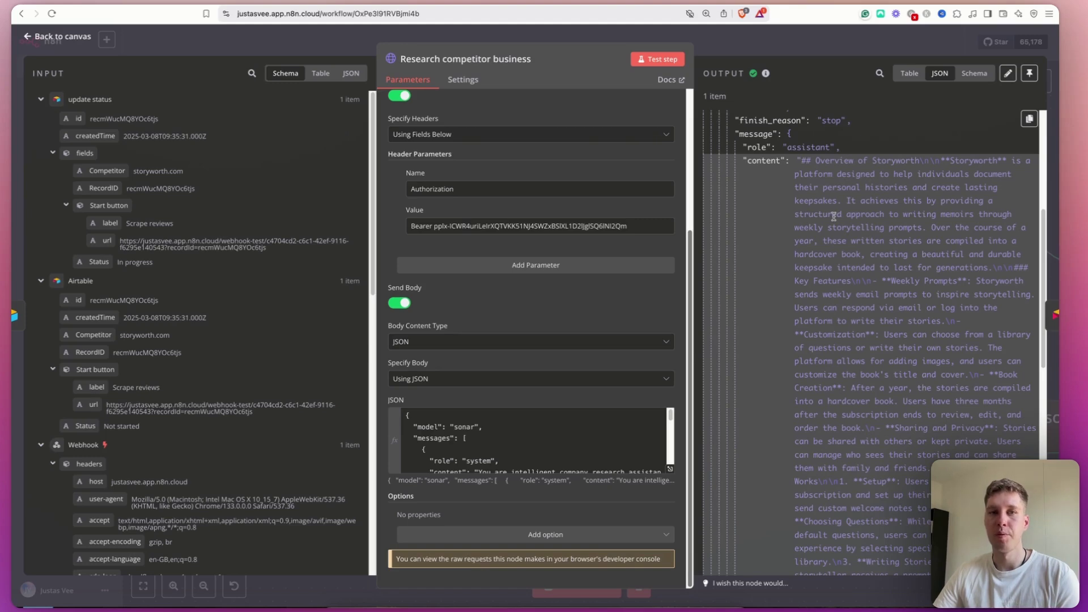
left_click(845, 55)
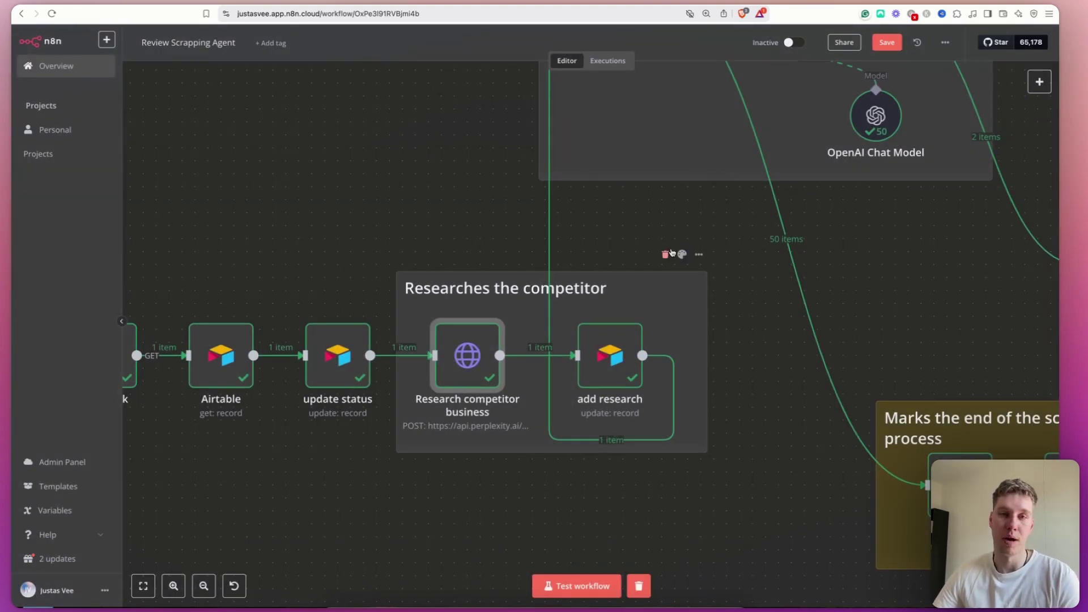
Inspect how the add research node matches the record id and maps the message content to Competitor research, and close it.
double_click(619, 354)
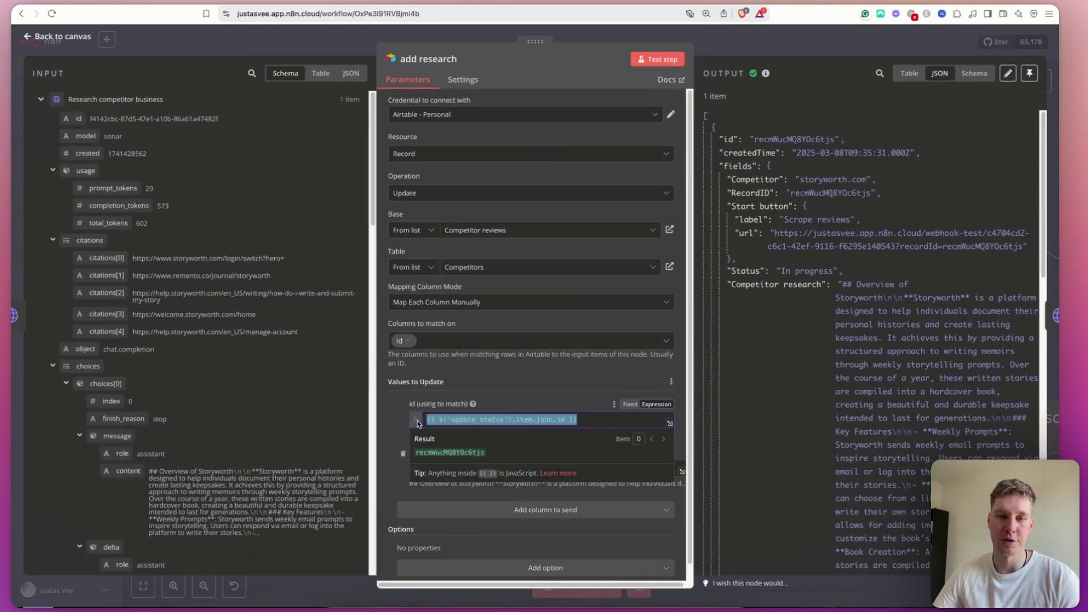
scroll(498, 364, "down", 1)
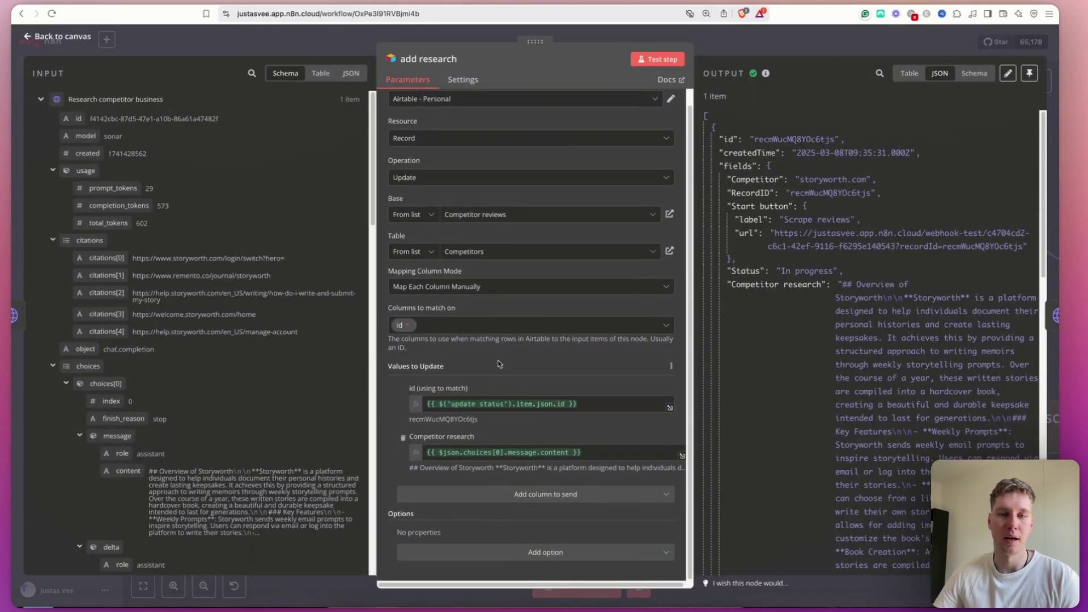
left_click(604, 452)
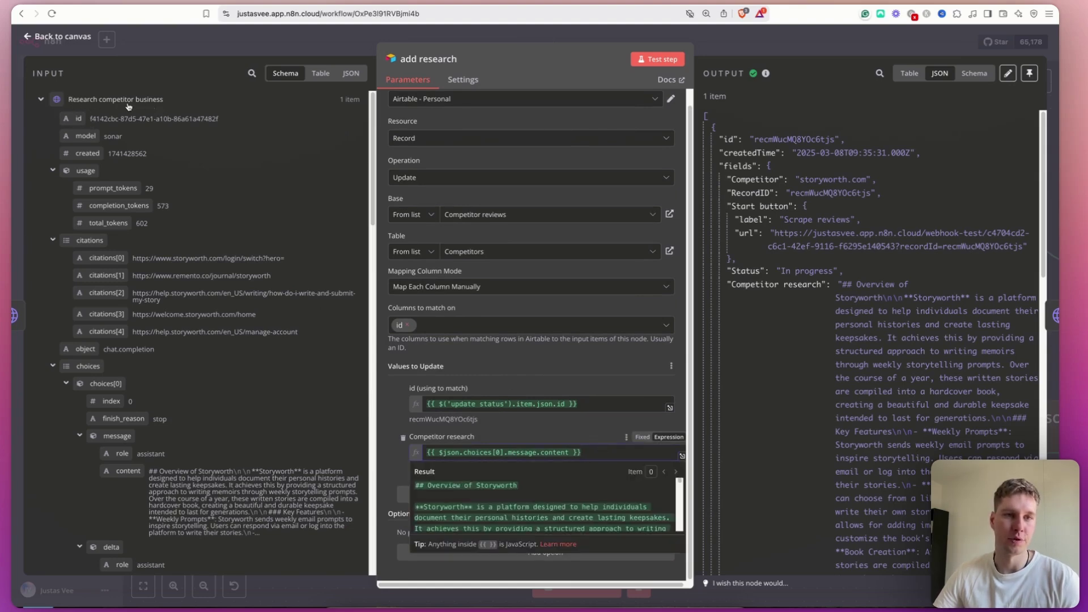
scroll(146, 117, "down", 5)
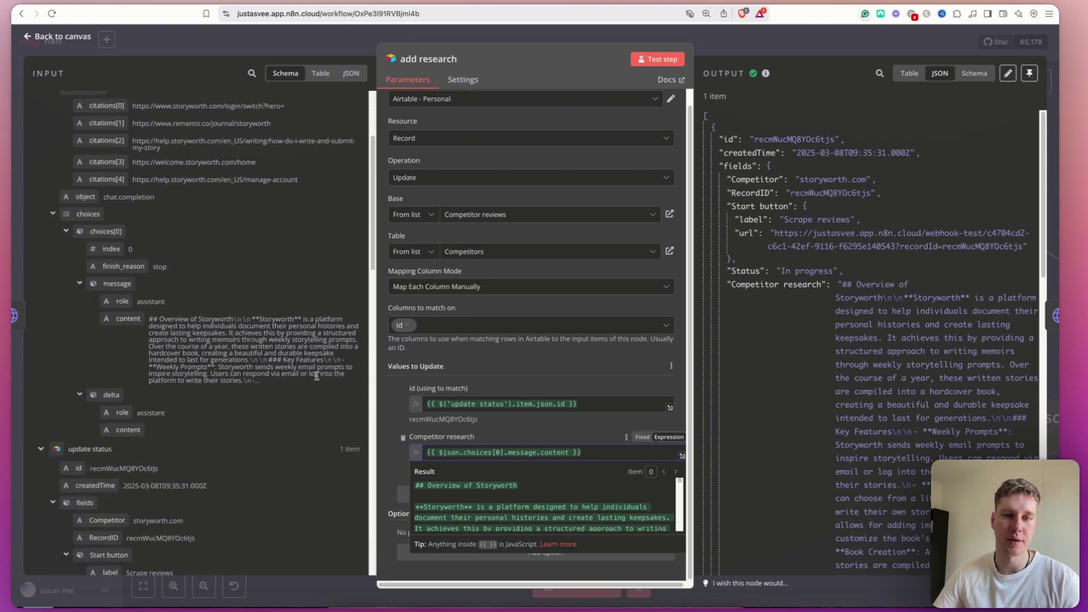
left_click_drag(126, 318, 596, 453)
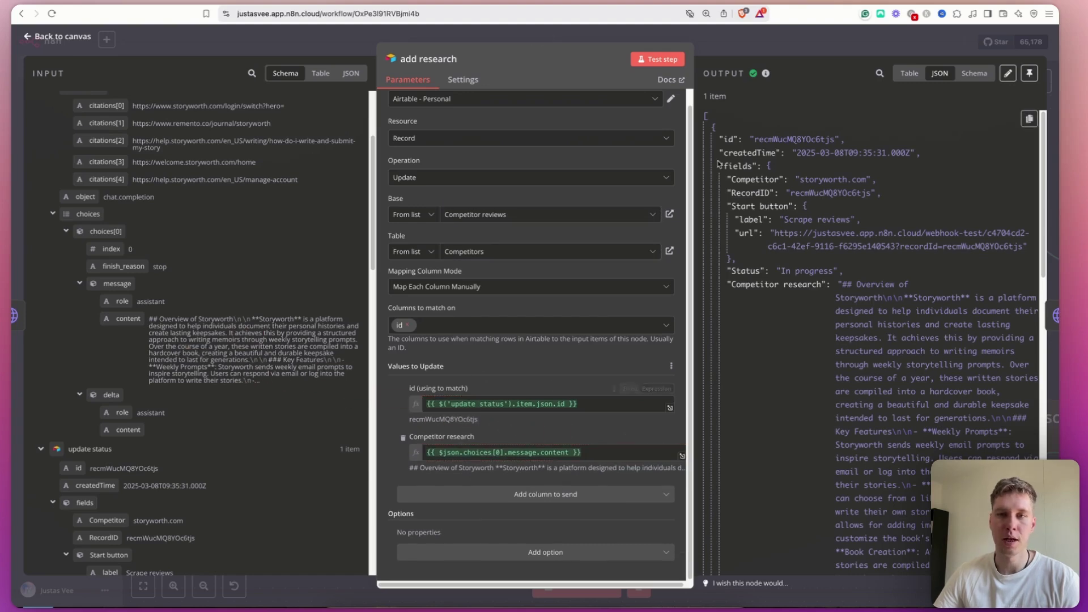
key("Escape")
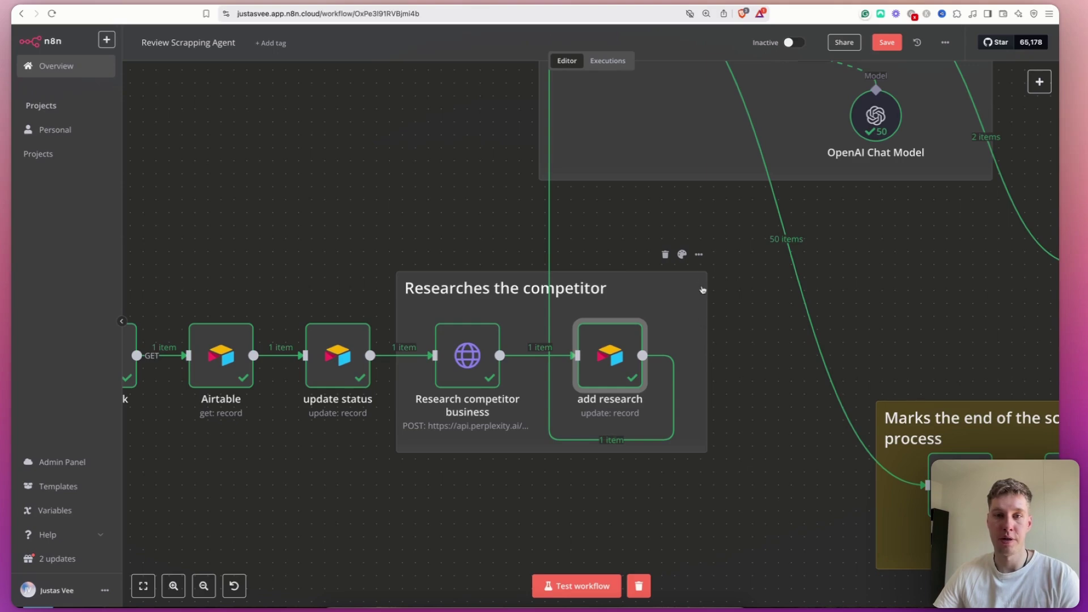
Bring the "Scrapes the reviews and analyzes their sentiment" section of the workflow into view.
scroll(712, 260, "up", 3)
scroll(711, 260, "right", 2)
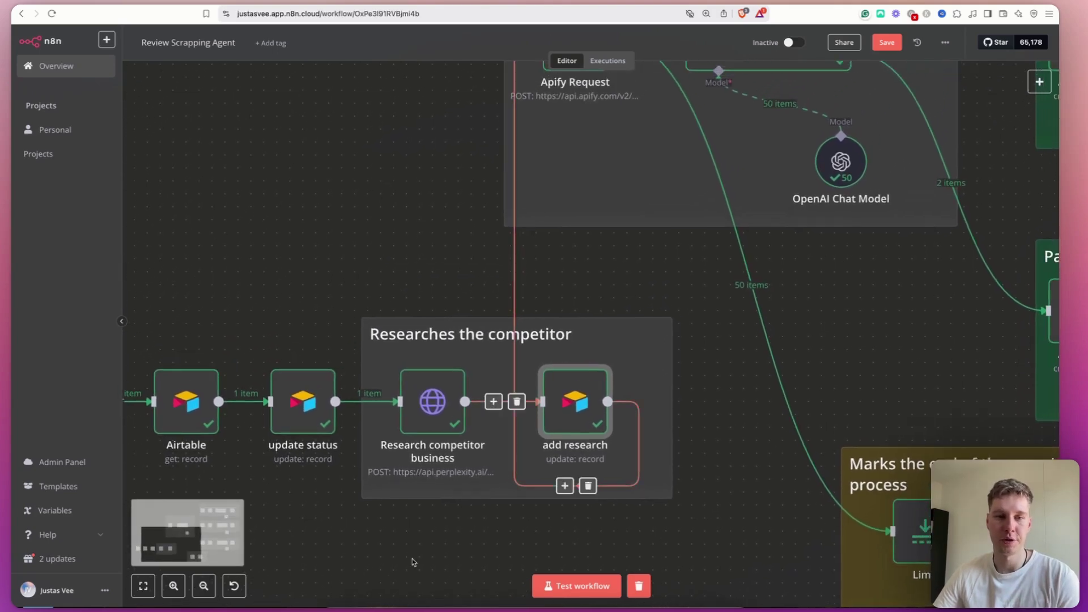
left_click(205, 585)
mouse_move(389, 189)
left_mouse_down()
mouse_move(290, 302)
mouse_move(203, 347)
mouse_move(192, 370)
left_mouse_up()
left_click_drag(229, 300, 193, 346)
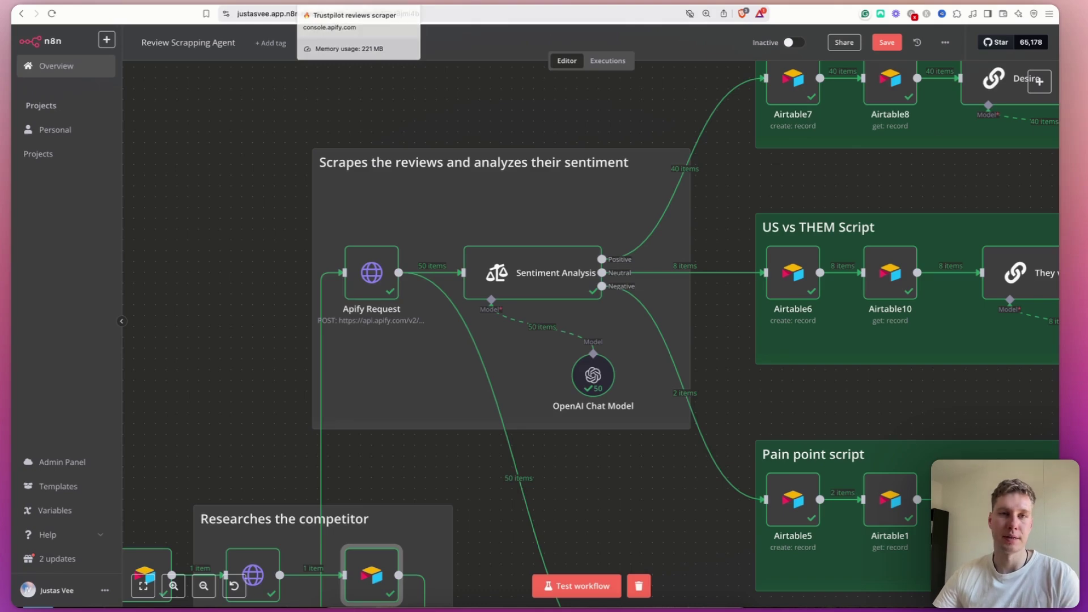
Switch to Apify's Trustpilot reviews scraper, open its input configuration and examine the actor's title and description.
key("ctrl+Tab")
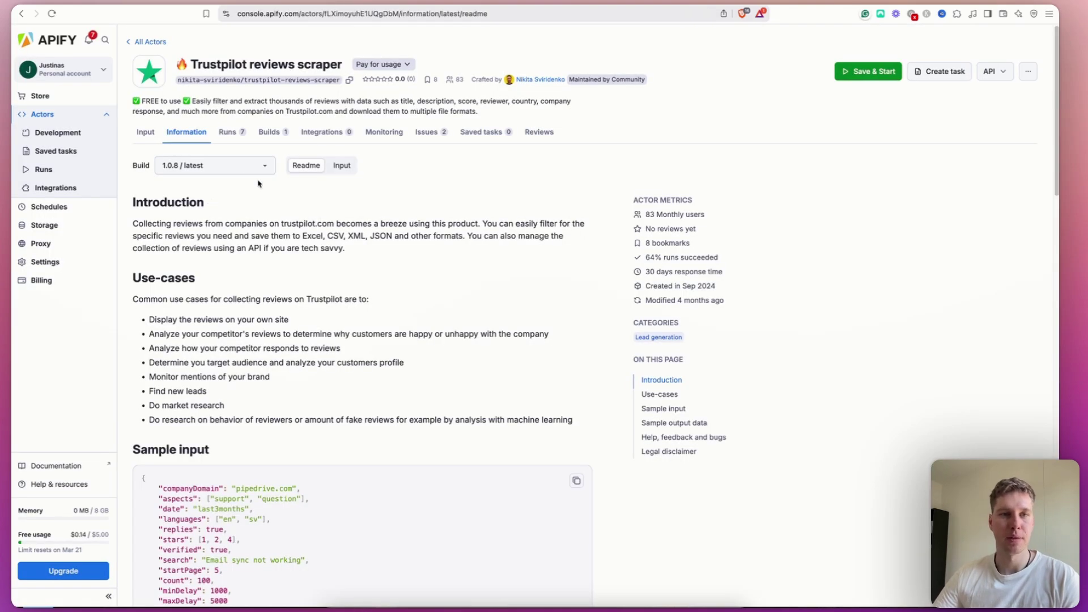
left_click(146, 134)
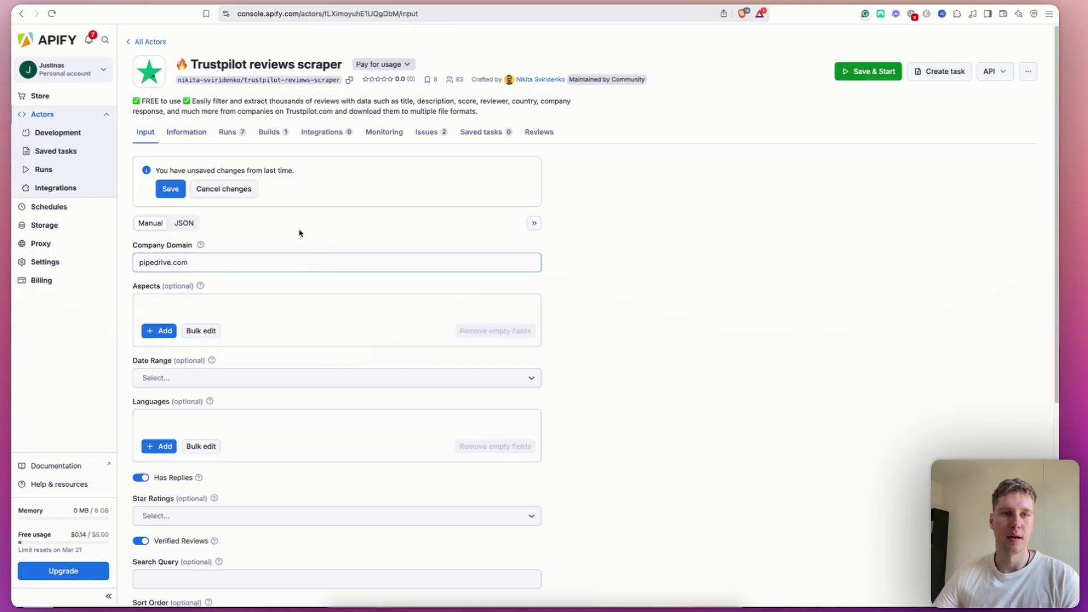
left_click_drag(192, 61, 335, 58)
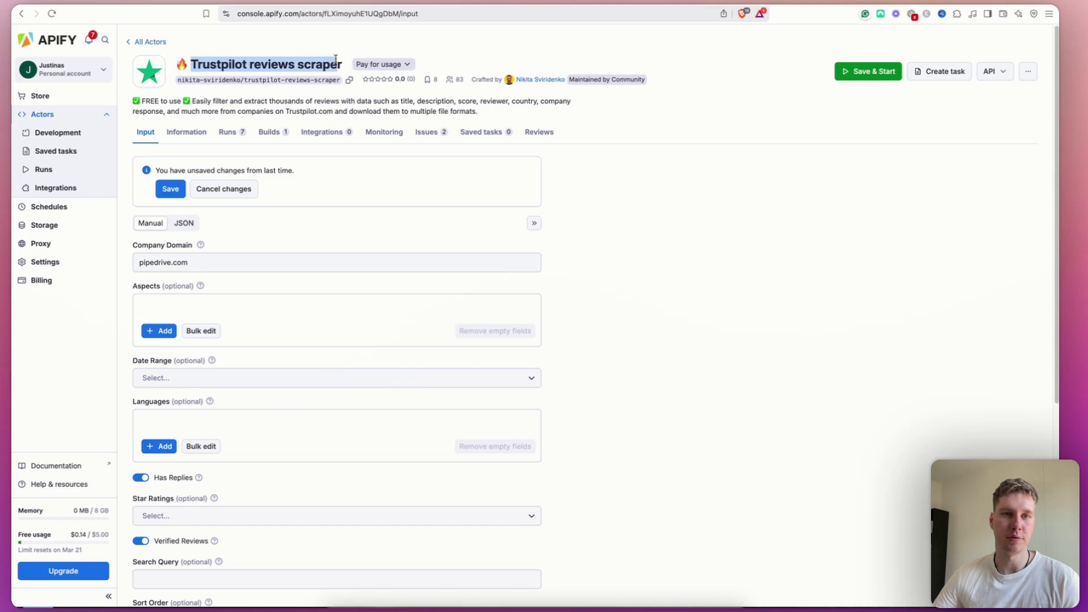
left_click(338, 101)
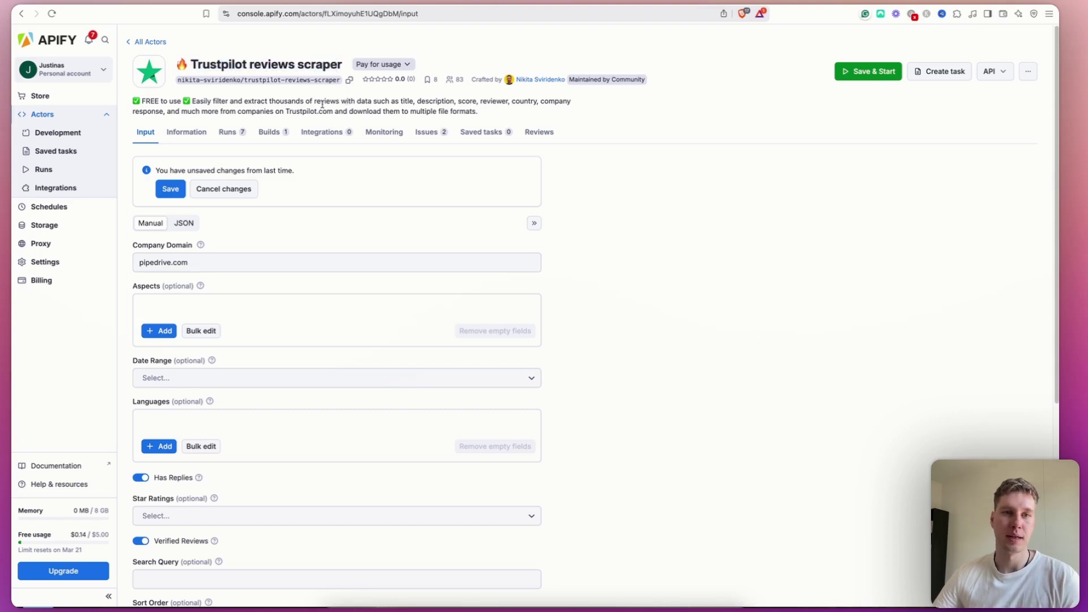
left_click_drag(137, 97, 182, 99)
left_click(223, 107)
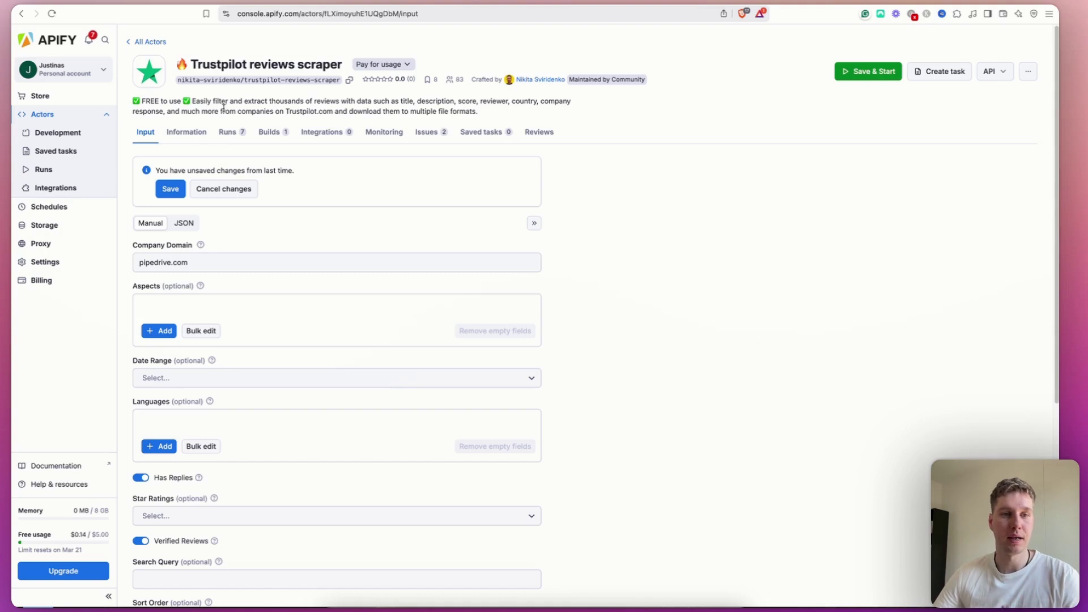
Review the scraper's manual input fields from Company Domain through Maximum Delay.
scroll(264, 211, "down", 1)
left_click(202, 248)
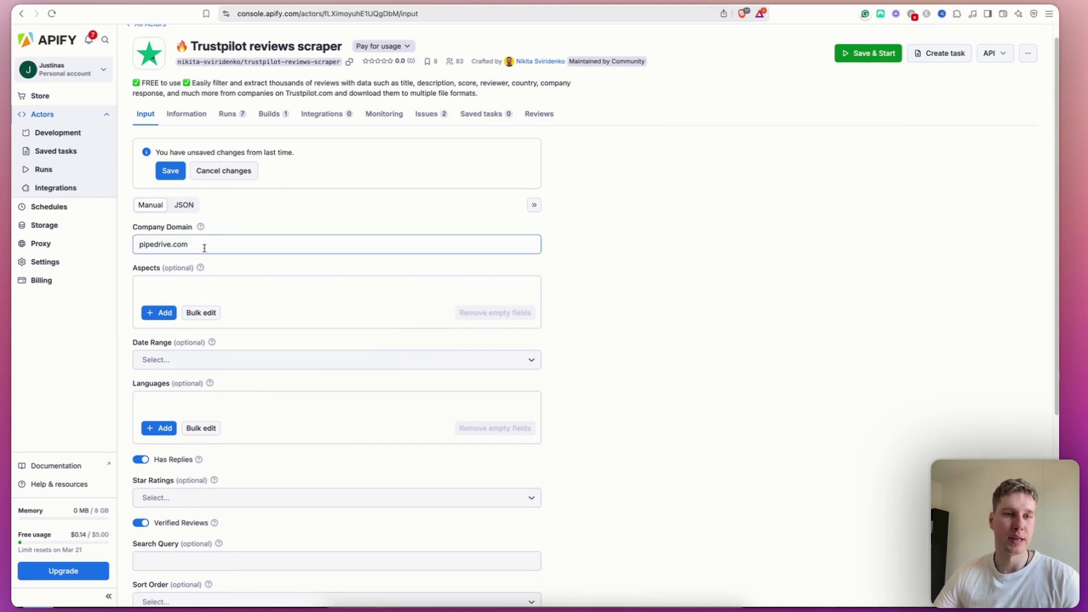
triple_click(202, 249)
scroll(275, 234, "down", 3)
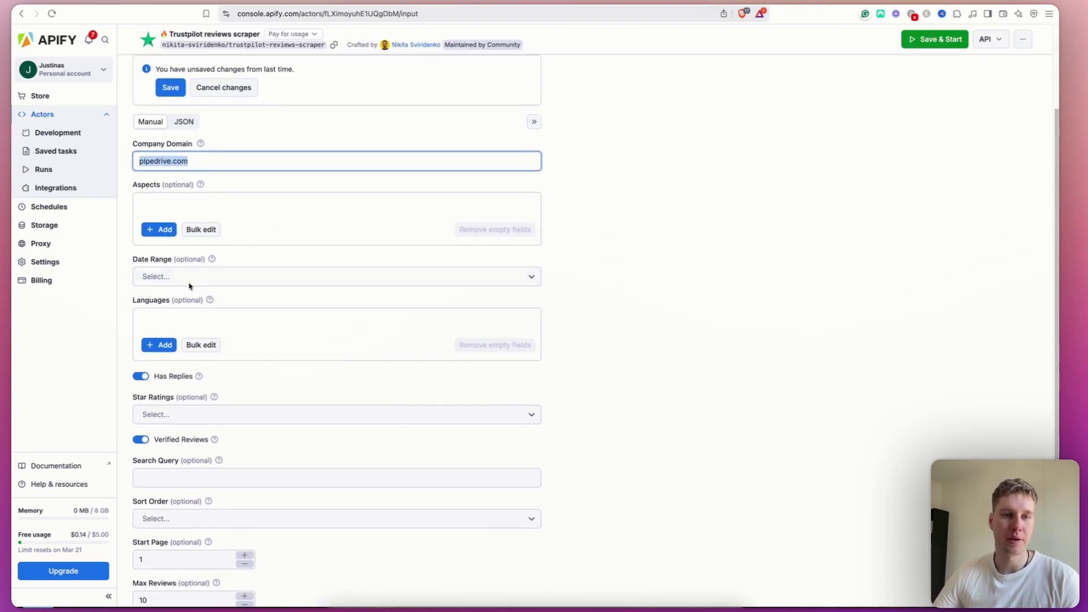
scroll(156, 337, "down", 7)
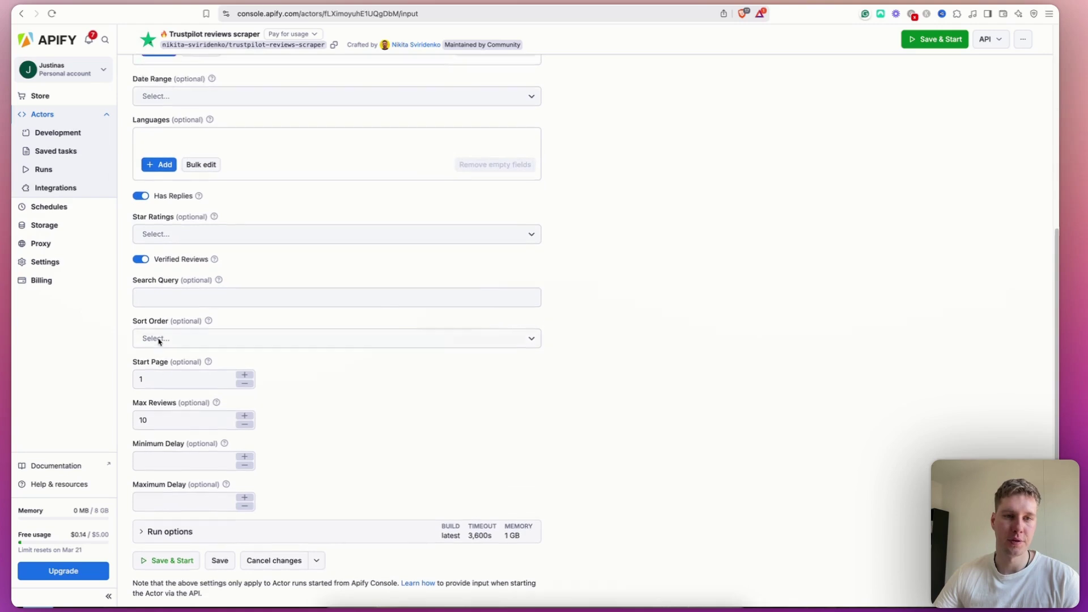
Show the scraper's input configuration as JSON and highlight the entire code block.
scroll(159, 341, "up", 11)
left_click(184, 223)
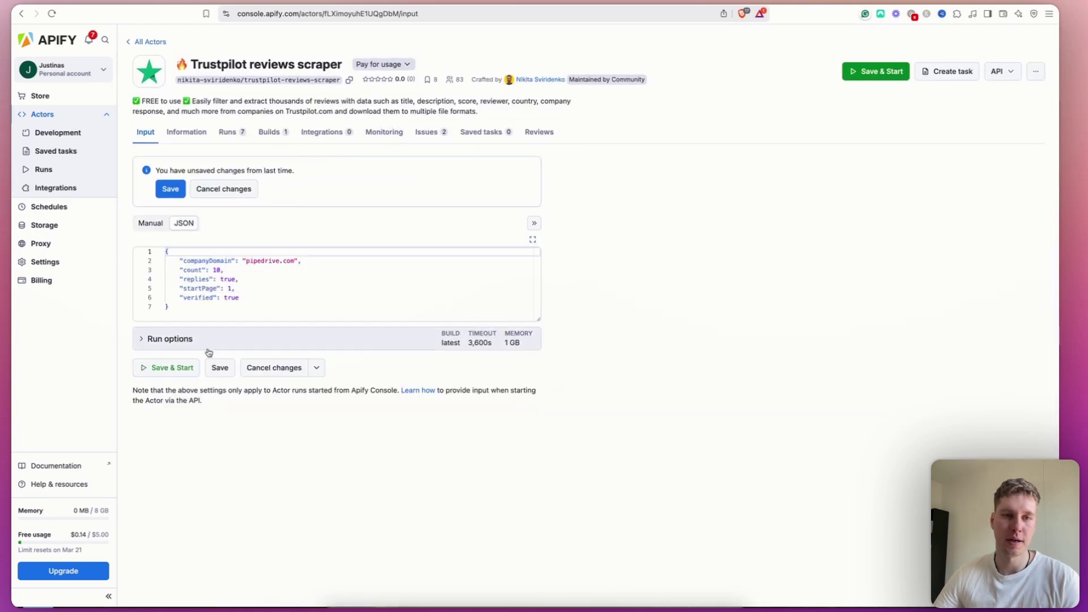
left_click_drag(192, 260, 262, 284)
left_click(244, 301)
left_click_drag(200, 303, 136, 250)
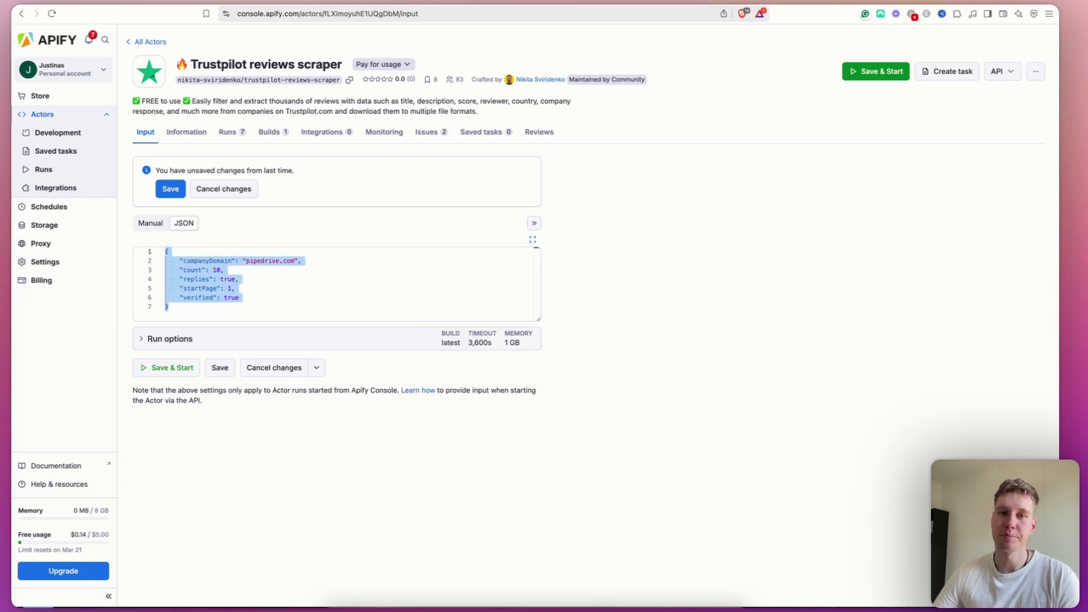
Switch to the n8n workflow, open the Apify Request node's JSON body in the full expression editor and highlight the whole body.
key("ctrl+Tab")
left_click(362, 279)
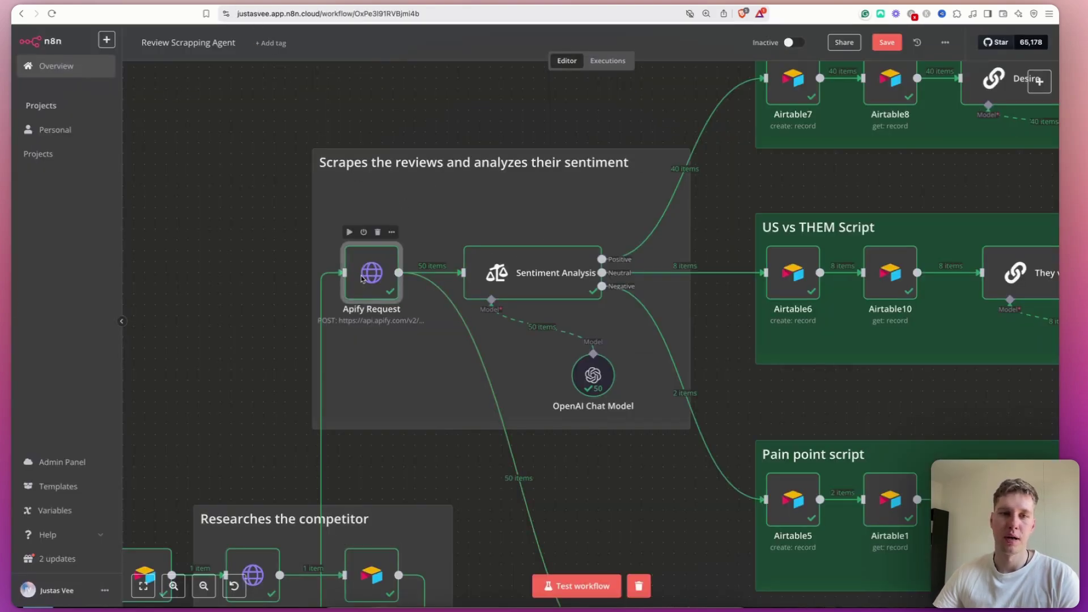
double_click(362, 278)
left_click(670, 495)
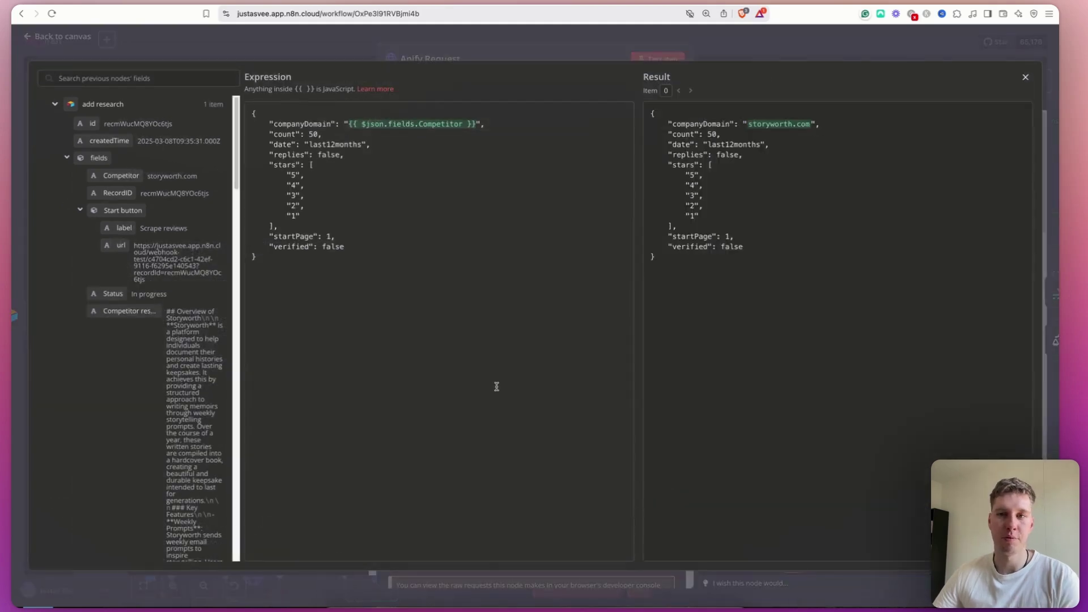
left_click_drag(276, 263, 225, 114)
left_click(336, 146)
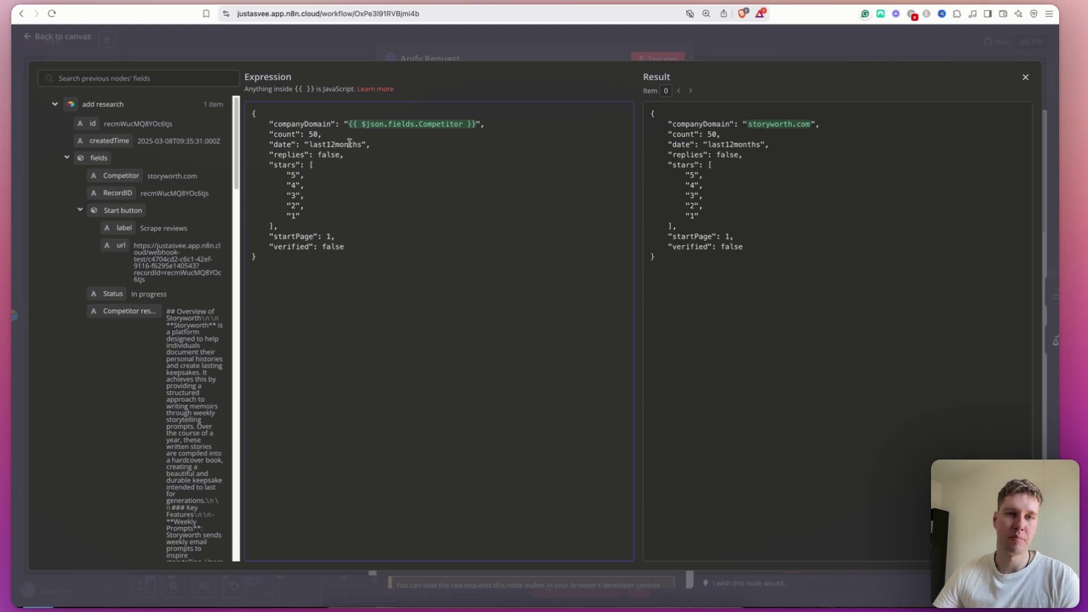
Examine the companyDomain key, its Competitor field expression and the count value in the JSON body.
double_click(291, 124)
left_click(354, 135)
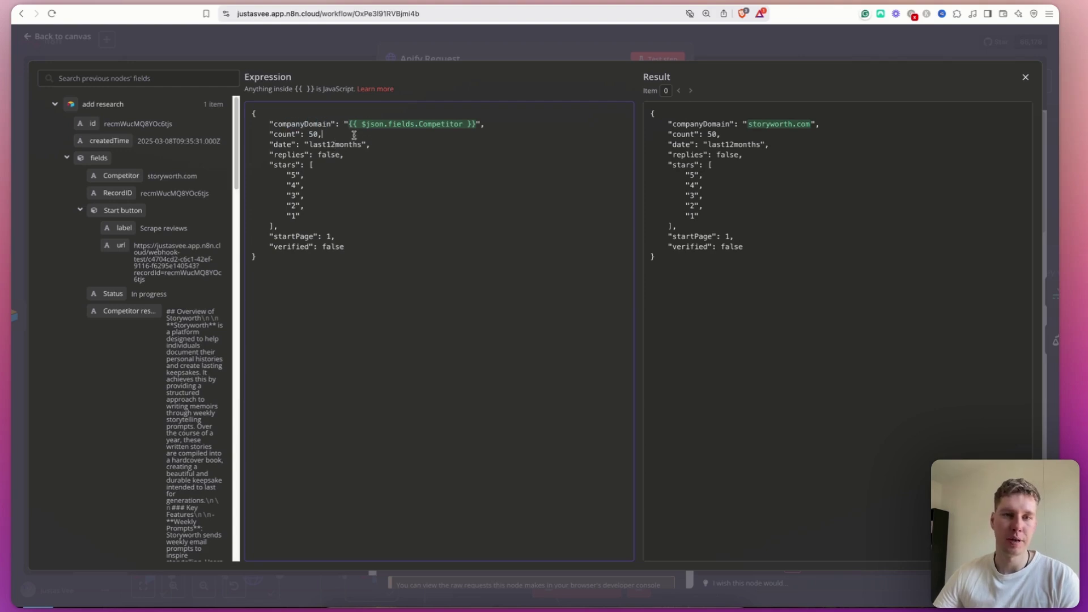
left_click_drag(475, 124, 346, 124)
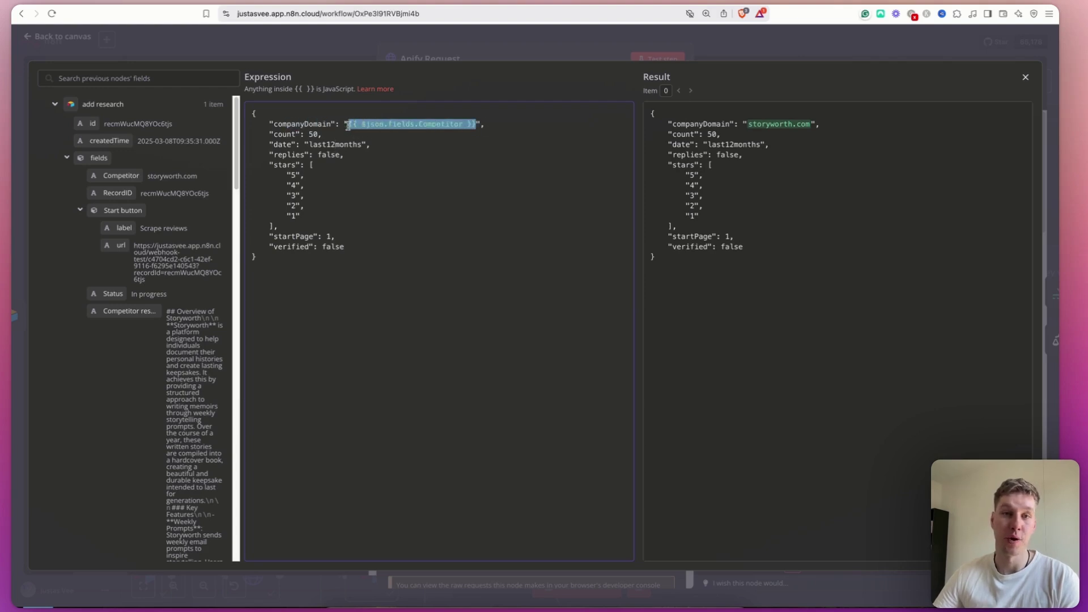
left_click(363, 145)
double_click(313, 134)
left_click(347, 135)
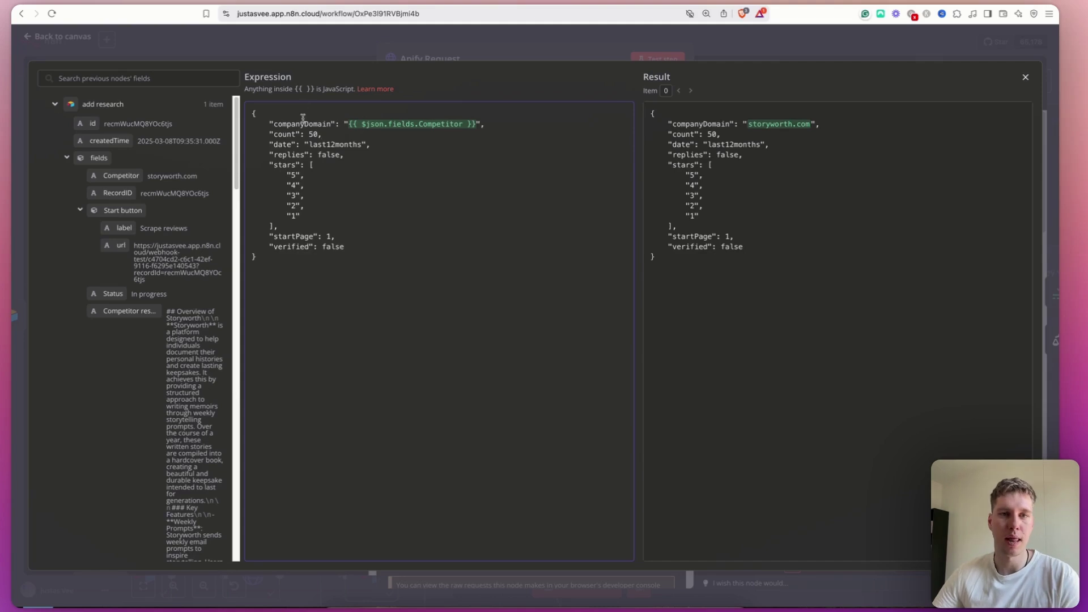
Examine the date, replies and stars settings in the JSON body, and close the expression editor.
left_click_drag(308, 146, 358, 146)
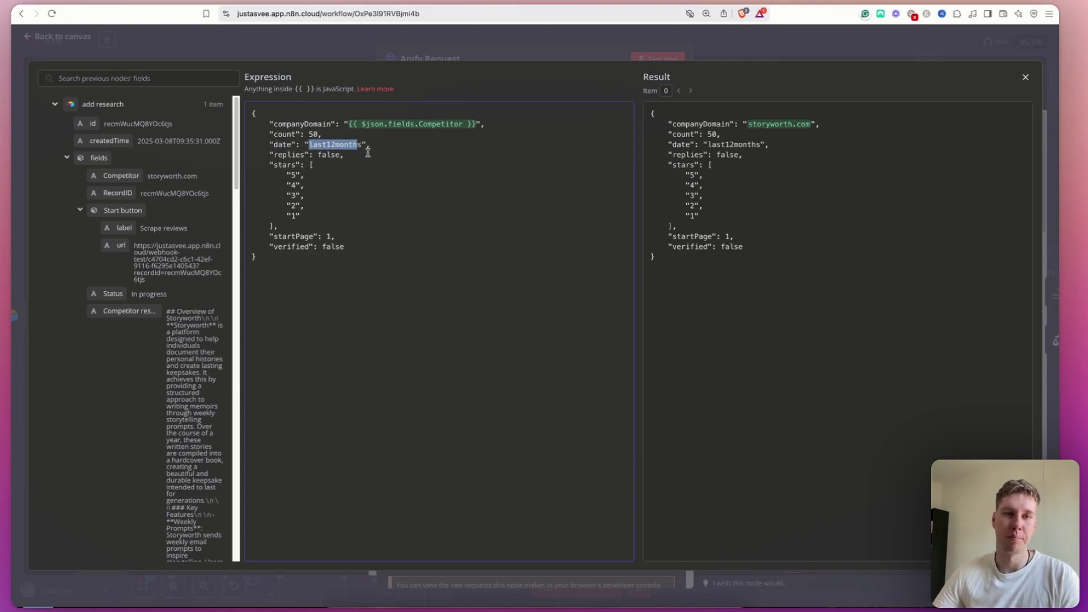
left_click(367, 151)
double_click(325, 154)
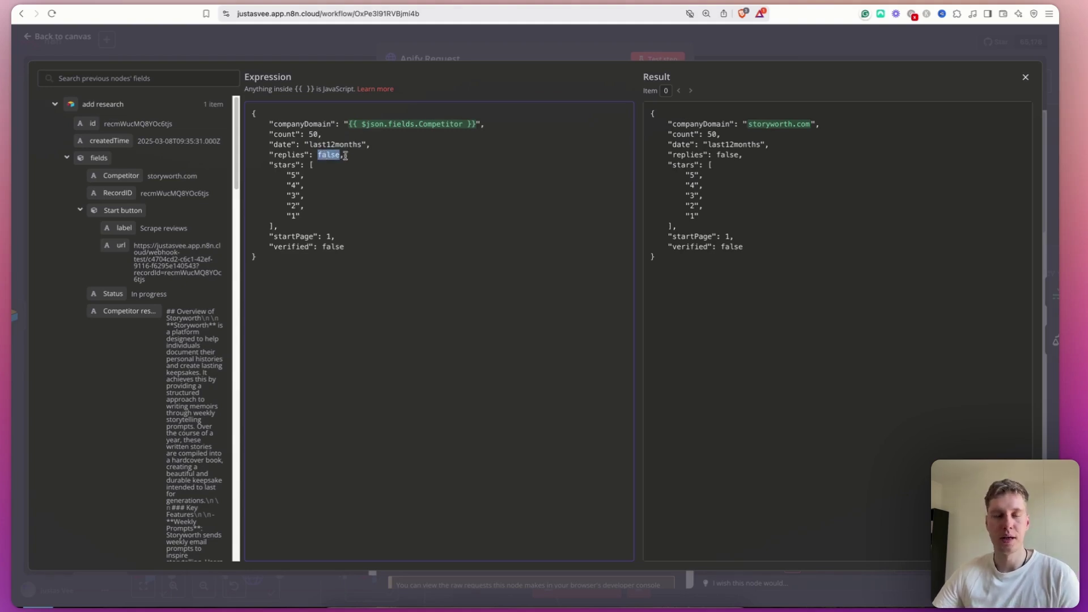
left_click_drag(304, 216, 231, 180)
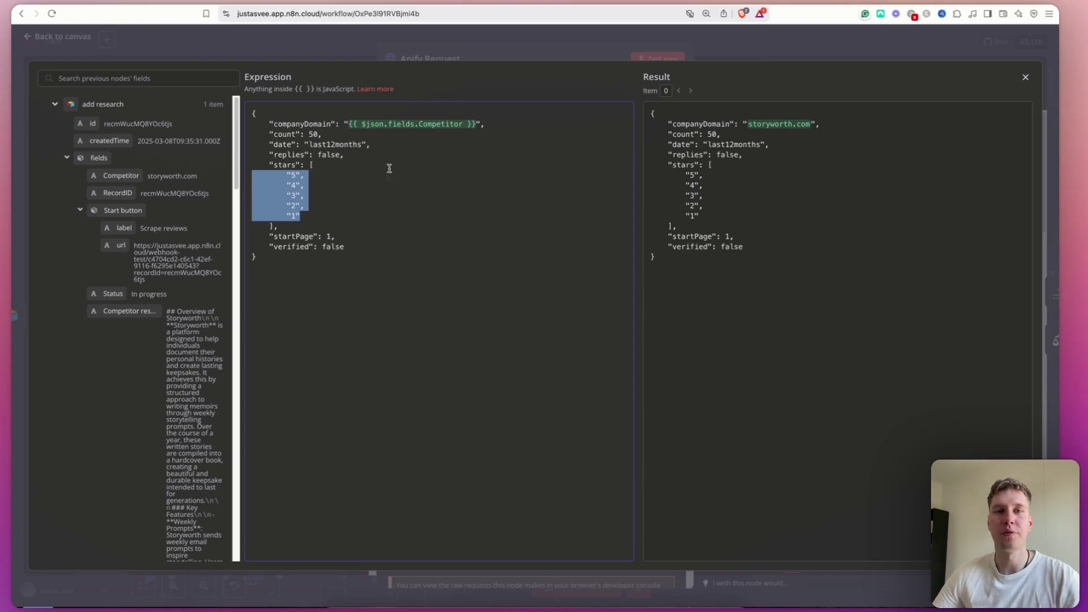
left_click(1027, 78)
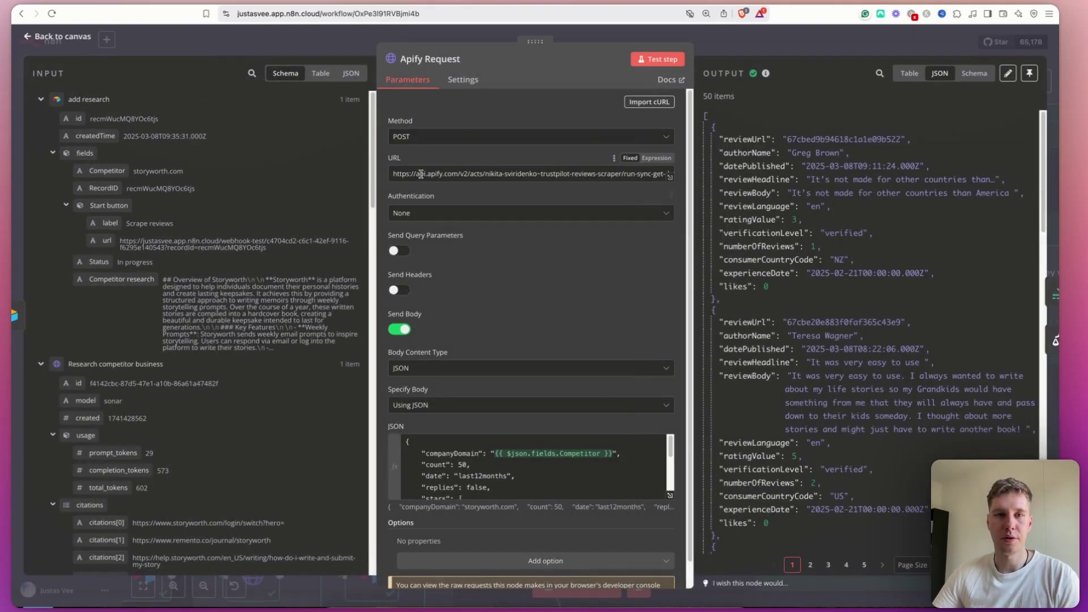
Highlight the Apify Request node's URL, then switch to Apify and look through the Trustpilot scraper's available integrations.
left_click_drag(396, 173, 647, 172)
key("ctrl+Tab")
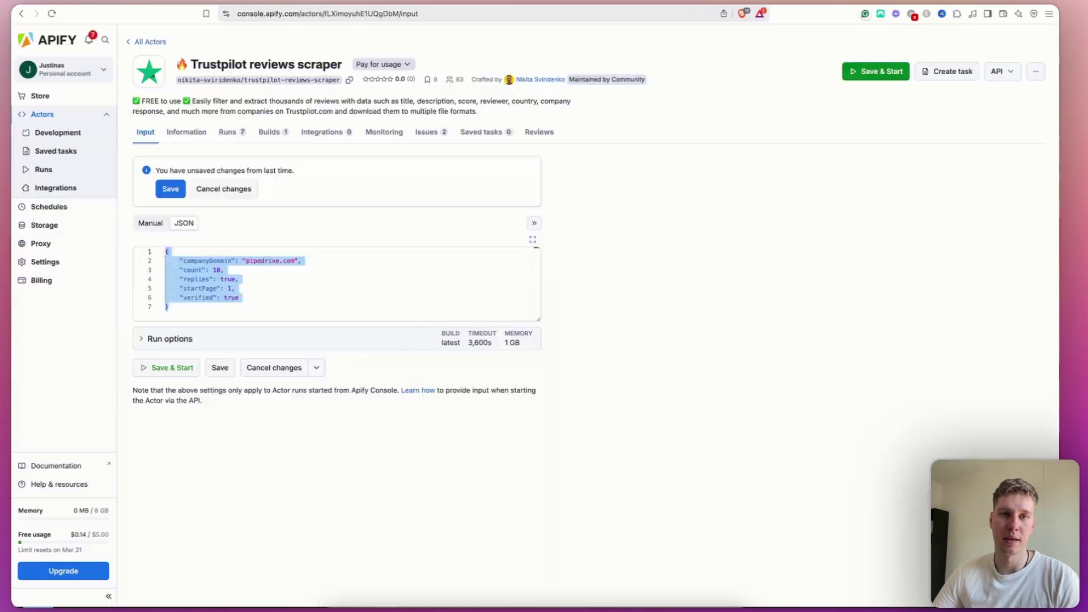
left_click(320, 133)
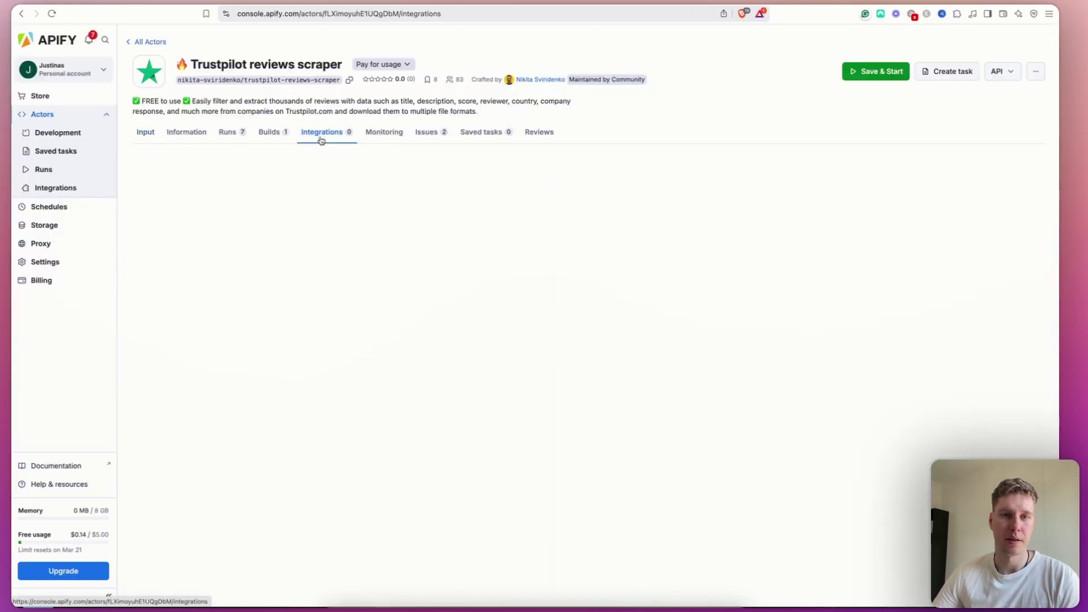
scroll(338, 221, "down", 3)
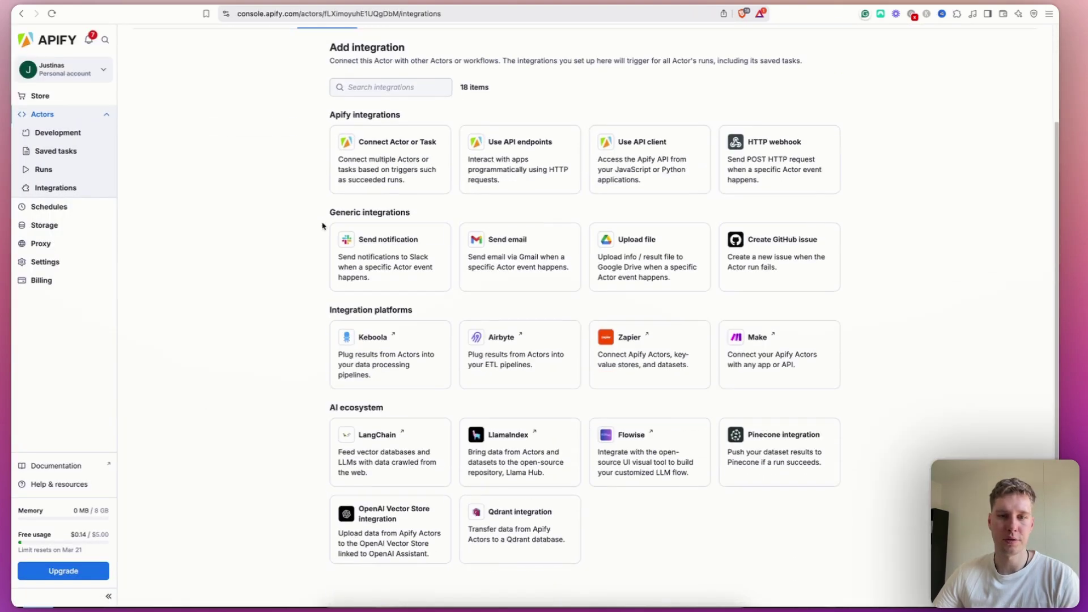
scroll(323, 225, "up", 3)
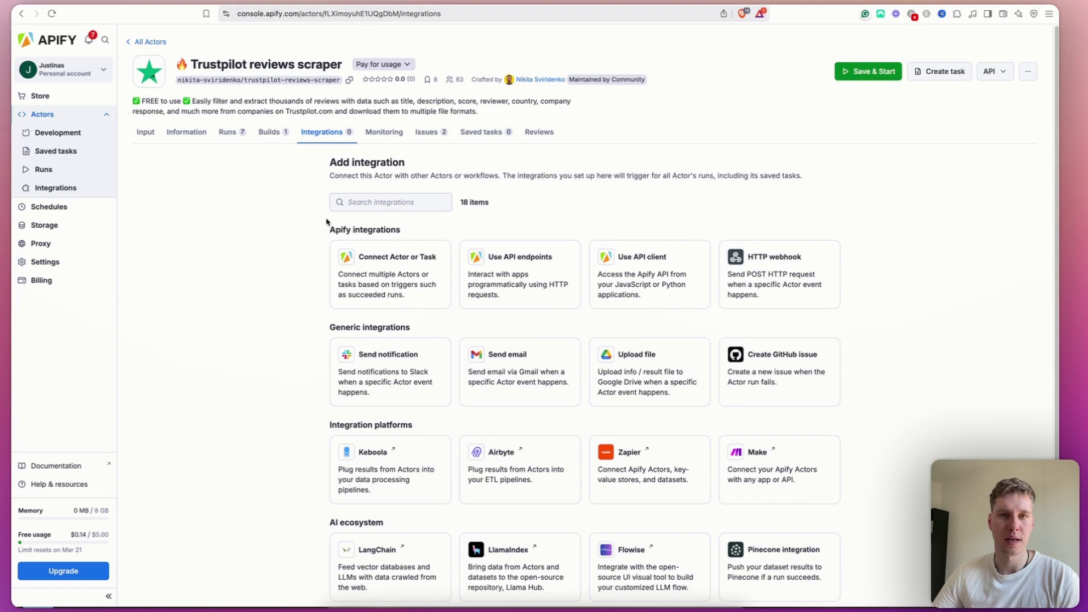
Show the API endpoints of the Trustpilot reviews scraper.
left_click(1008, 70)
double_click(958, 115)
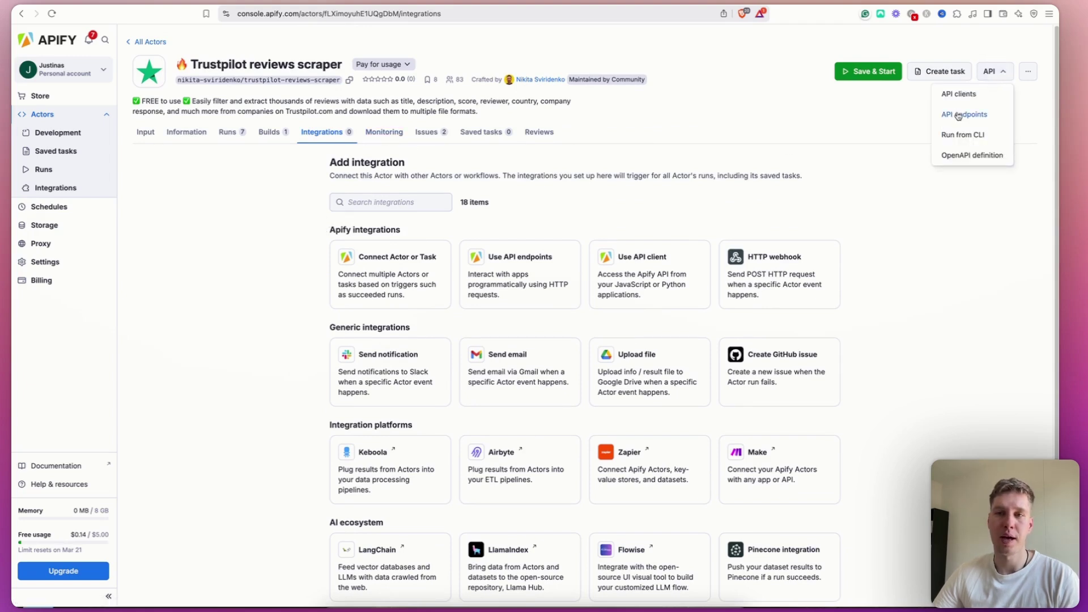
right_click(956, 117)
key("Escape")
left_click(888, 110)
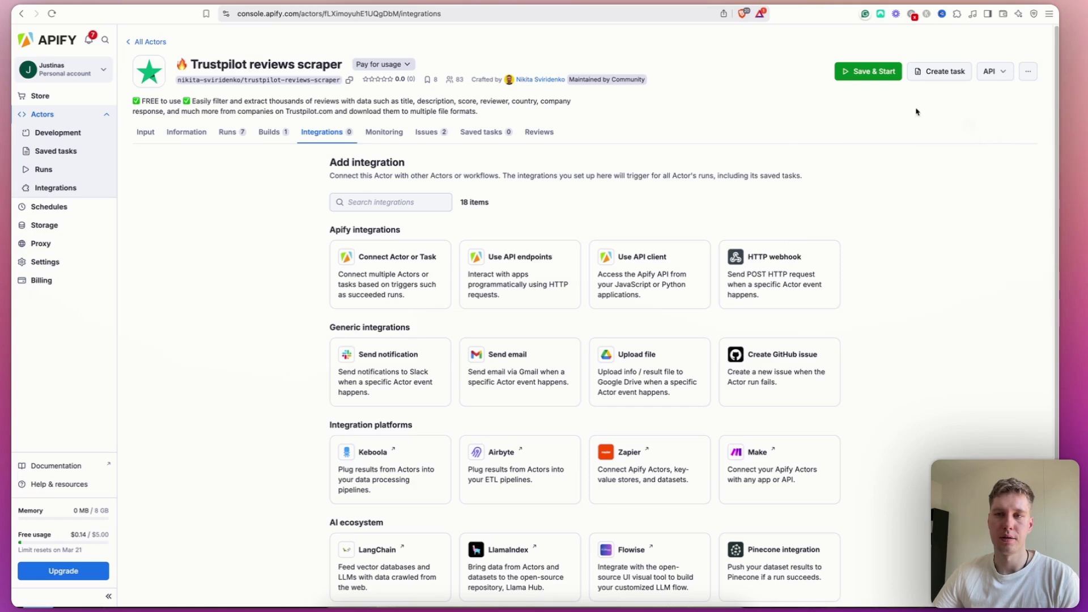
left_click(994, 71)
left_click(966, 115)
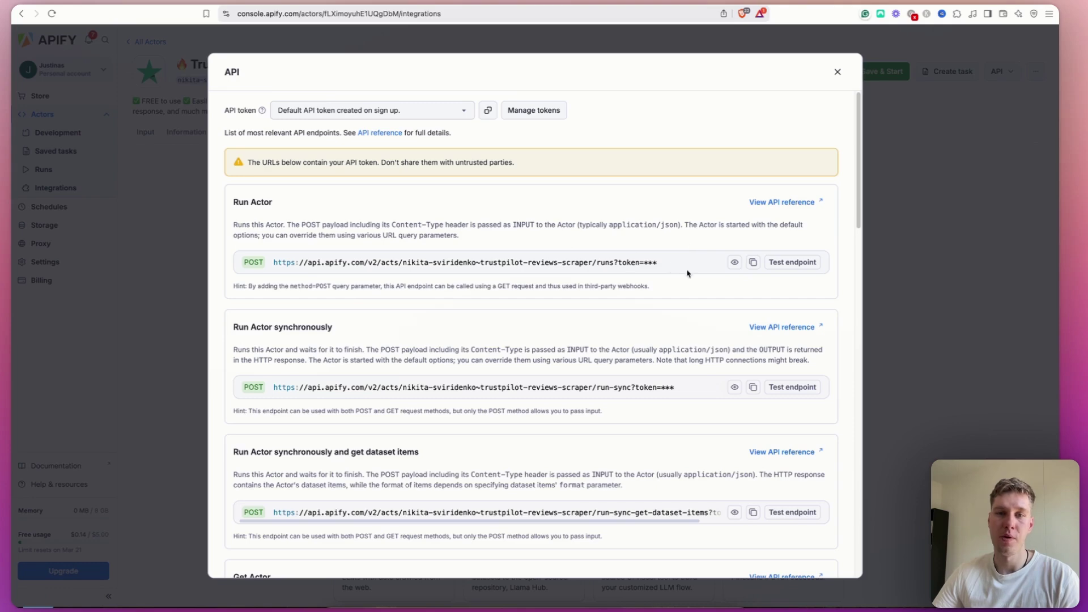
Close the endpoint list, return to the URL of the Apify Request node in n8n, and close the node.
left_click(837, 72)
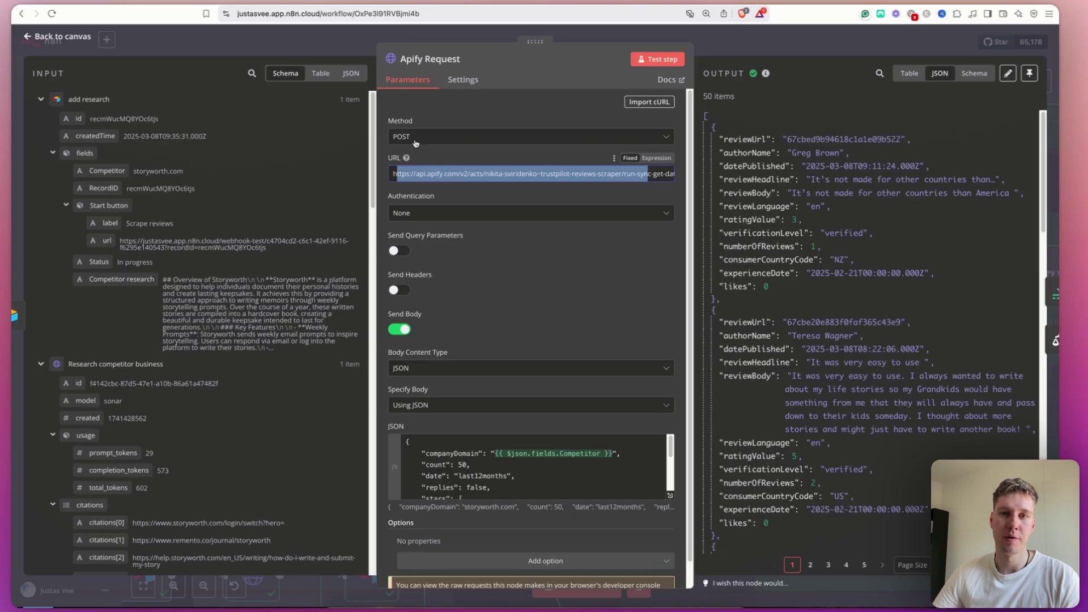
left_click(478, 180)
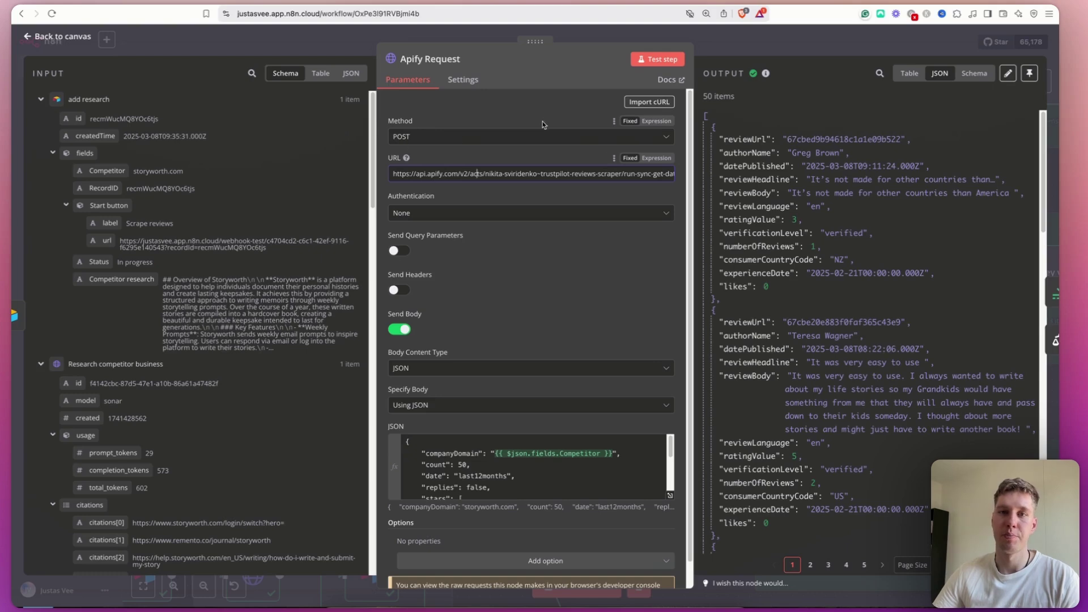
left_click(731, 56)
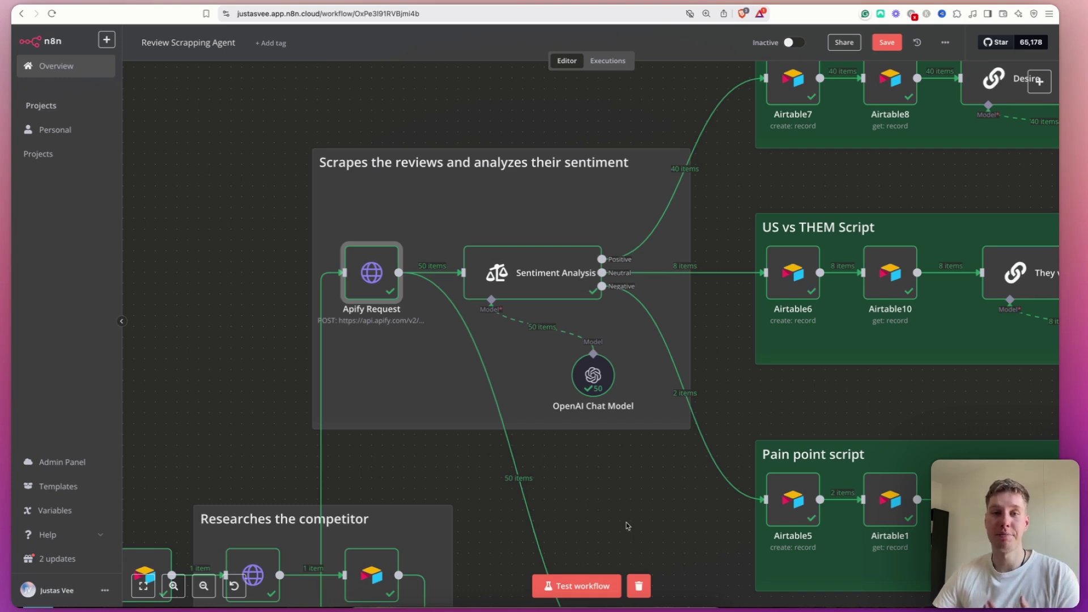
Open the Sentiment Analysis node, compare its Text to Analyze expression with the incoming reviewBody field, and close the node.
double_click(555, 277)
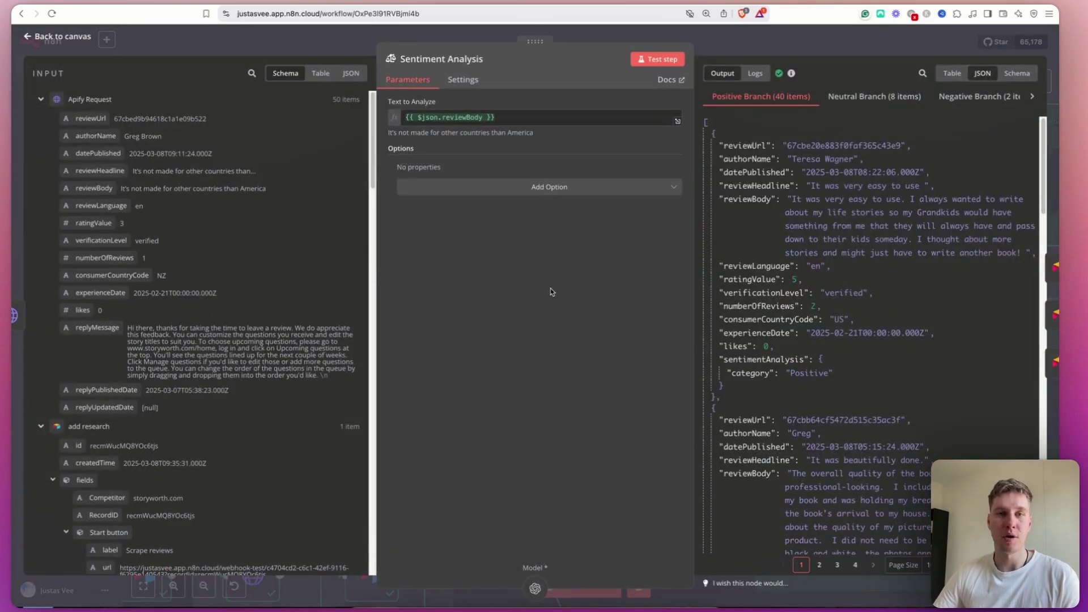
left_click(515, 118)
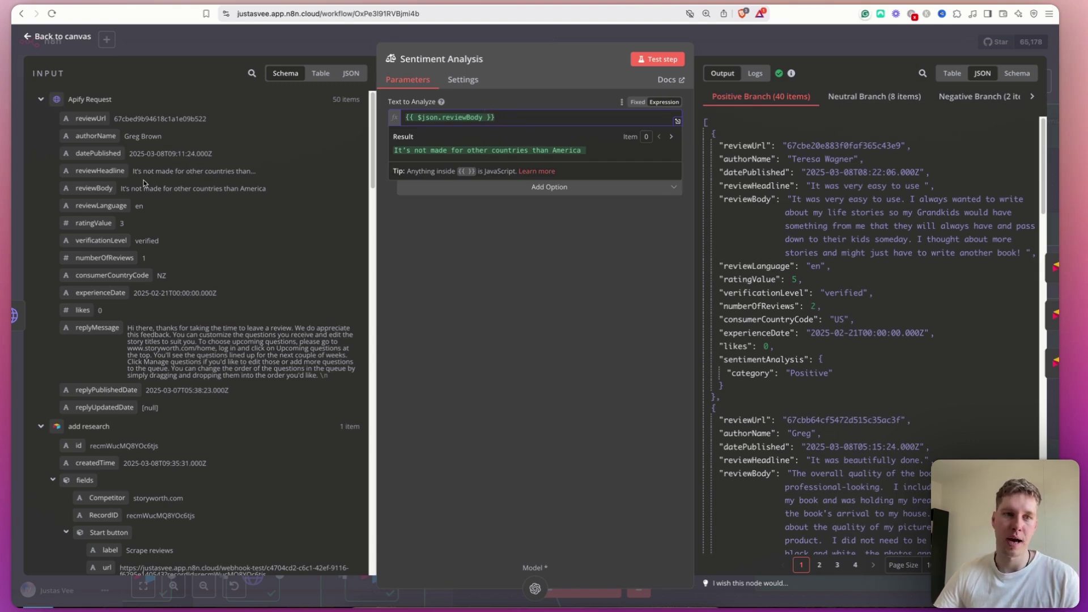
left_click_drag(92, 190, 159, 202)
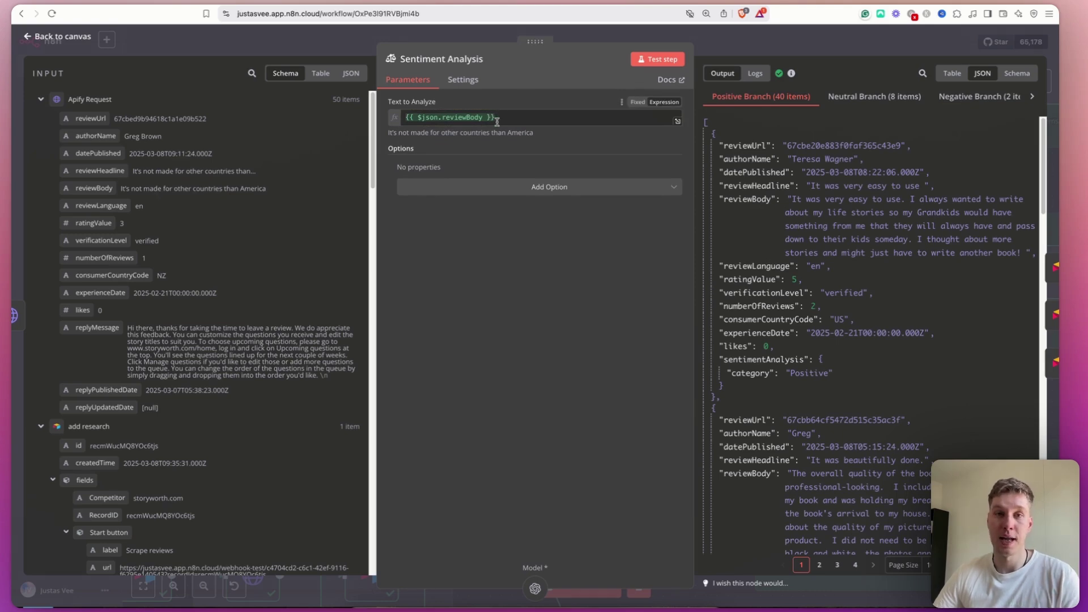
left_click(711, 50)
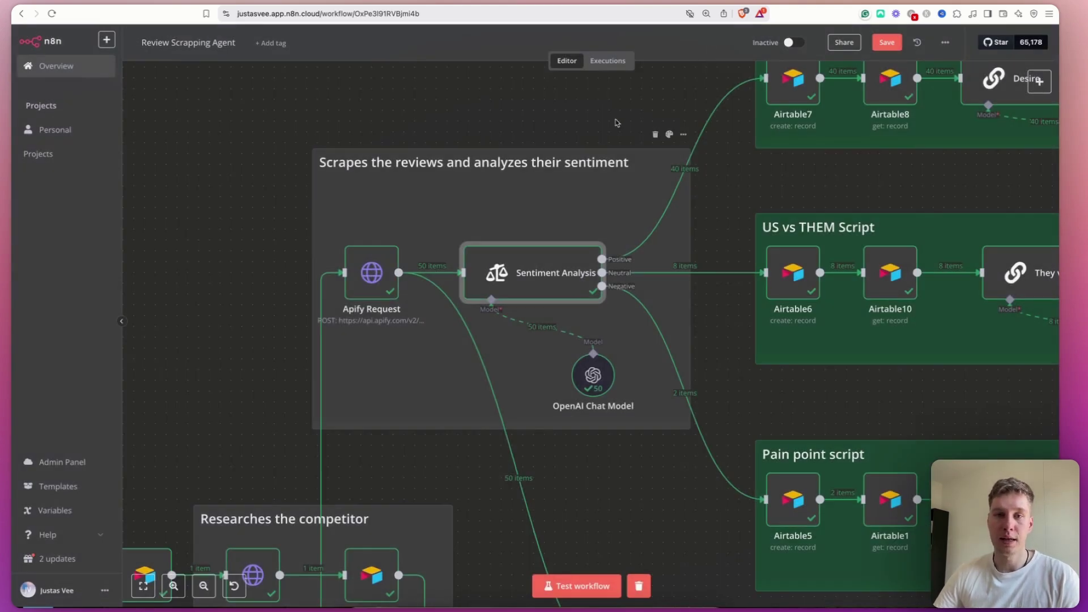
Inspect the settings of the OpenAI Chat Model attached to the Sentiment Analysis node, and return to the canvas.
scroll(655, 100, "right", 5)
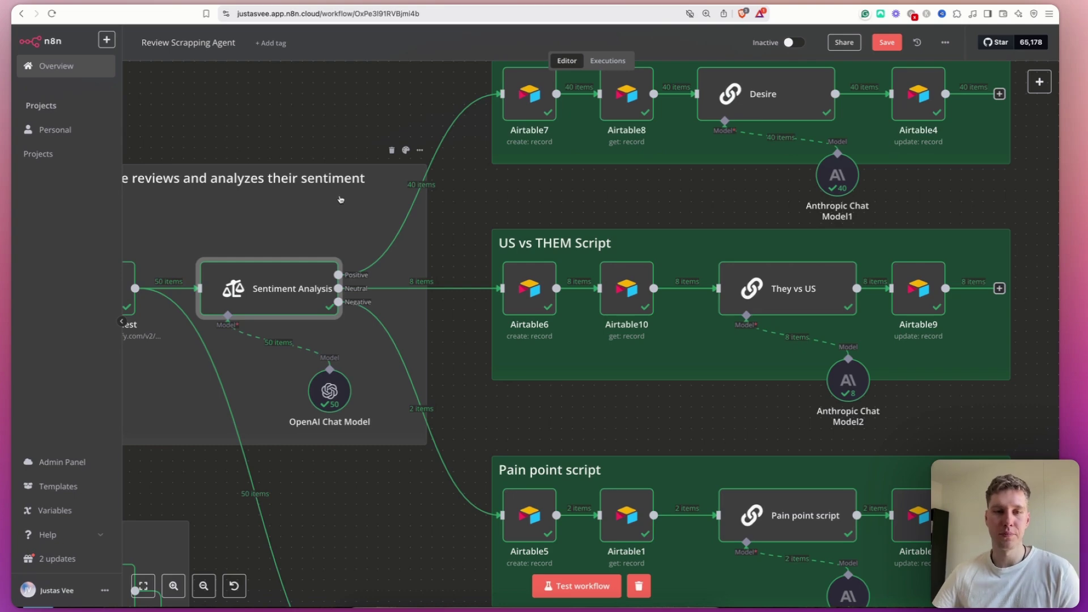
left_click(335, 397)
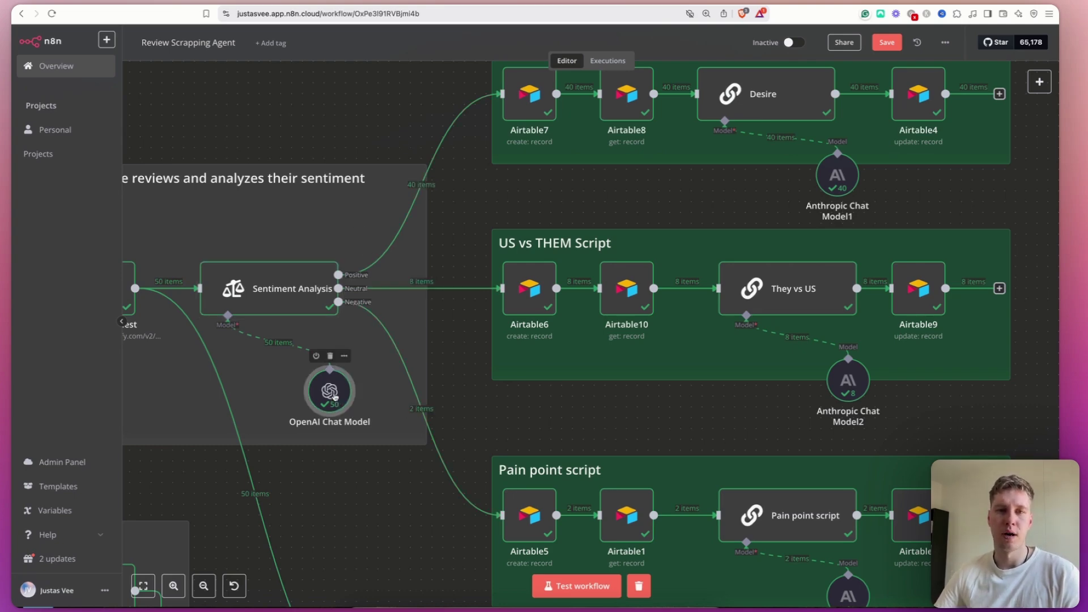
double_click(335, 397)
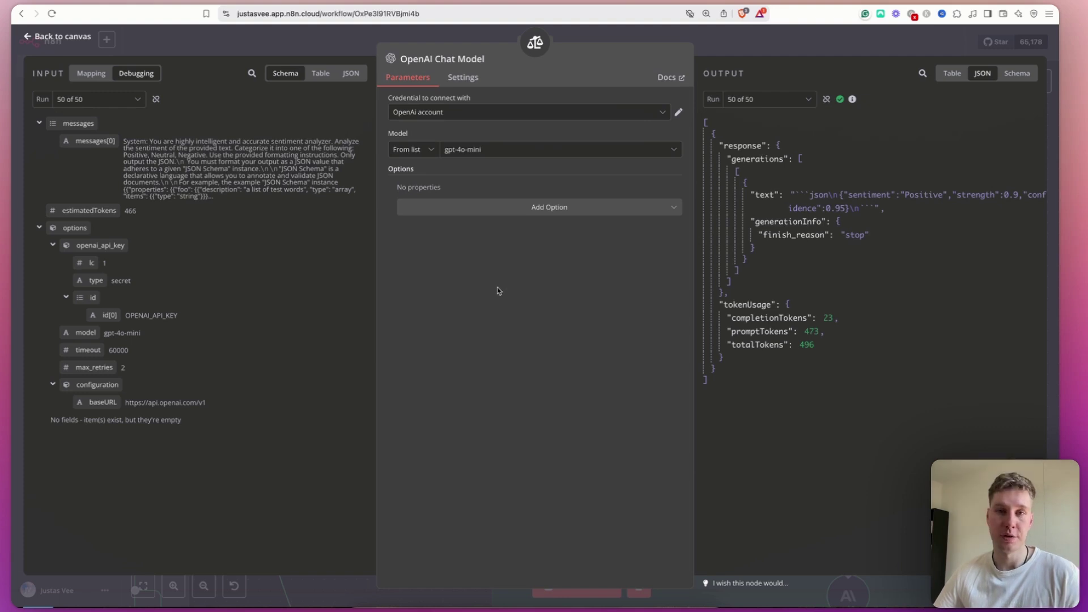
left_click(731, 52)
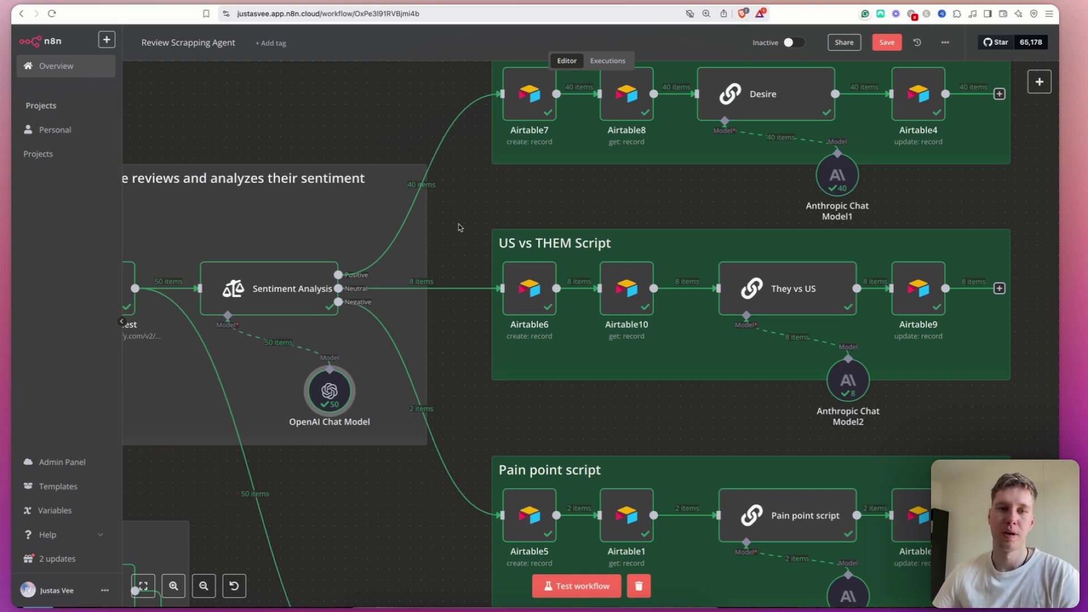
Open the Airtable7 node in the Desire script section and review its base, table and column mappings.
scroll(461, 227, "up", 1)
scroll(433, 125, "up", 1)
scroll(433, 124, "right", 1)
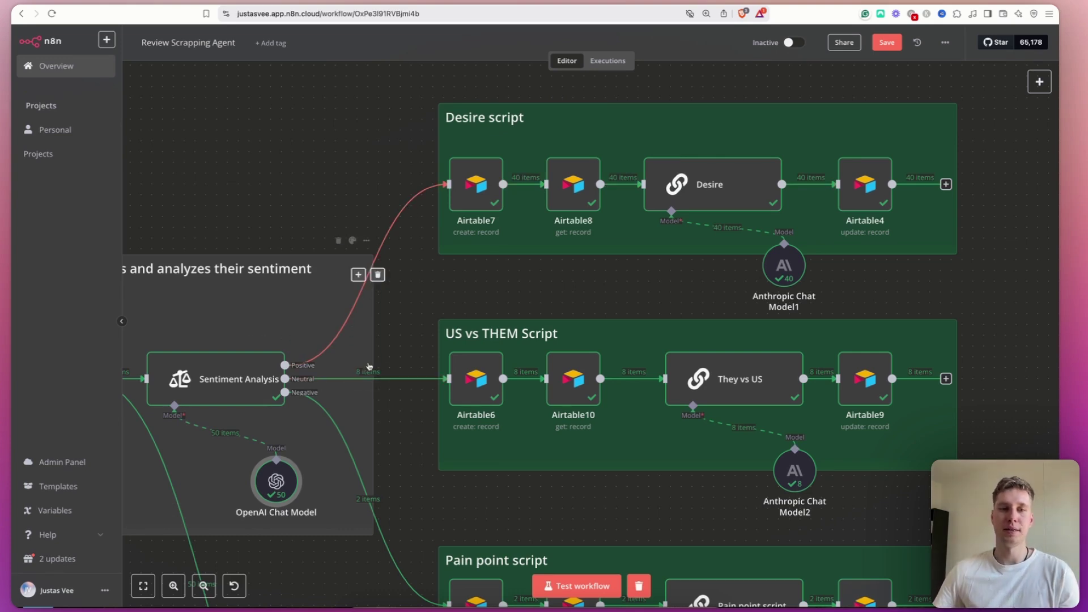
double_click(475, 190)
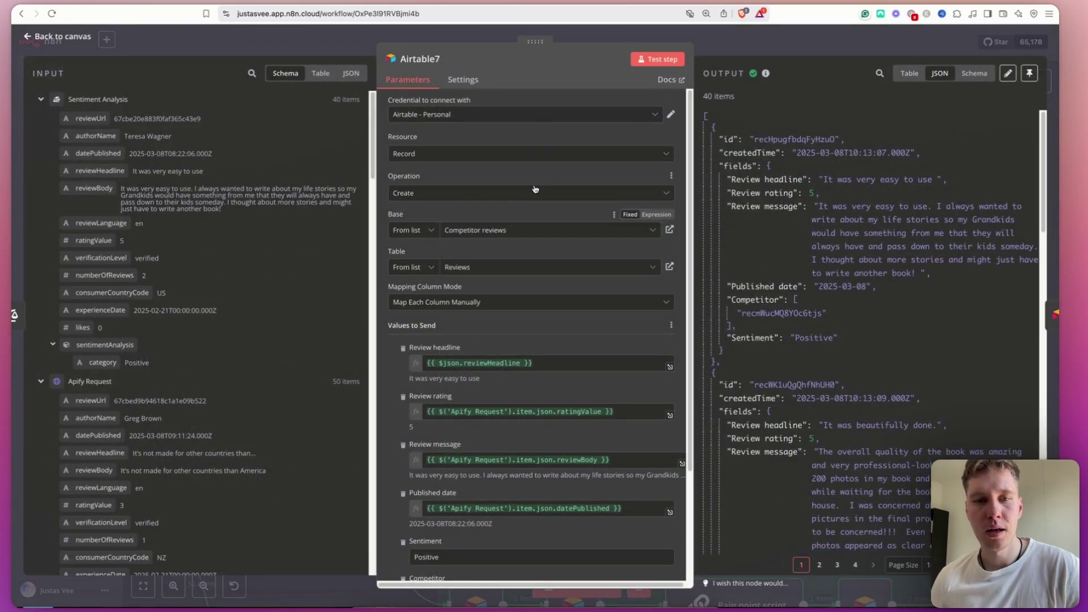
scroll(536, 199, "down", 1)
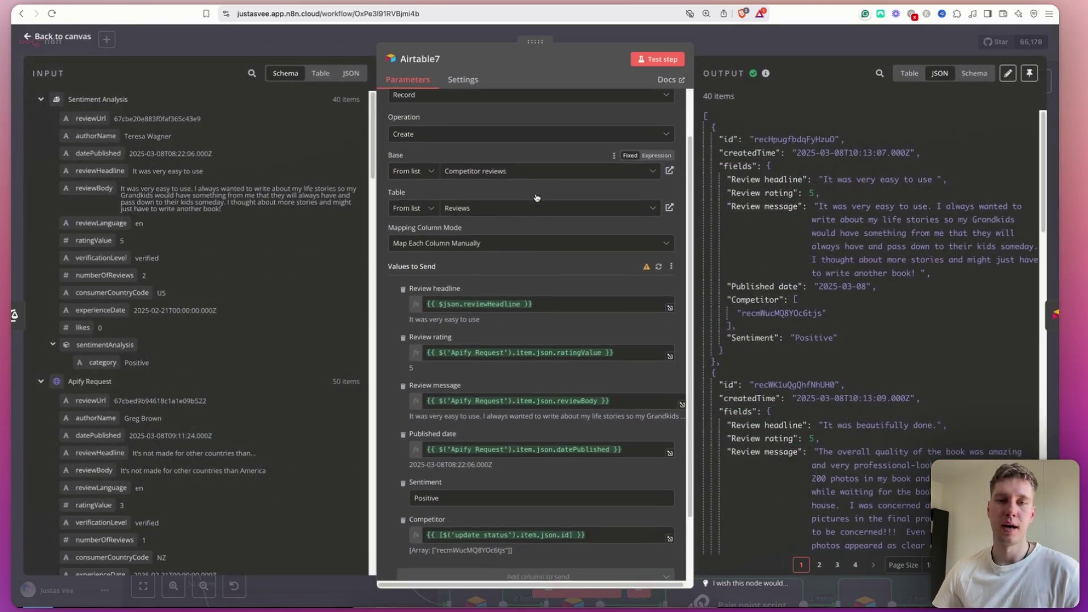
scroll(536, 198, "down", 1)
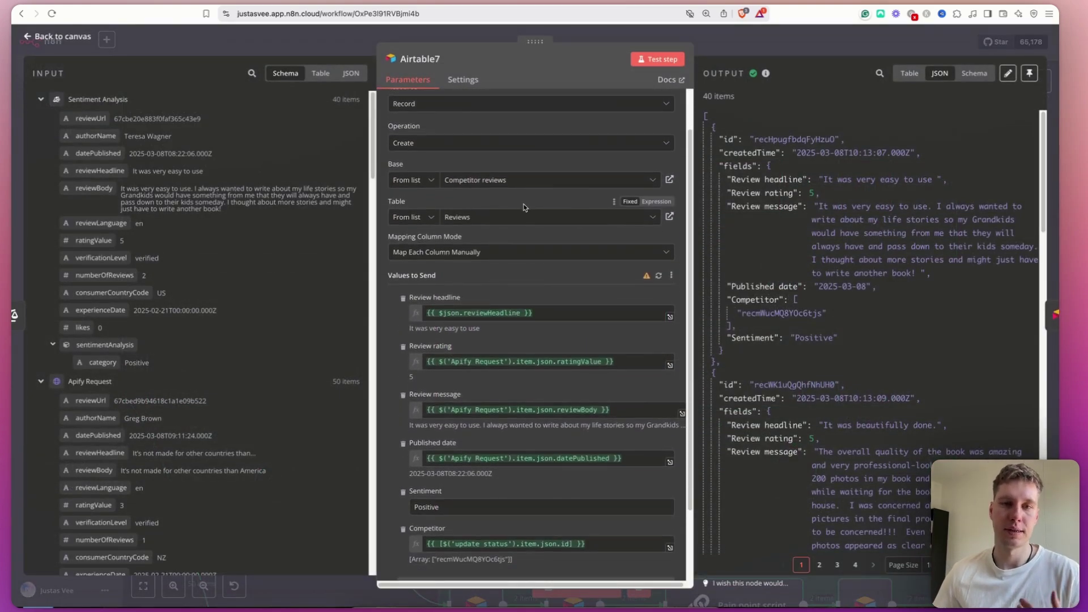
Switch to Airtable to view the Reviews table of the Competitor reviews base, and return to the Airtable7 node in n8n.
key("ctrl+Tab")
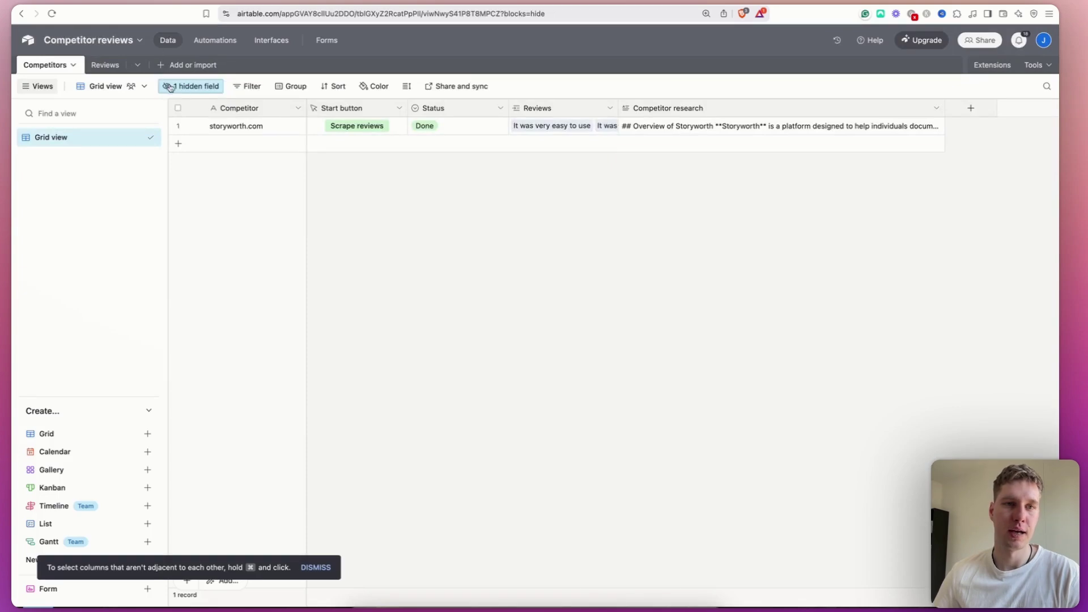
left_click(106, 65)
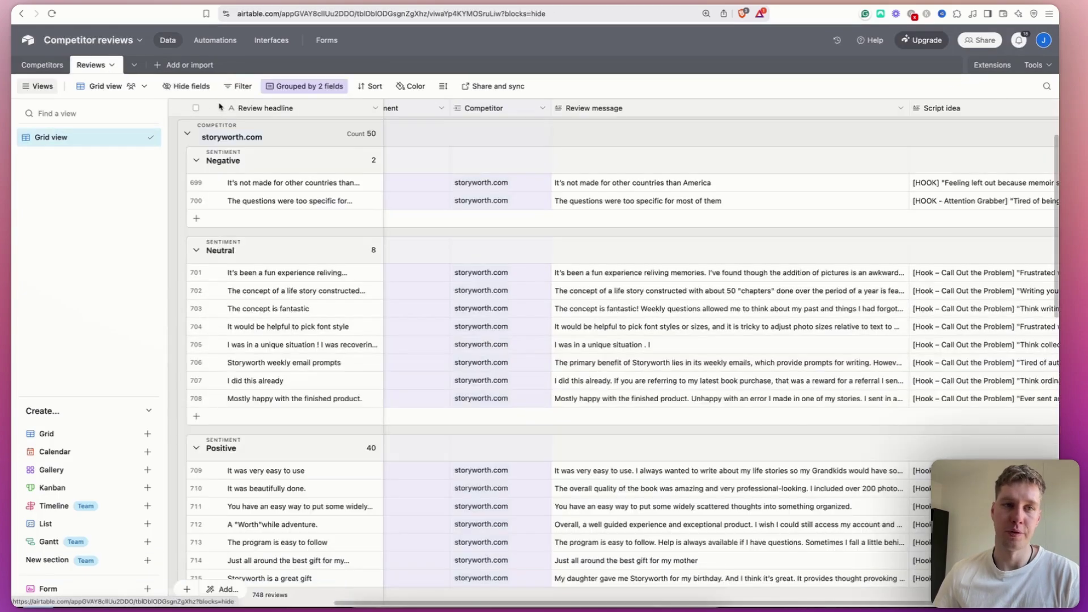
key("ctrl+shift+Tab")
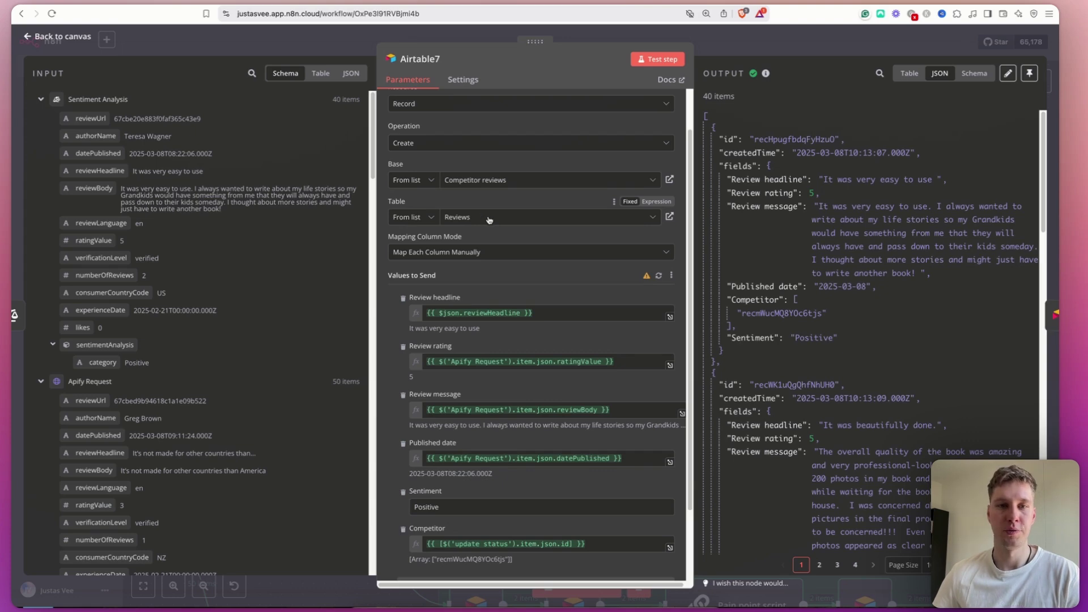
Review the column mappings in the Airtable7 node against the incoming Sentiment Analysis and Apify Request fields.
scroll(497, 203, "down", 3)
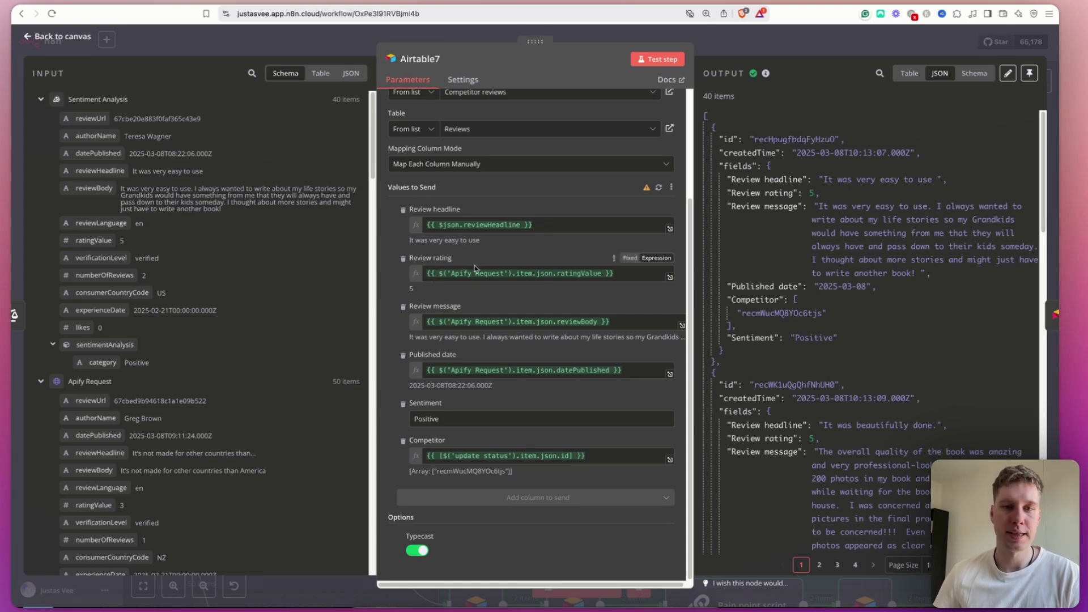
scroll(211, 347, "down", 3)
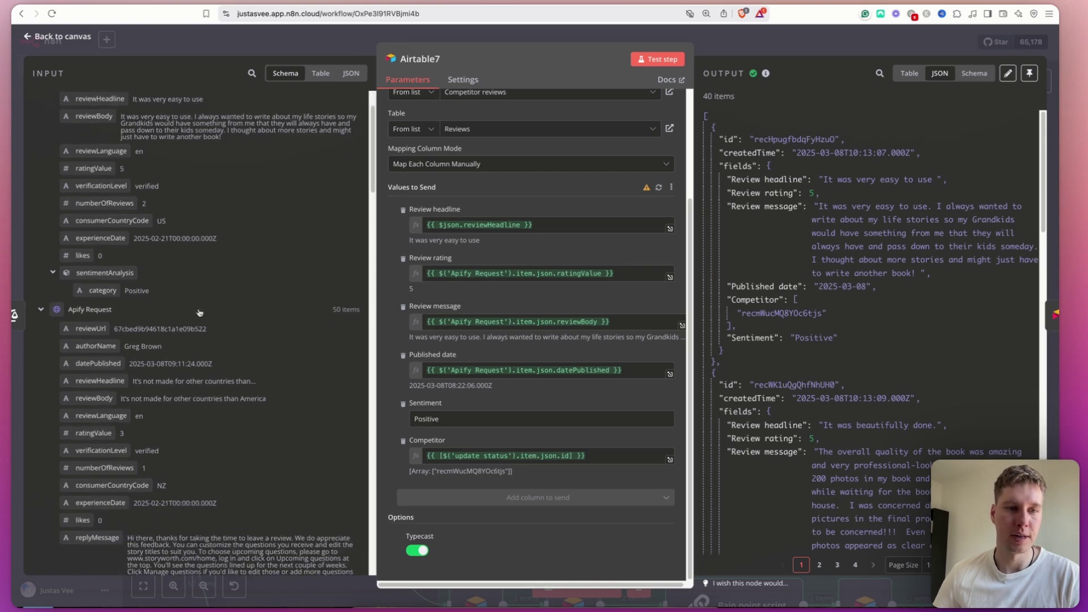
scroll(147, 417, "down", 1)
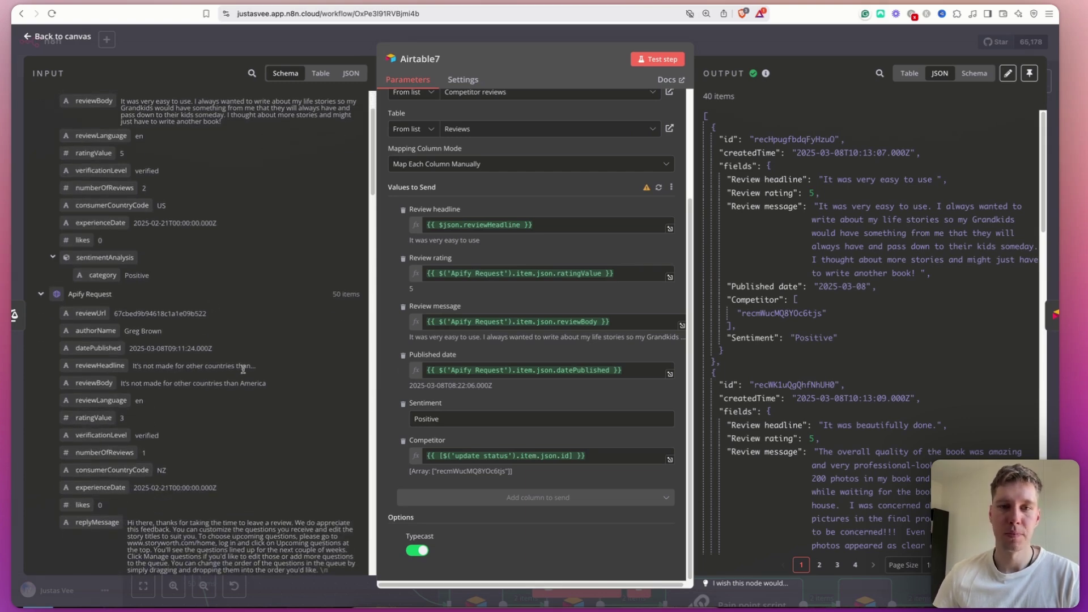
scroll(279, 290, "down", 1)
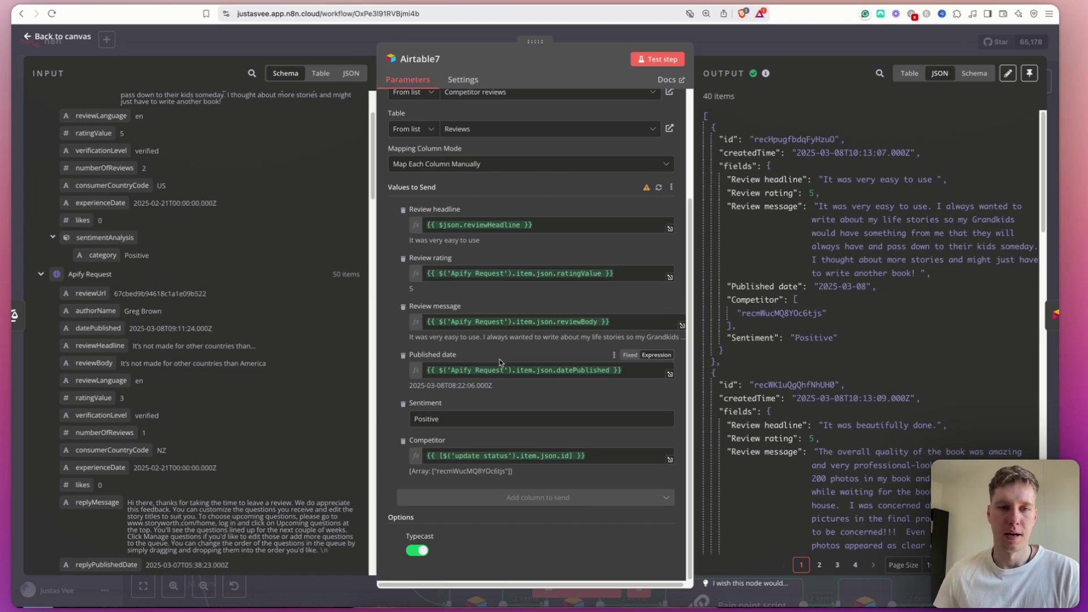
Examine the Published date, Sentiment and Competitor mappings of the Airtable7 node.
left_click(646, 371)
left_click(411, 386)
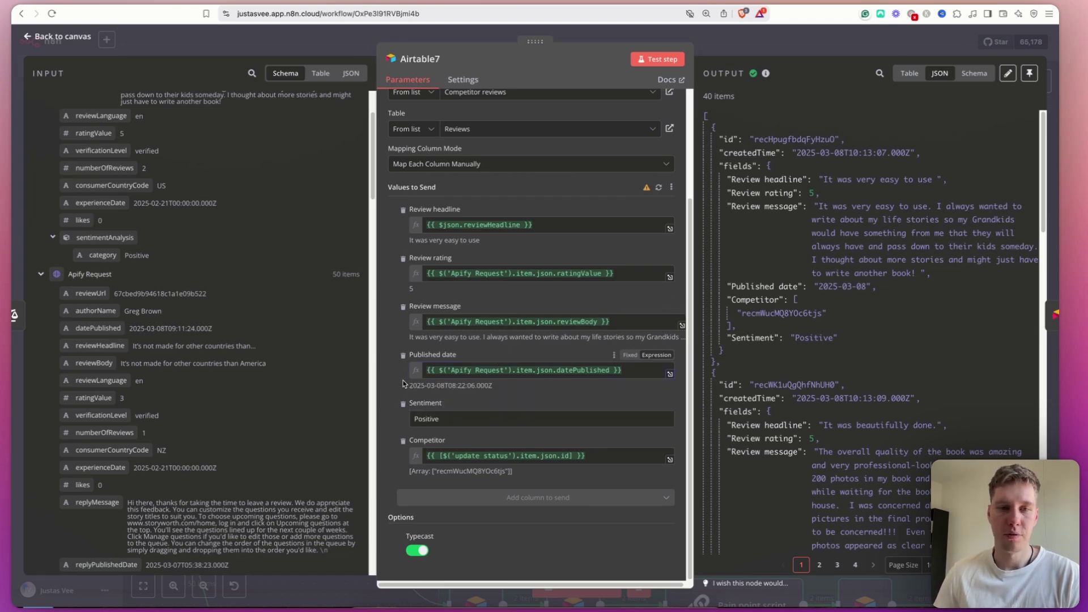
left_click_drag(461, 419, 405, 420)
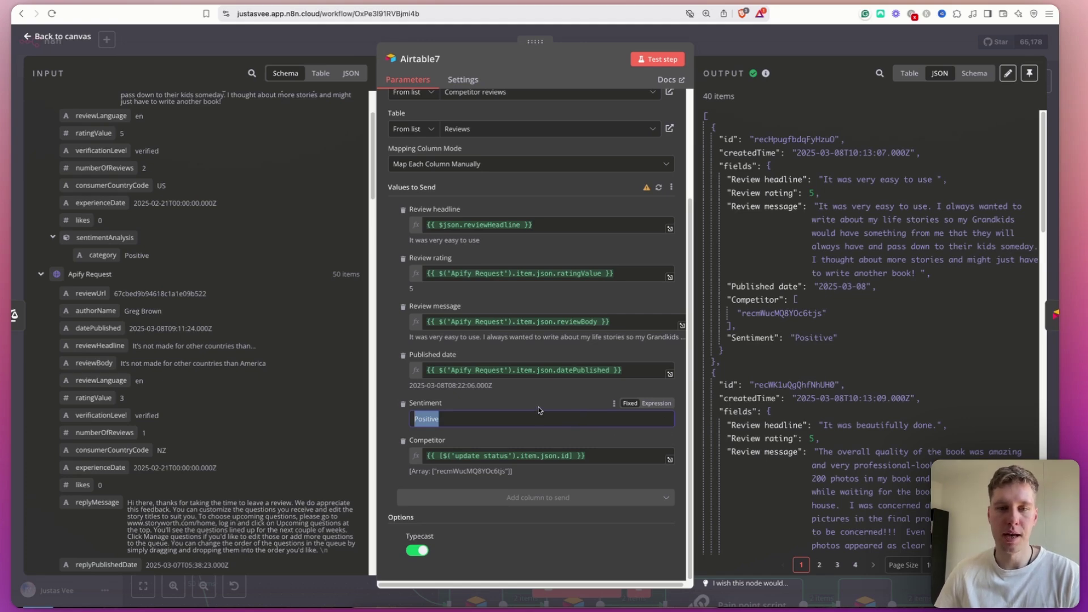
left_click(512, 436)
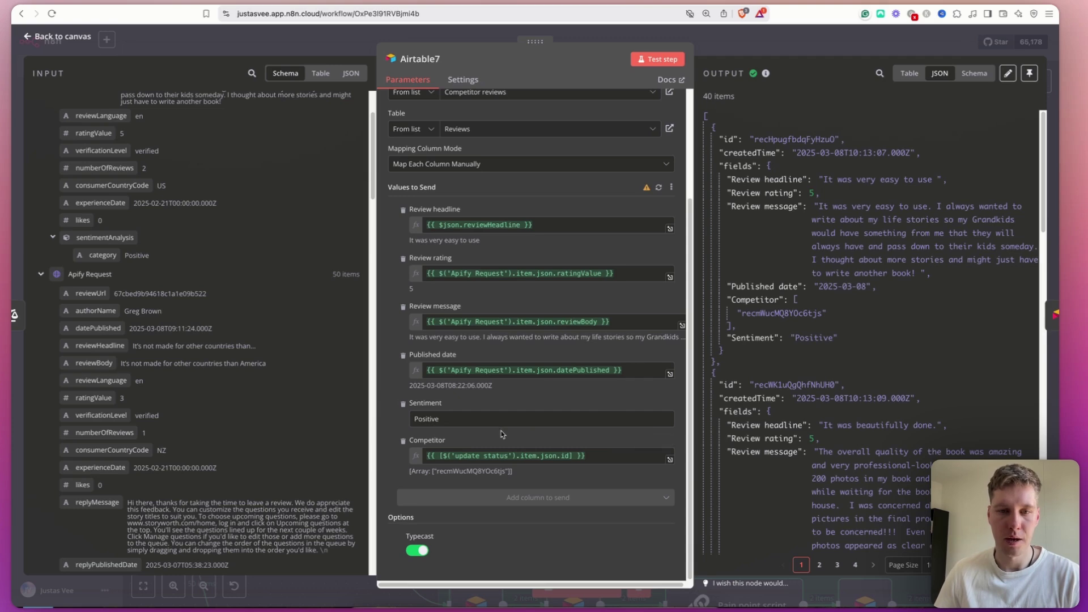
left_click_drag(506, 471, 434, 471)
left_click(474, 433)
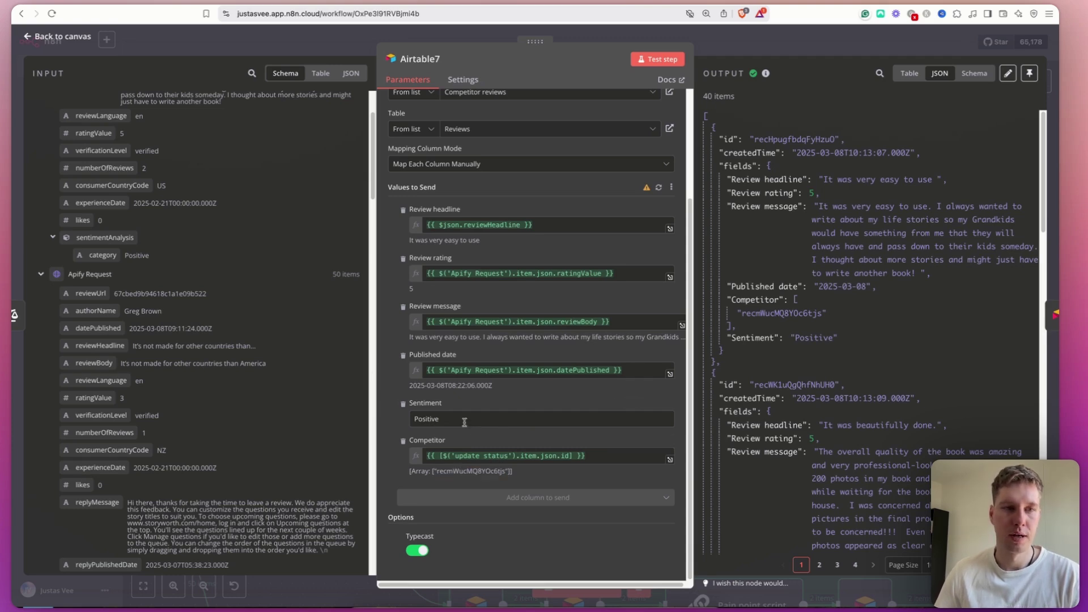
Collapse the Sentiment Analysis, Apify Request, add research and Research competitor business input data to reach the update status fields.
scroll(50, 140, "up", 3)
left_click(42, 99)
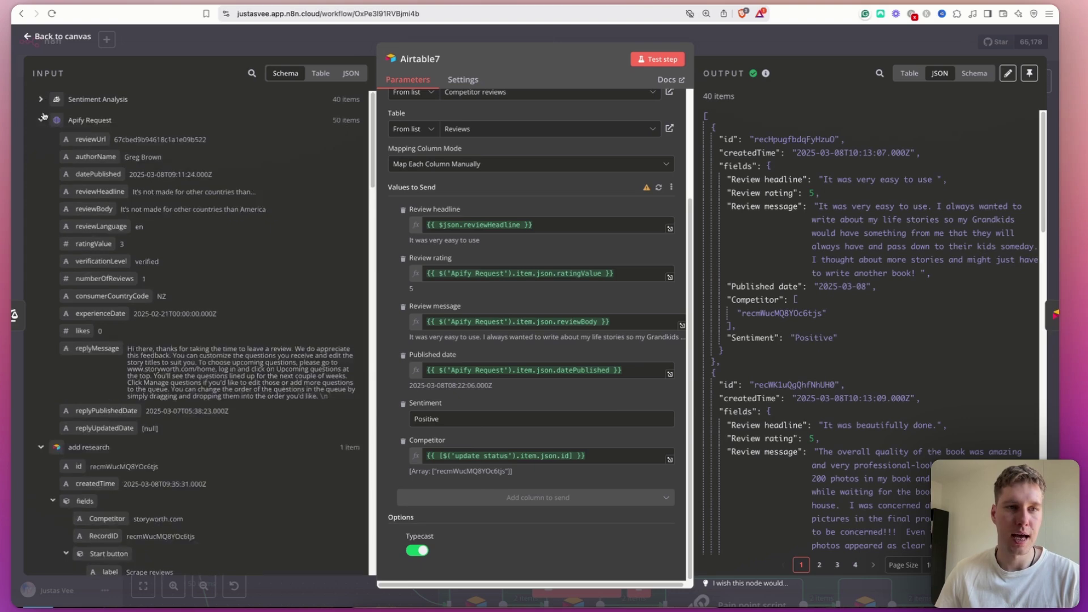
left_click(41, 120)
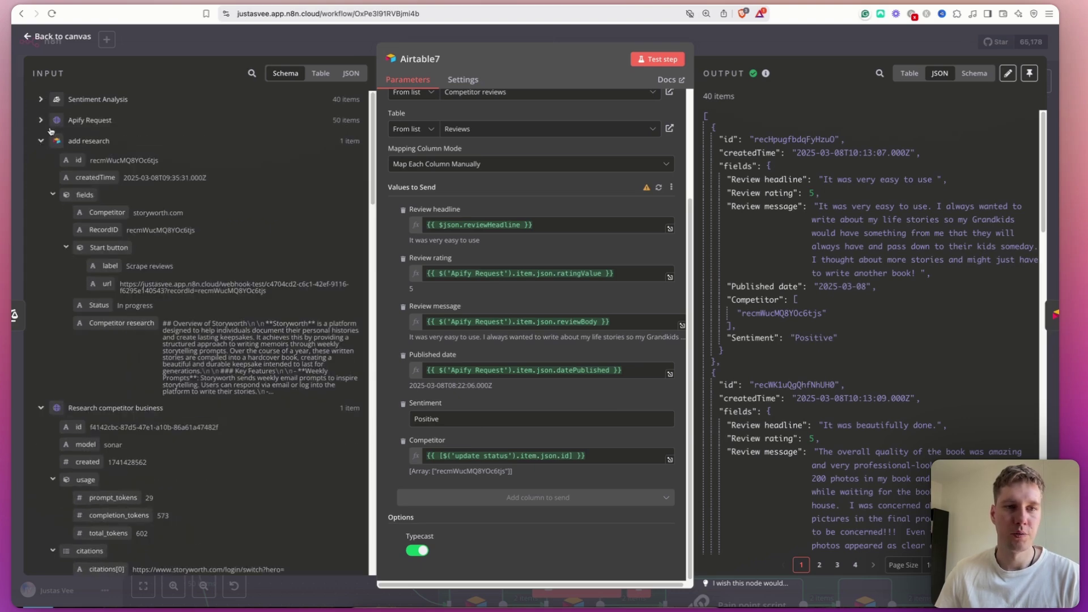
left_click(42, 141)
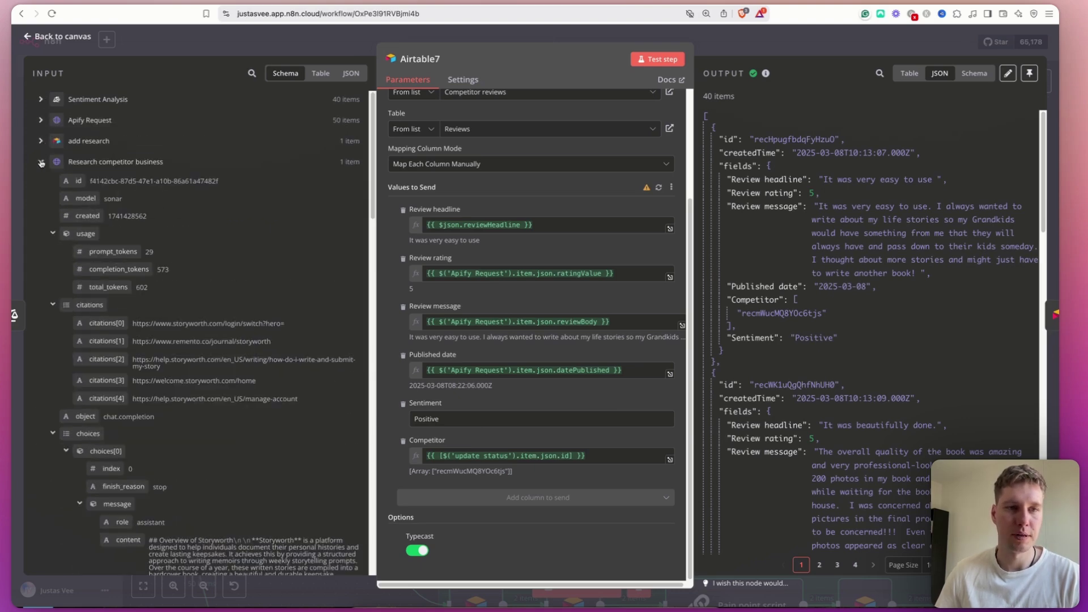
left_click(41, 163)
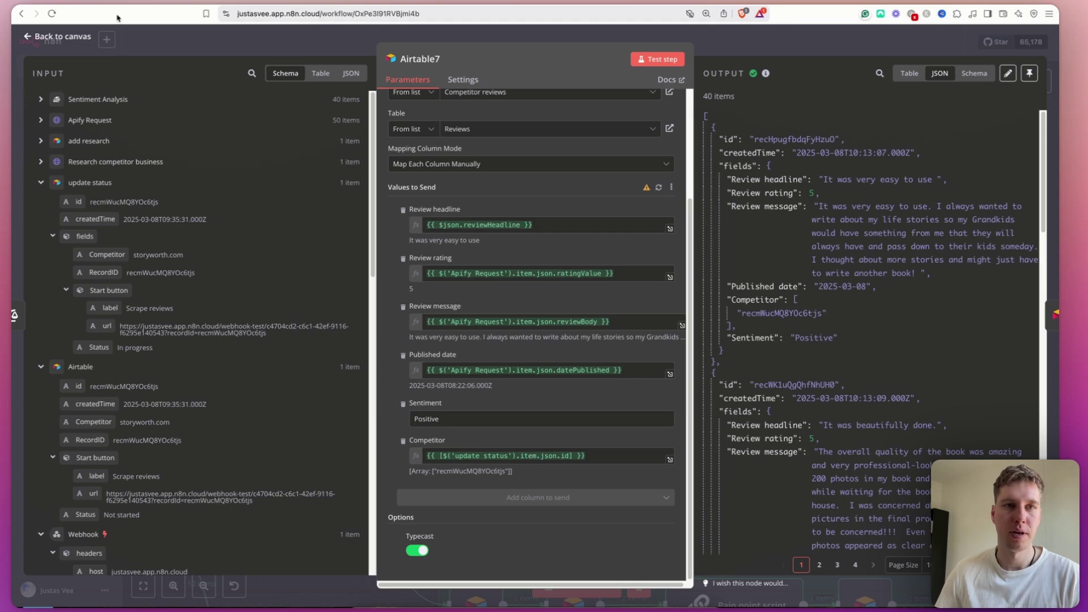
View the storyworth.com record in Airtable's Competitors table, and return to n8n to inspect the Competitor expression in Airtable7.
key("ctrl+Tab")
left_click(43, 66)
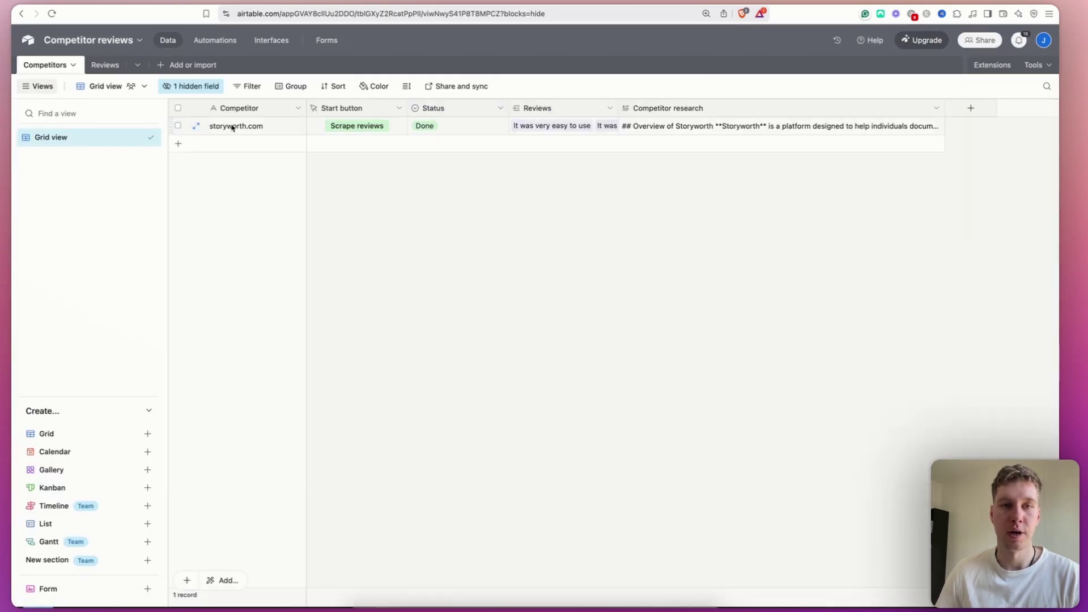
key("ctrl+shift+Tab")
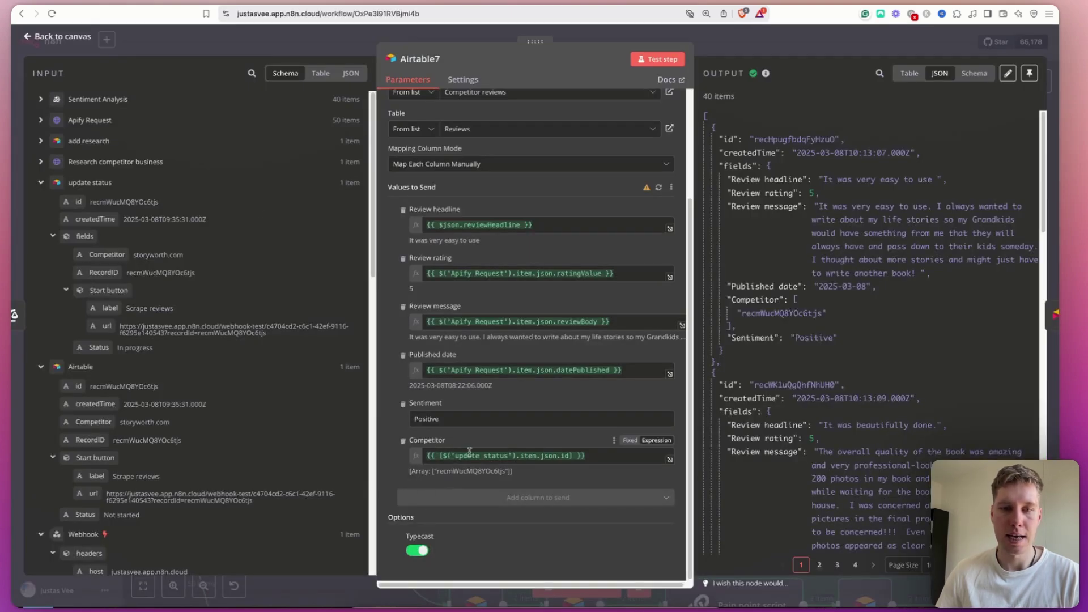
left_click(444, 457)
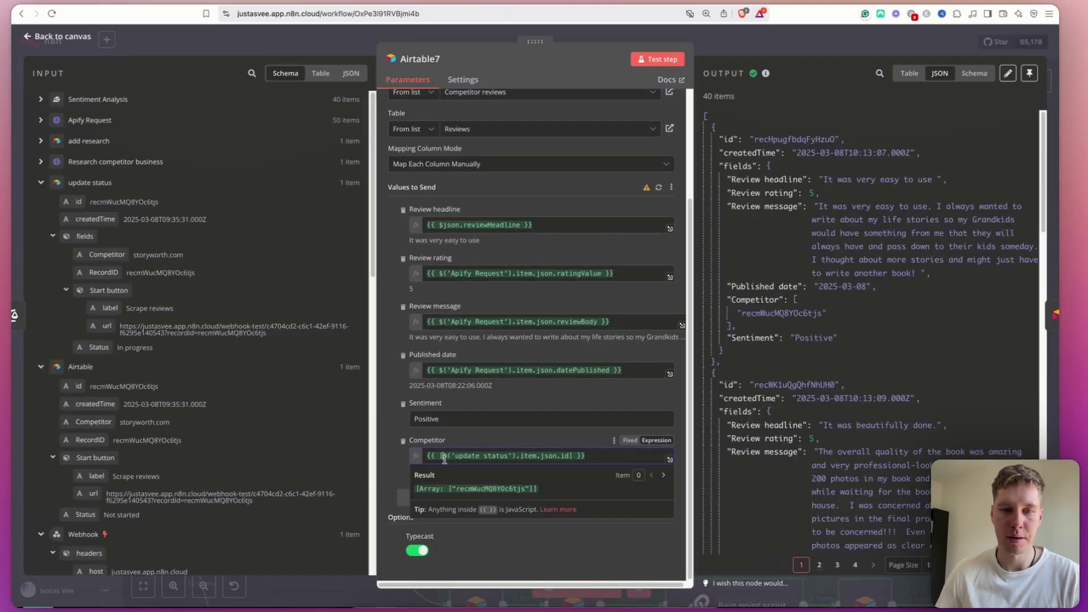
left_click(569, 457)
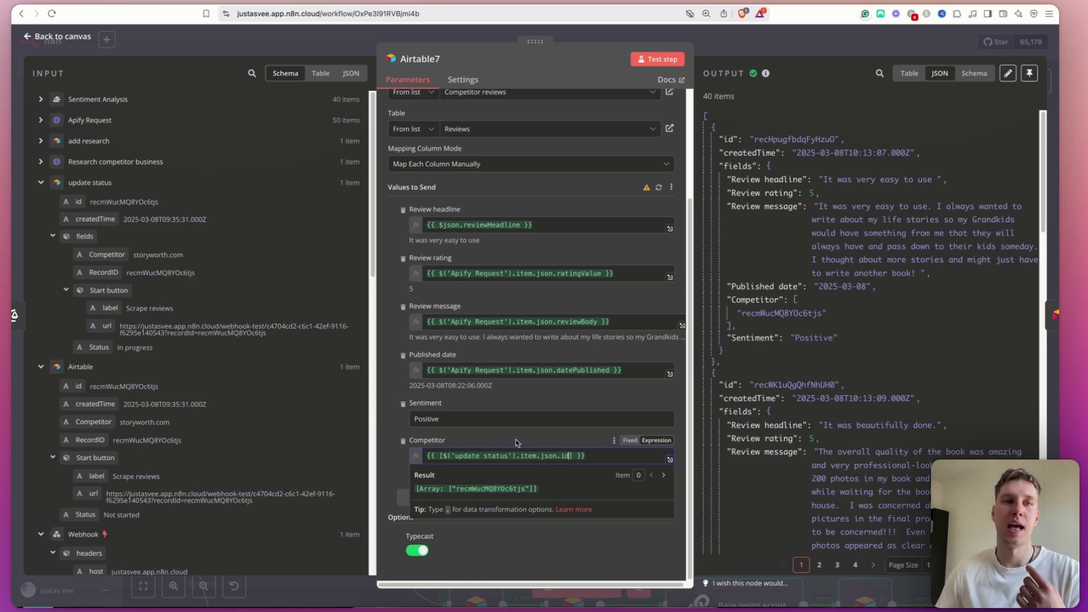
Switch to Airtable, expand the Reviews field of the storyworth.com record and browse its linked reviews.
key("ctrl+Tab")
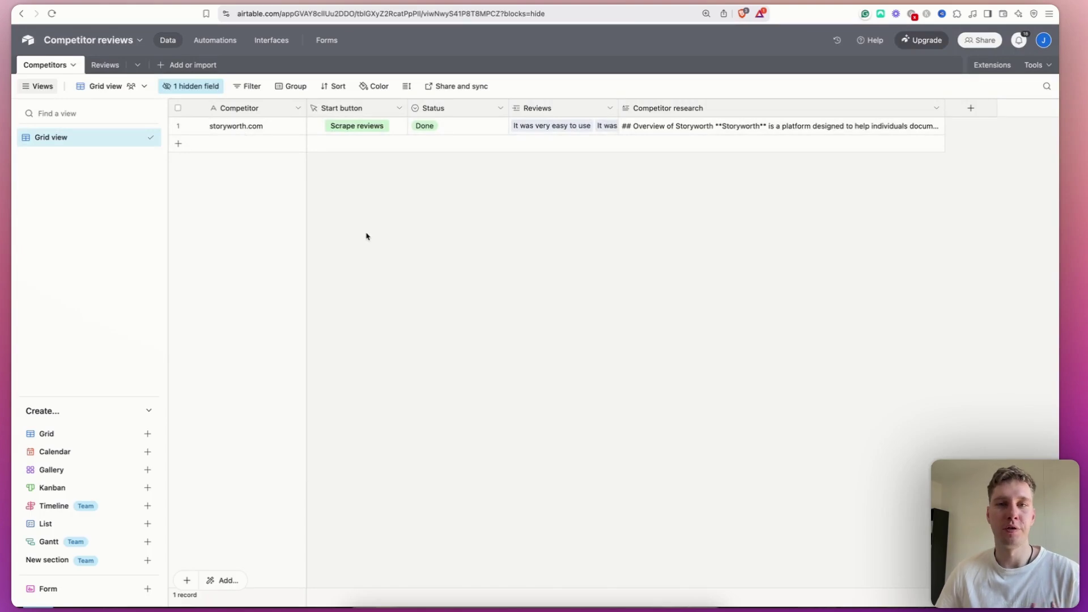
left_click(616, 129)
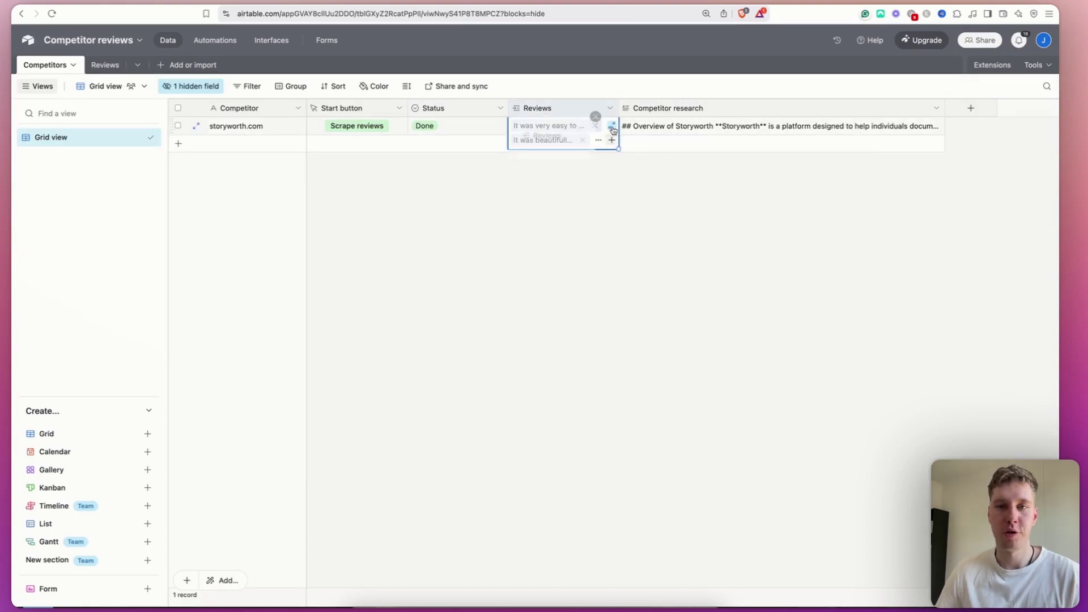
left_click(611, 132)
scroll(658, 185, "down", 10)
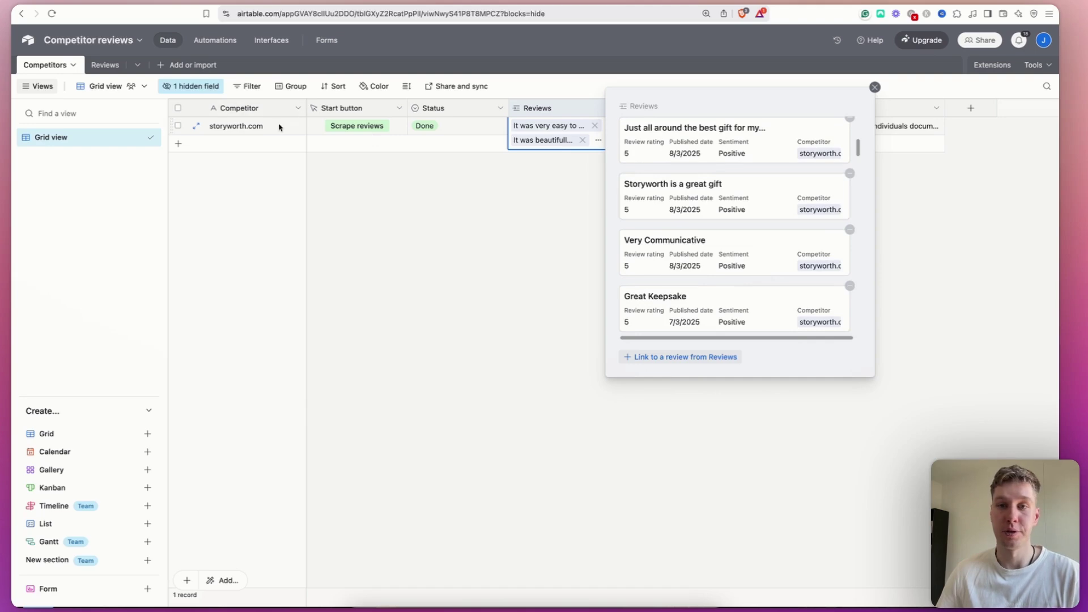
Open the Reviews table and look through the storyworth.com reviews grouped by sentiment, including their Script idea column.
left_click(107, 63)
left_click(106, 63)
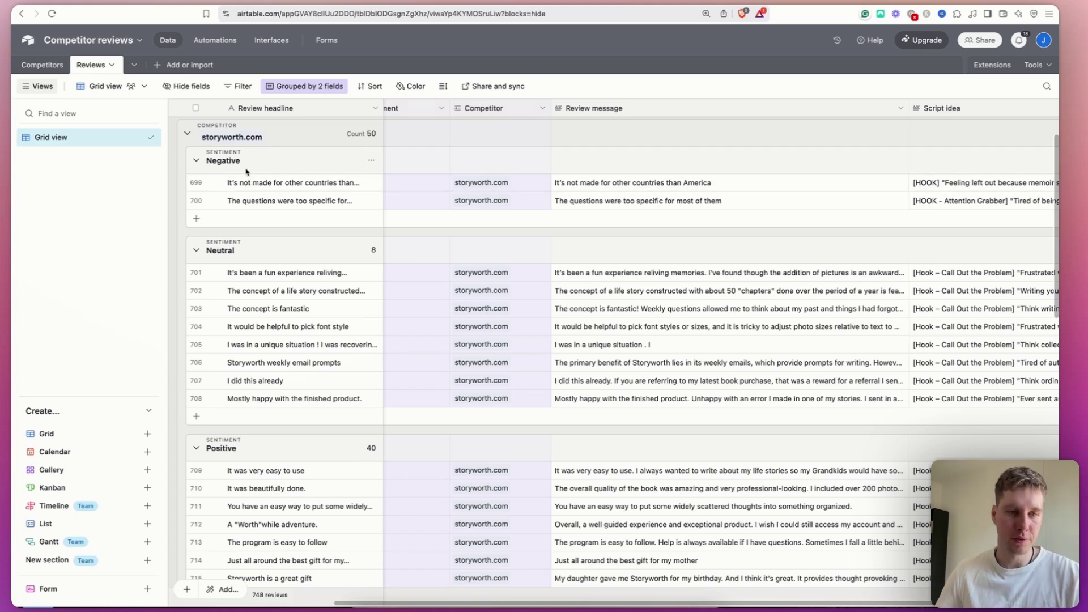
scroll(277, 289, "down", 3)
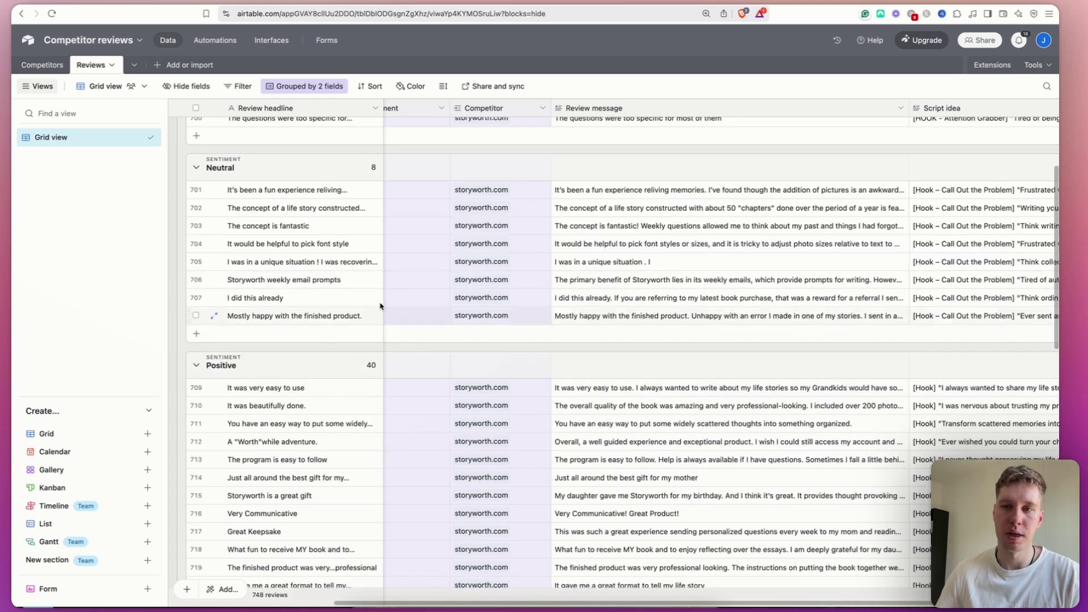
scroll(383, 289, "right", 5)
scroll(567, 272, "up", 5)
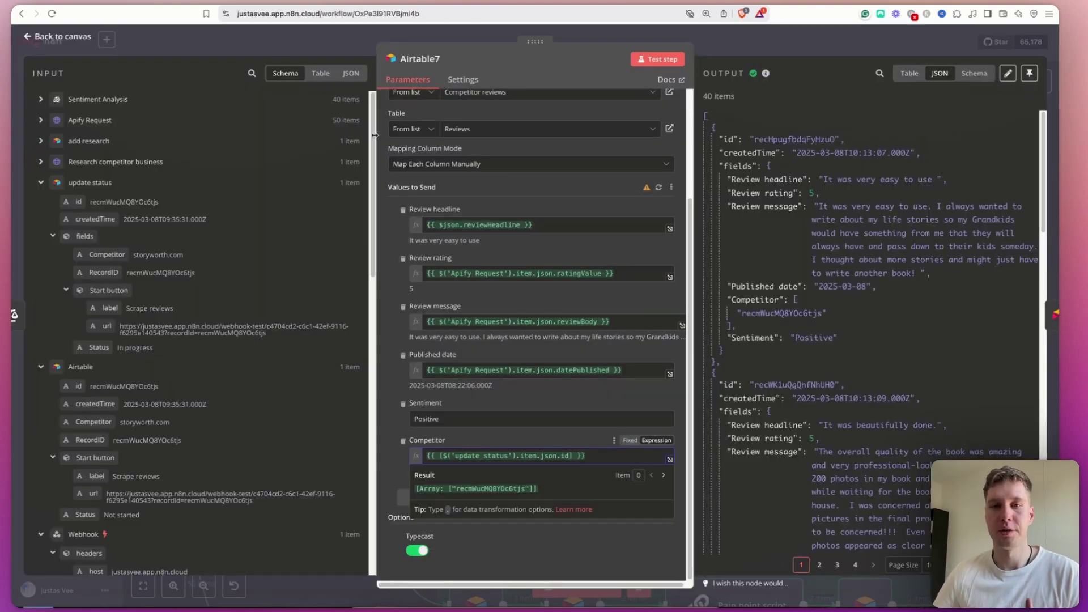
Switch back to n8n, leave the Competitor expression and close the Airtable7 node.
left_click(572, 403)
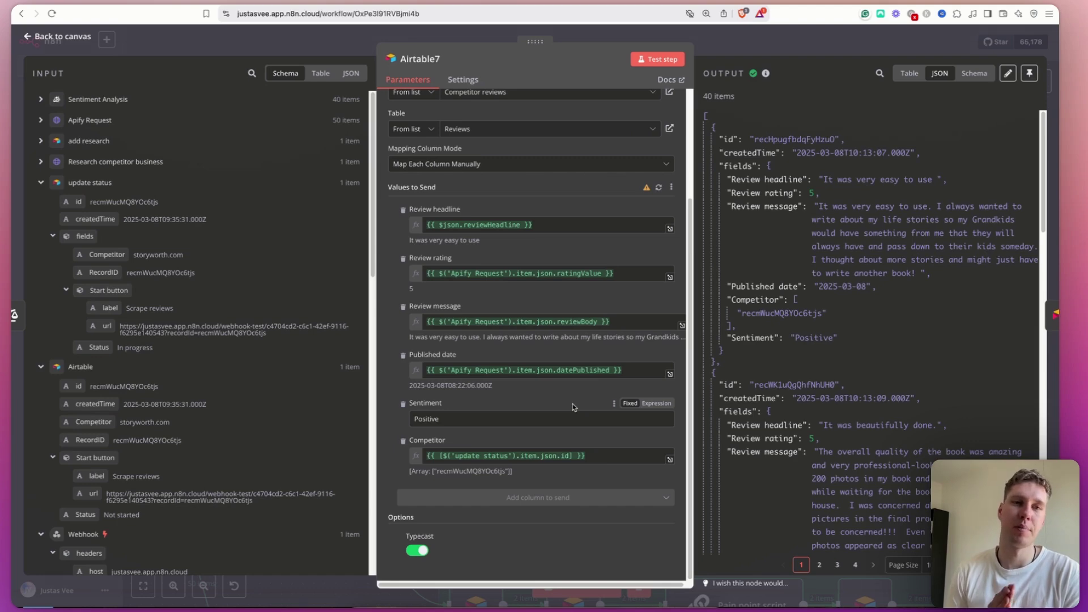
mouse_move(765, 73)
left_click(784, 43)
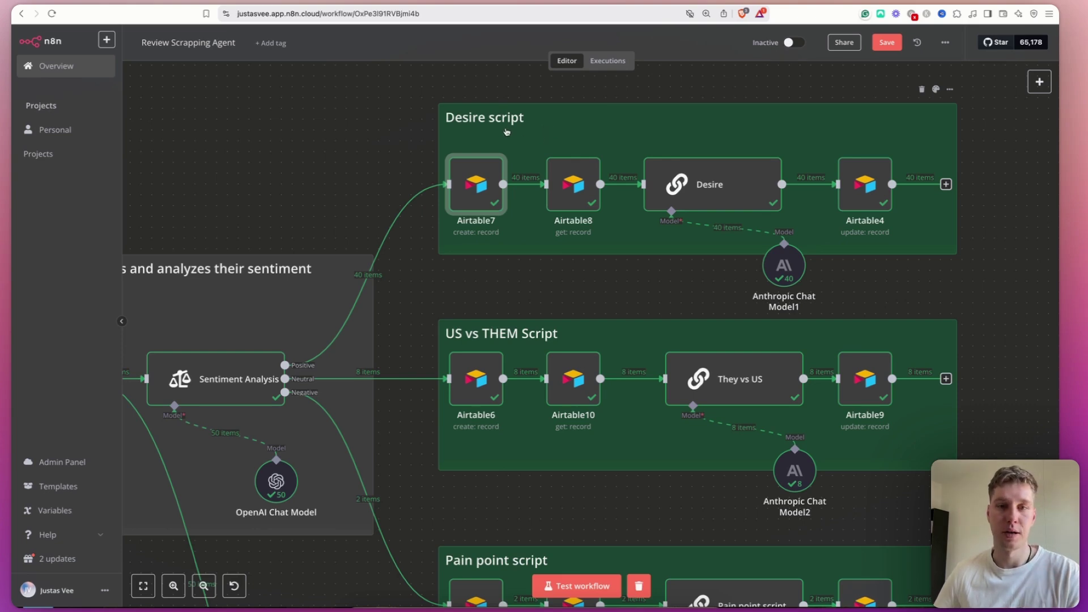
Open the Airtable8 node in the Desire script section and collapse the input data of the preceding nodes.
left_click(572, 193)
double_click(572, 193)
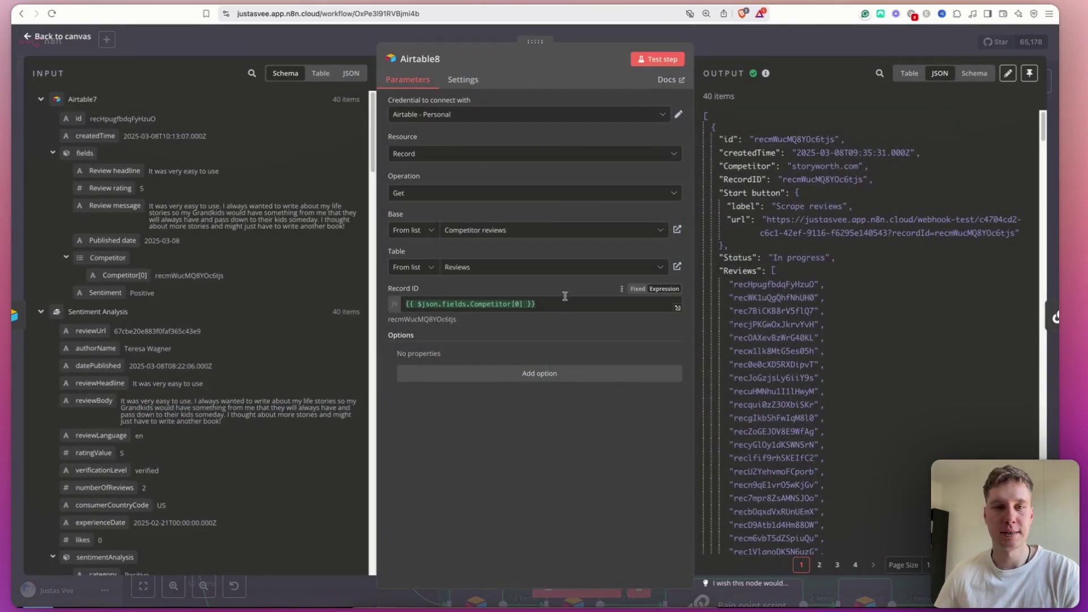
left_click(41, 99)
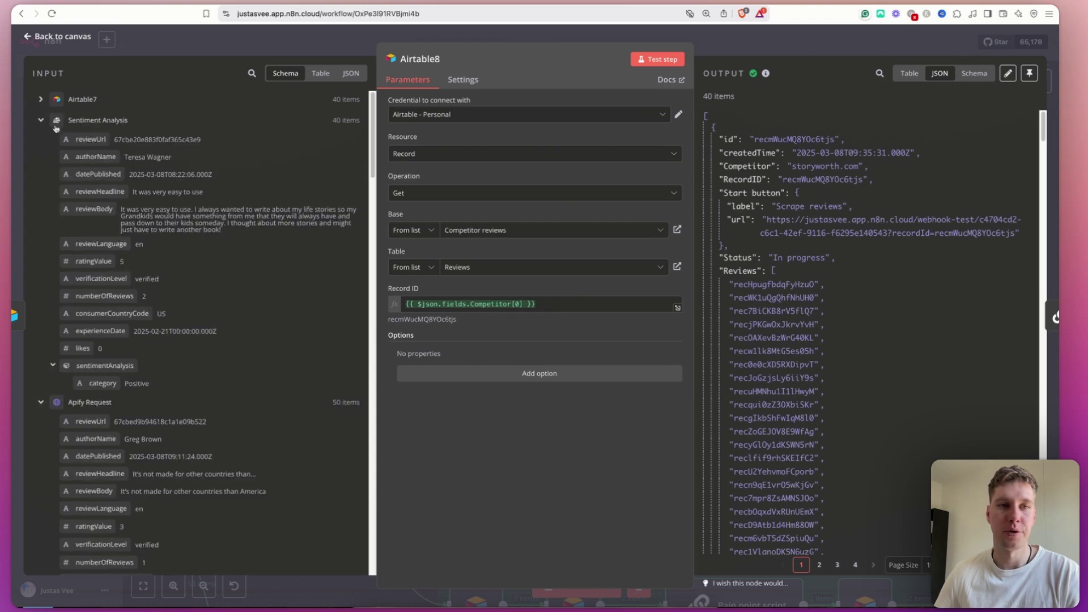
left_click(40, 120)
left_click(40, 140)
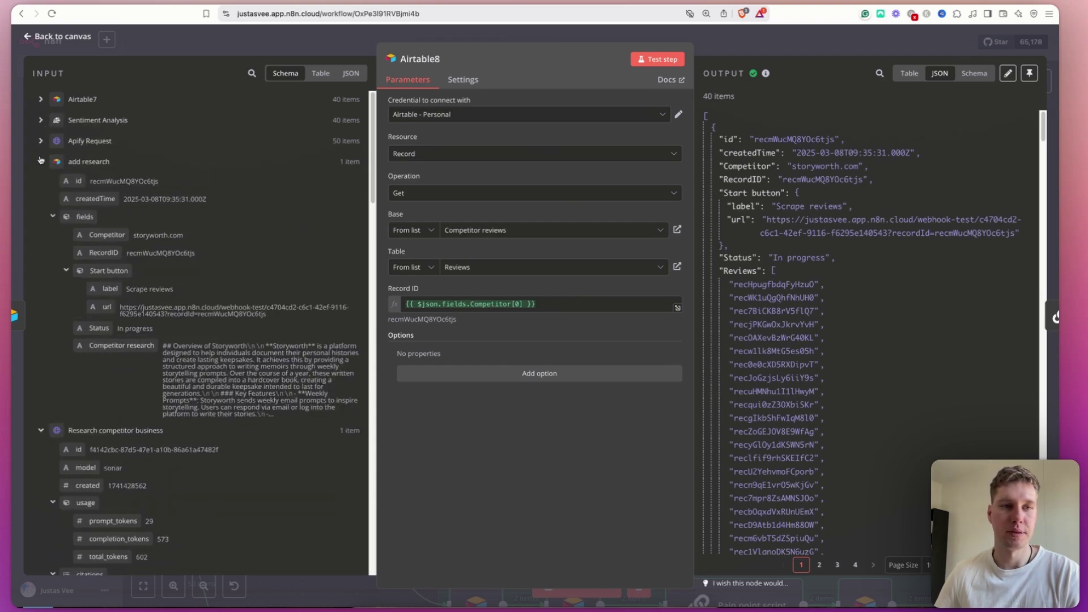
left_click(40, 162)
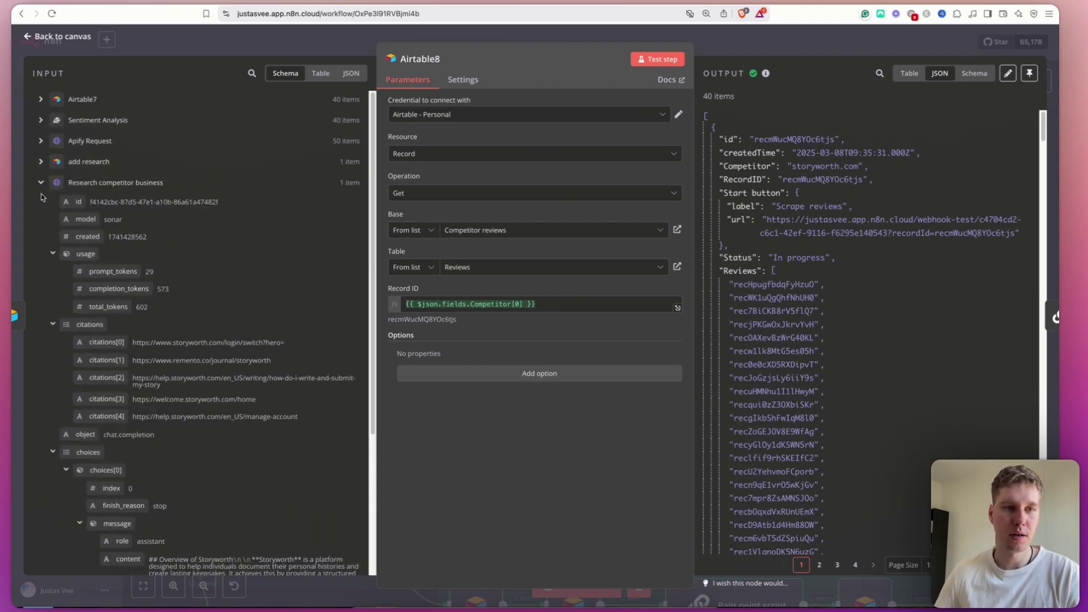
left_click(42, 183)
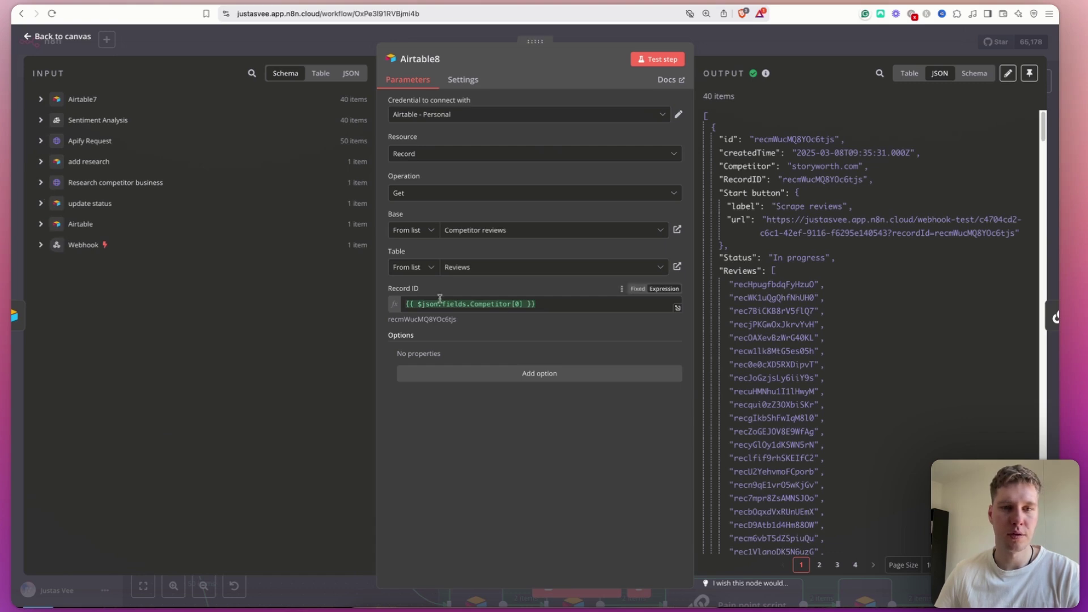
Expand the Airtable7 input data and compare its Competitor[0] value with the Record ID expression of Airtable8.
left_click(554, 306)
left_click(41, 99)
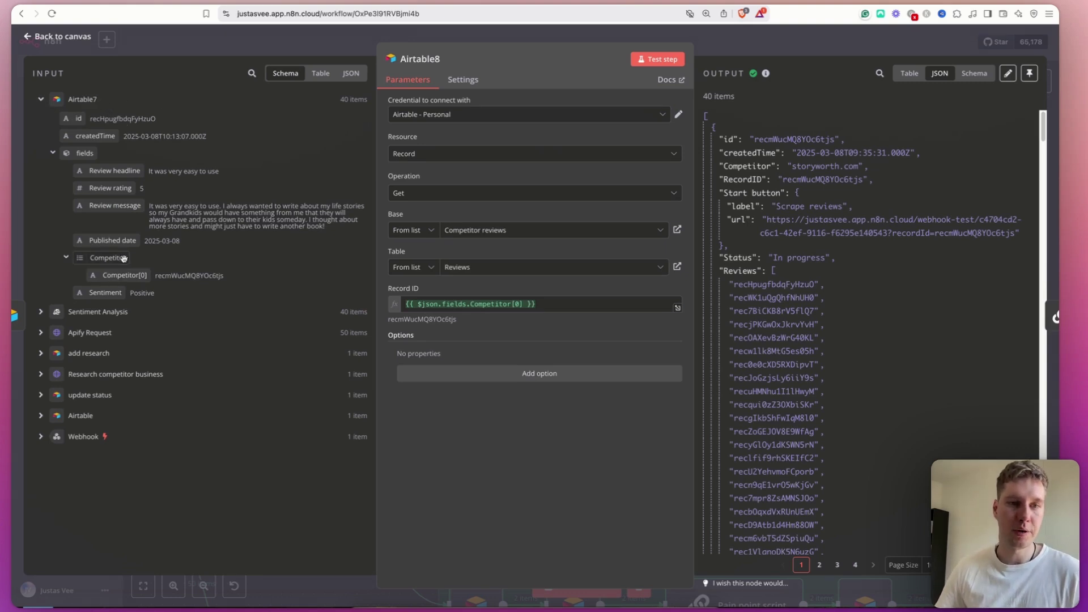
left_click_drag(154, 276, 223, 278)
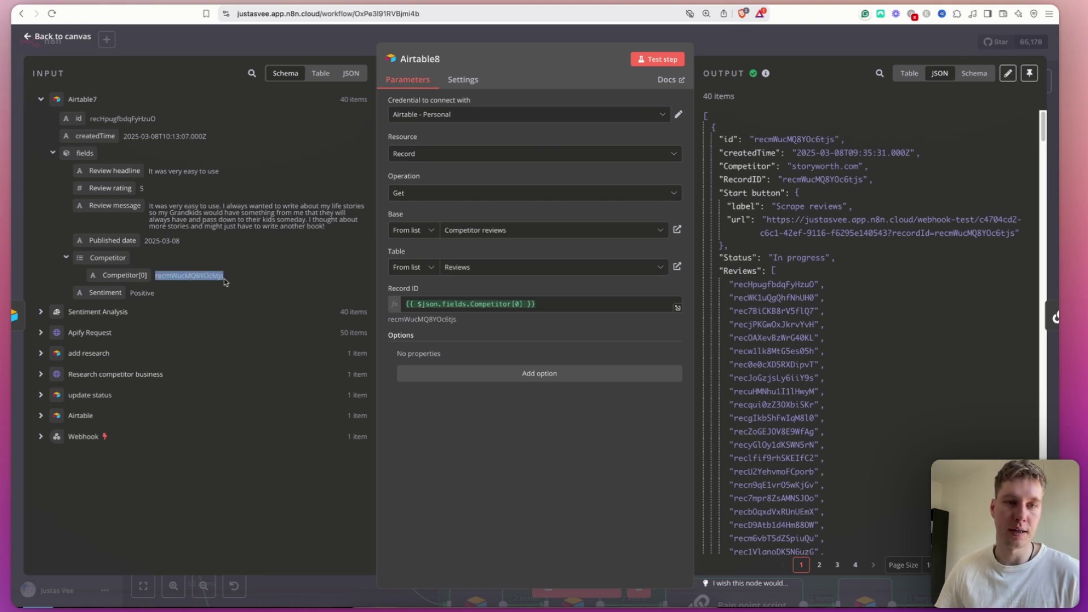
left_click_drag(173, 284, 209, 283)
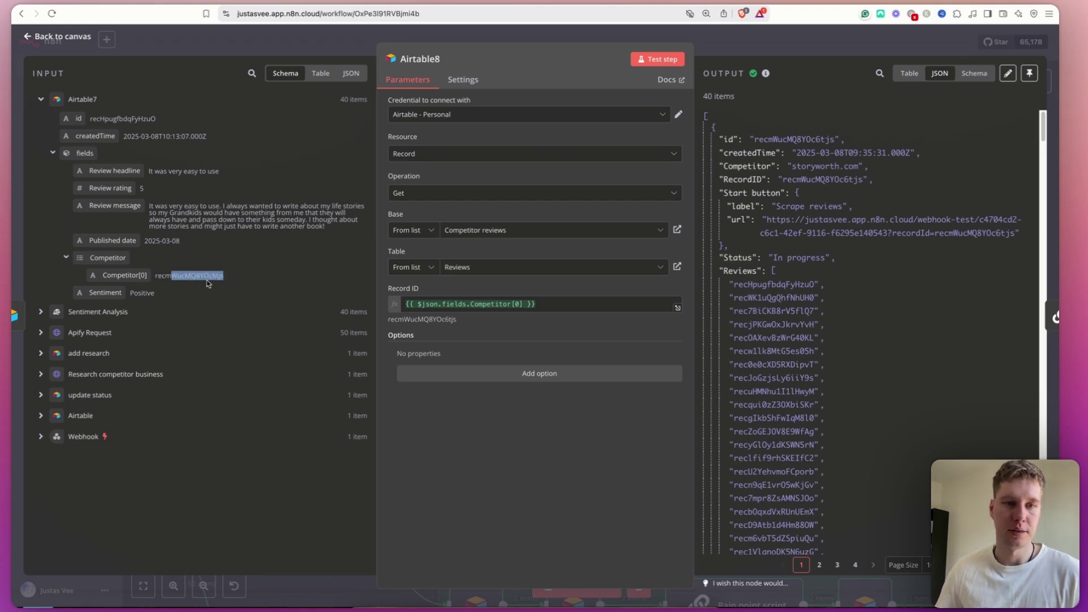
left_click(451, 292)
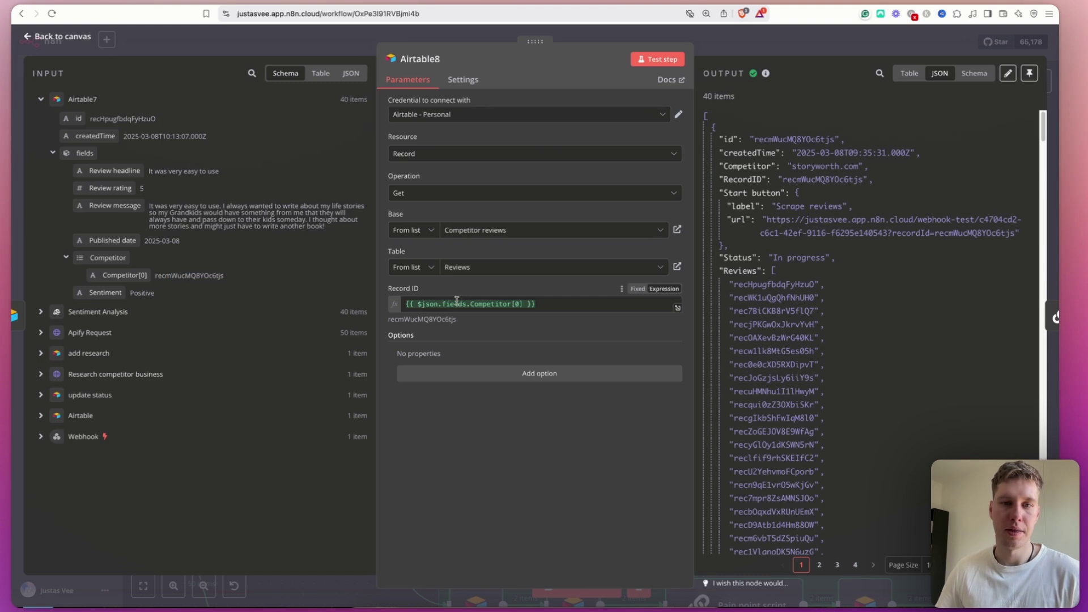
left_click_drag(565, 305, 402, 302)
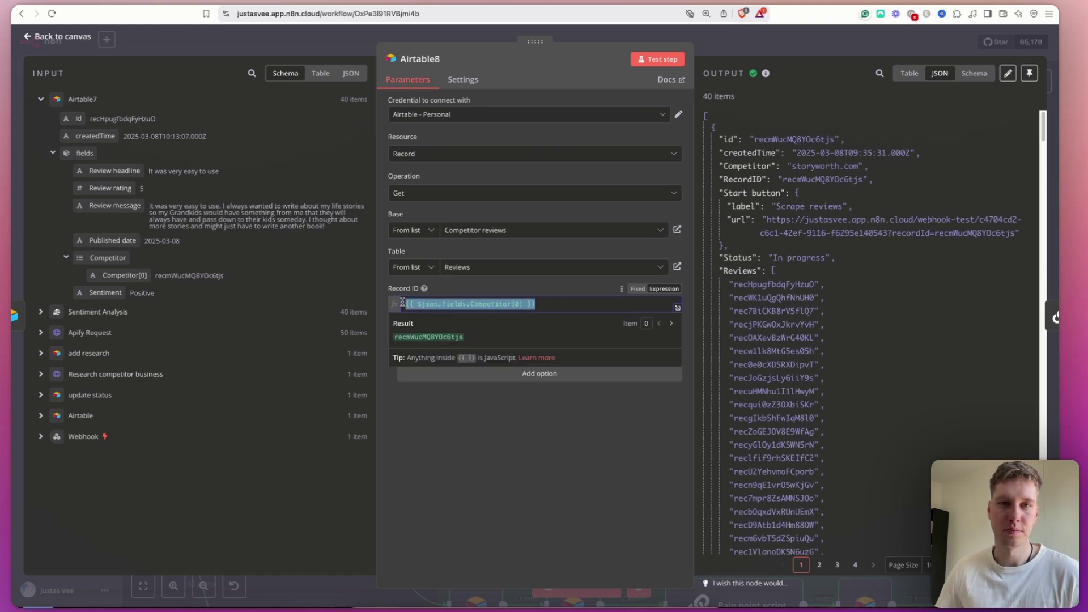
left_click(506, 292)
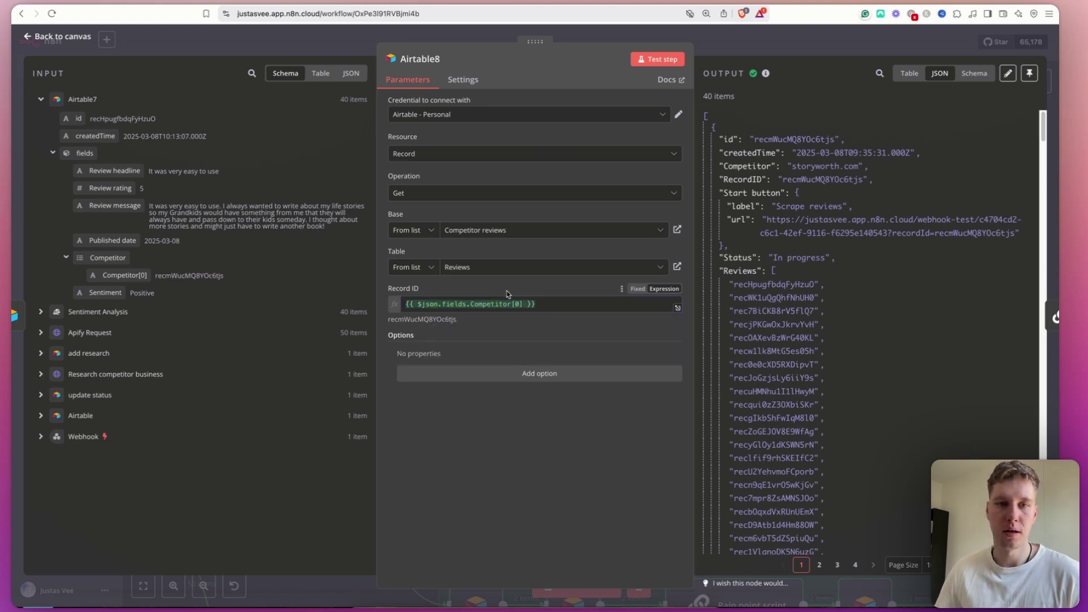
Check the resolved value under Airtable8's Record ID expression, then close the node.
left_click_drag(457, 319, 390, 319)
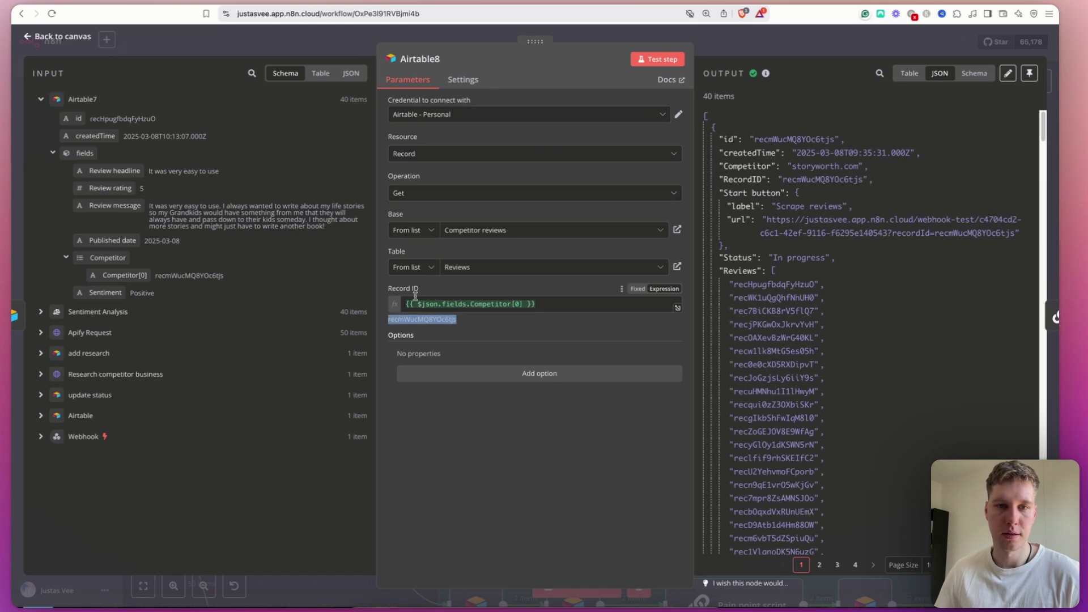
left_click(445, 287)
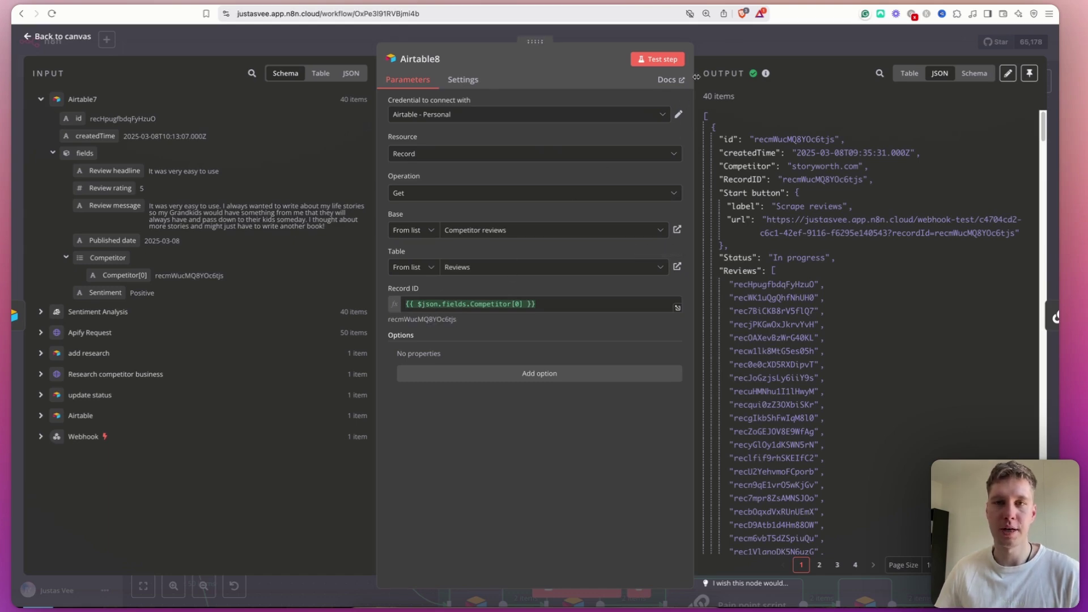
key("Escape")
scroll(597, 107, "right", 5)
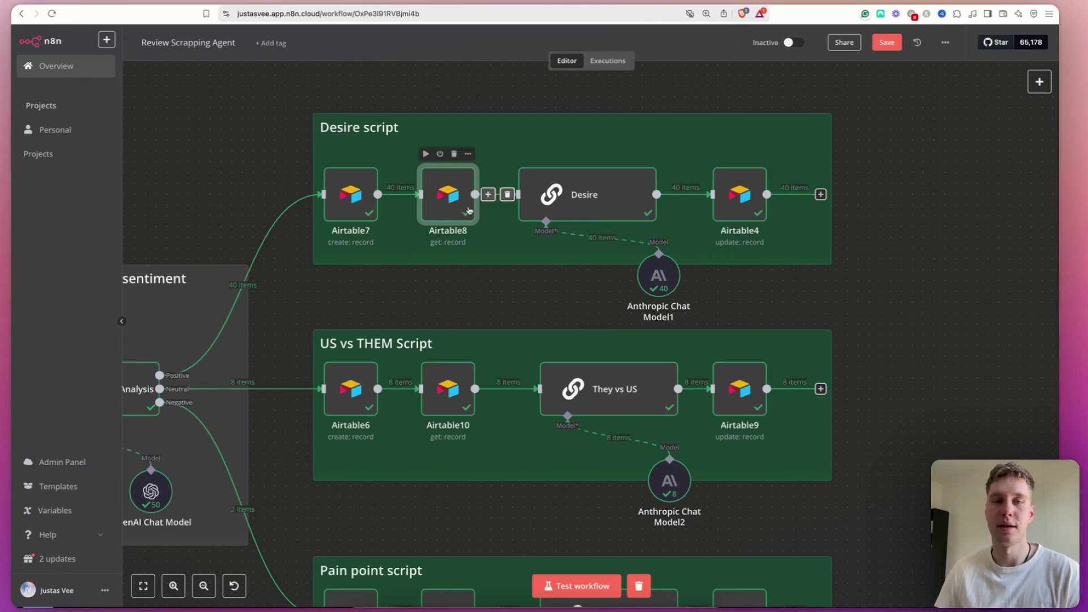
Open the Desire node, expand its System message and read the opening instruction with the $json.Competitor expression.
double_click(560, 202)
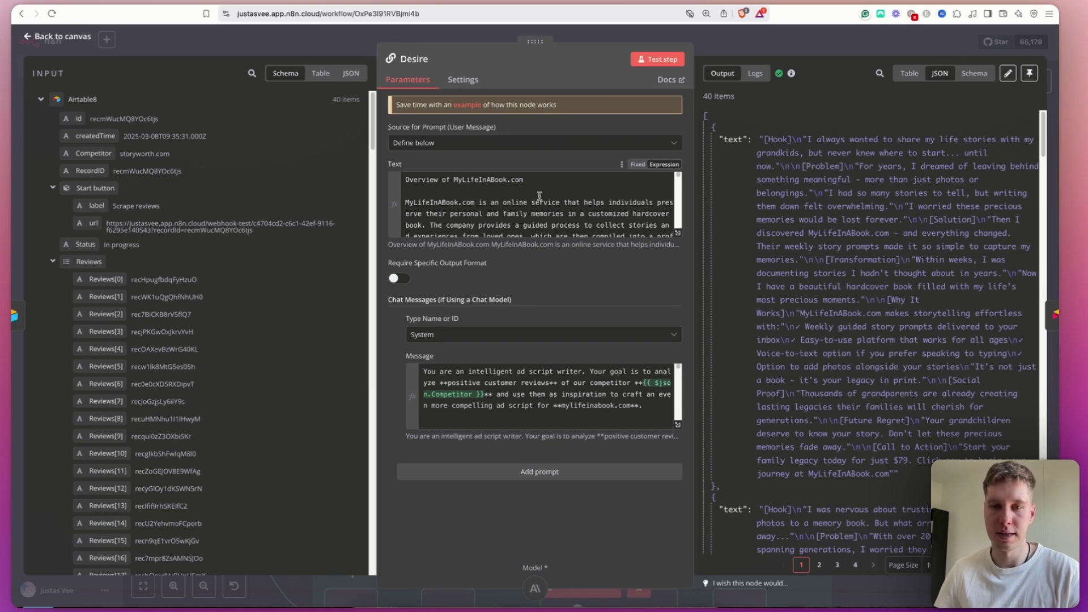
left_click(677, 425)
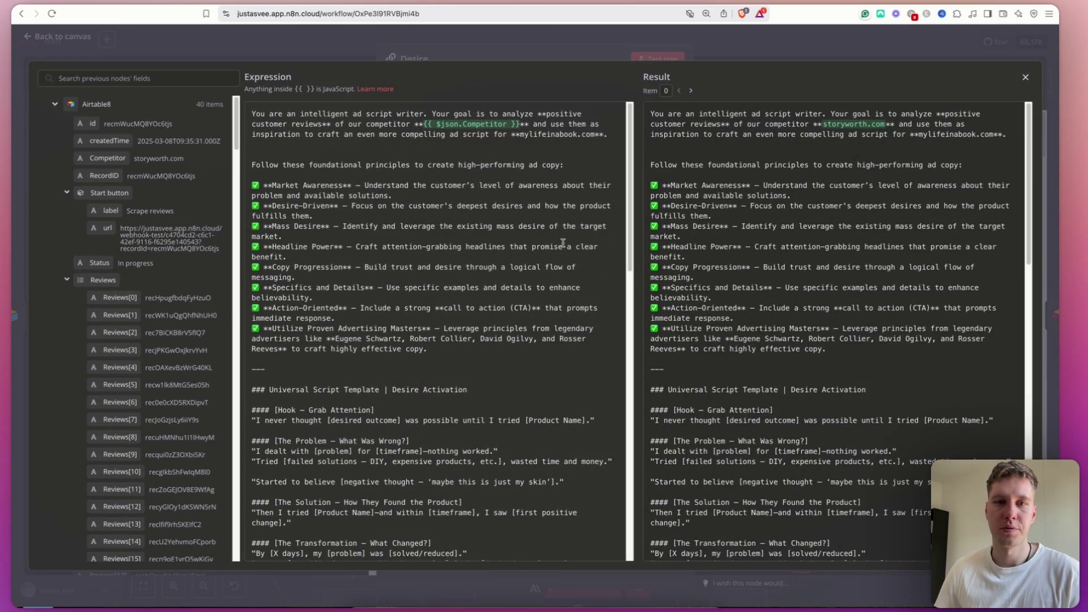
left_click_drag(423, 124, 517, 124)
left_click(422, 141)
left_click_drag(260, 115, 537, 114)
left_click_drag(309, 125, 325, 129)
left_click(372, 144)
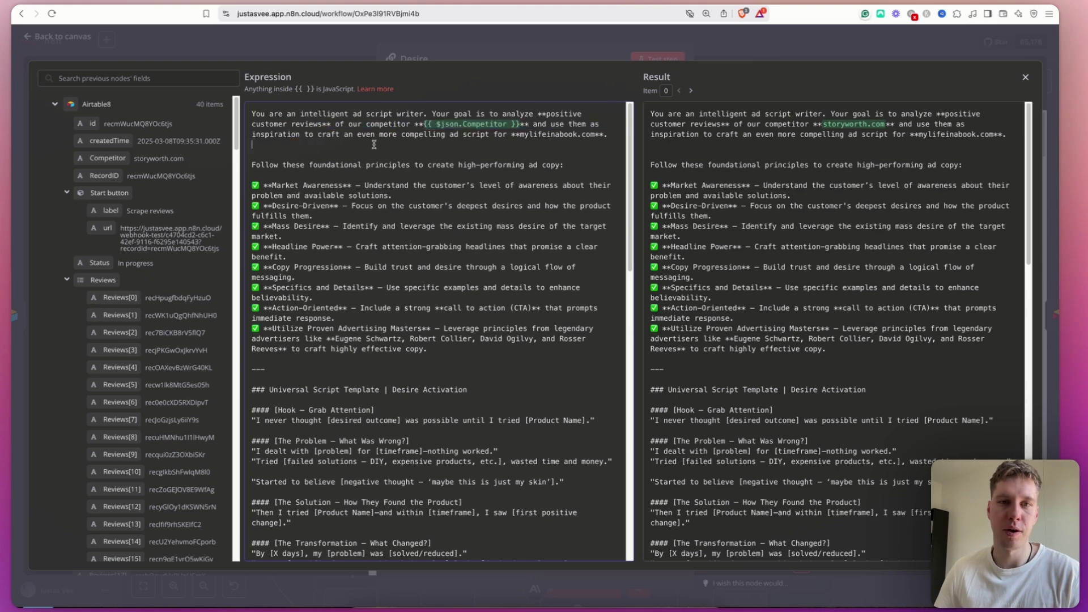
Compare the resolved instruction in the Result, skim the Desire Activation script template, and close the System message editor.
left_click_drag(831, 115, 885, 127)
left_click(885, 127)
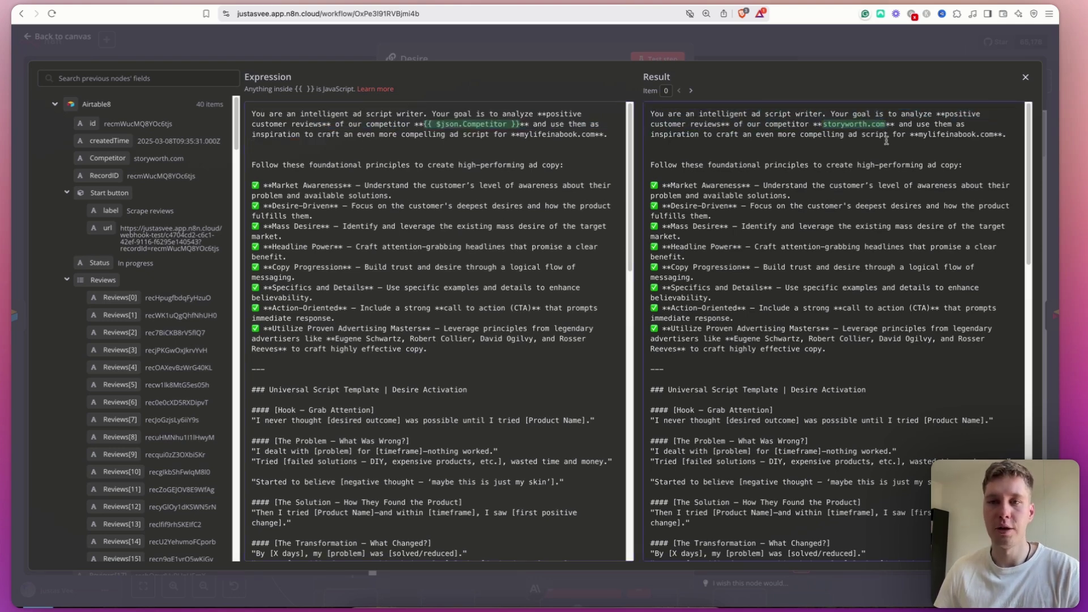
left_click_drag(707, 136, 939, 144)
left_click(939, 145)
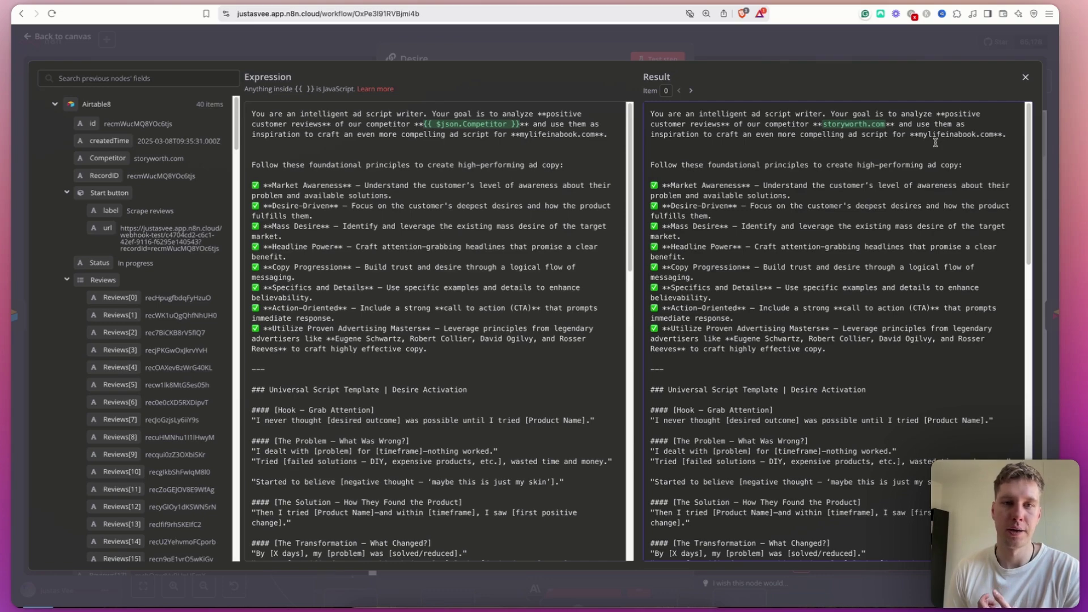
scroll(510, 290, "down", 15)
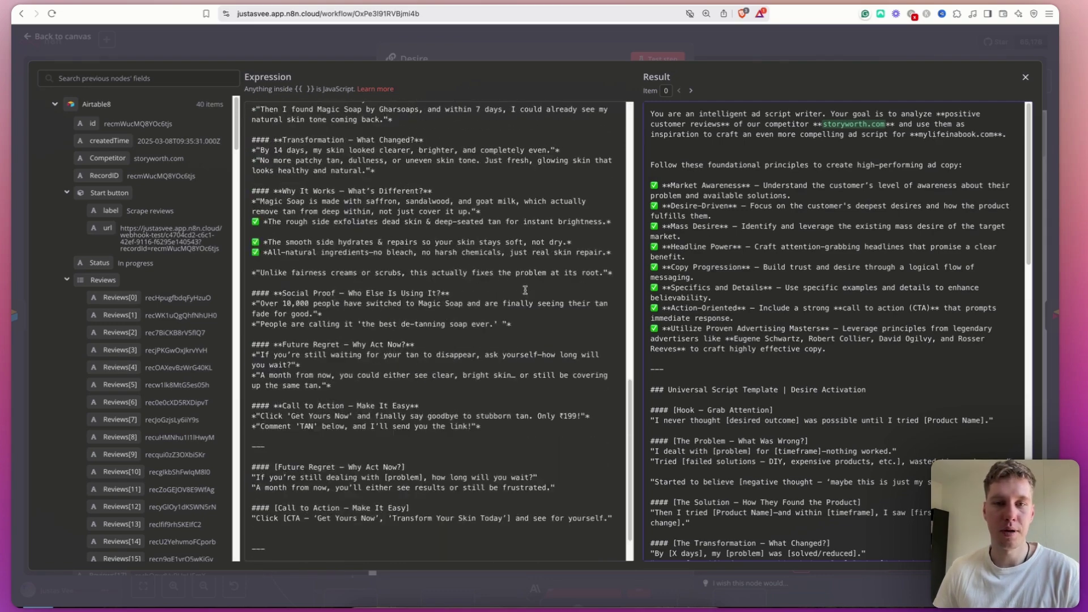
scroll(508, 290, "up", 15)
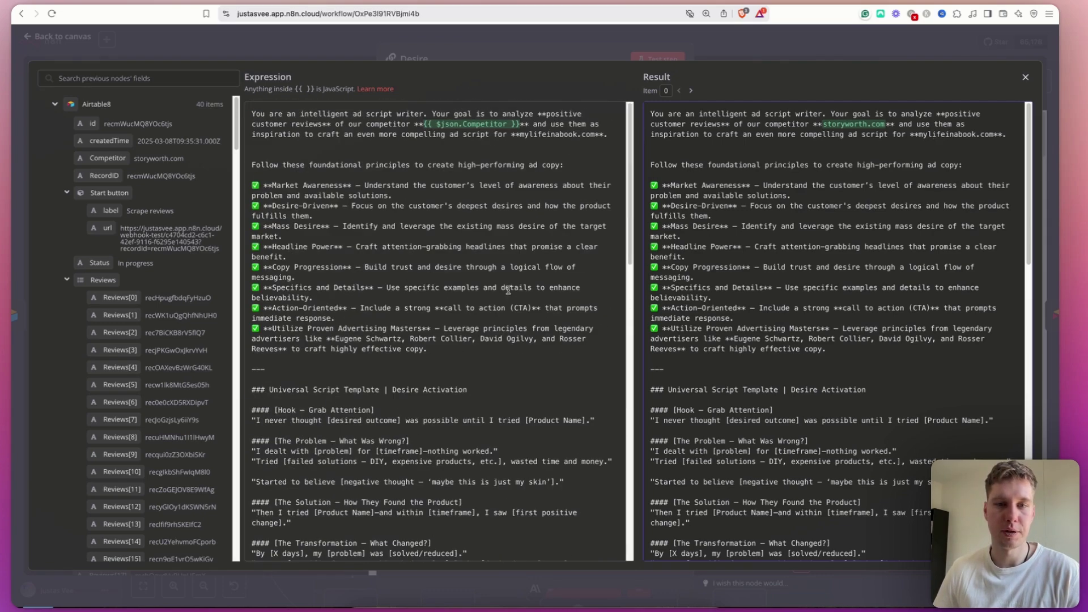
left_click(1025, 77)
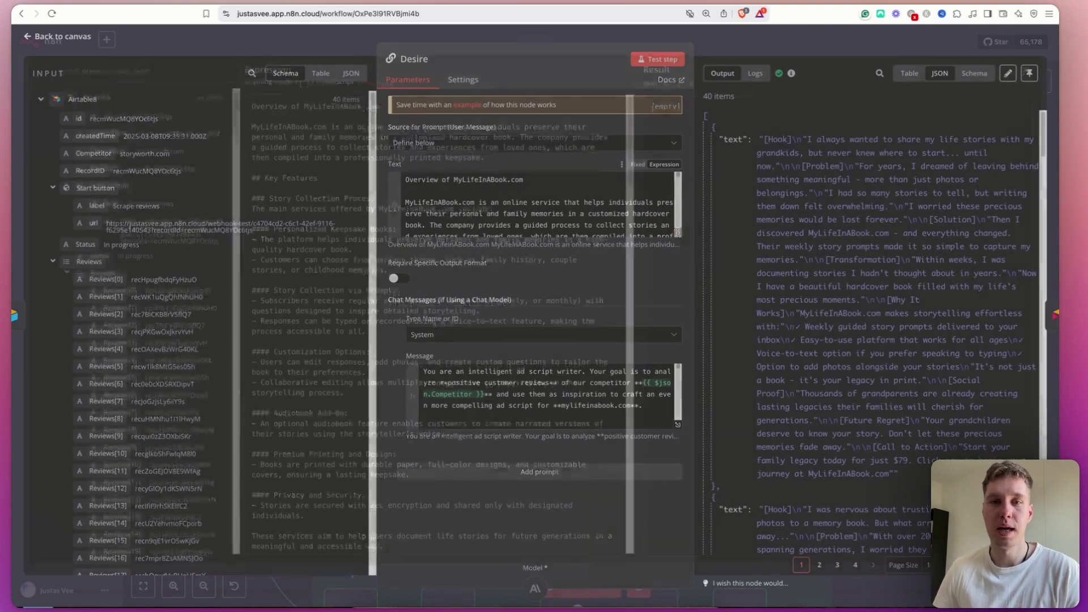
Expand the Desire node's Text prompt and examine the sentence introducing the competitor information near its end.
left_click(677, 232)
scroll(483, 233, "down", 10)
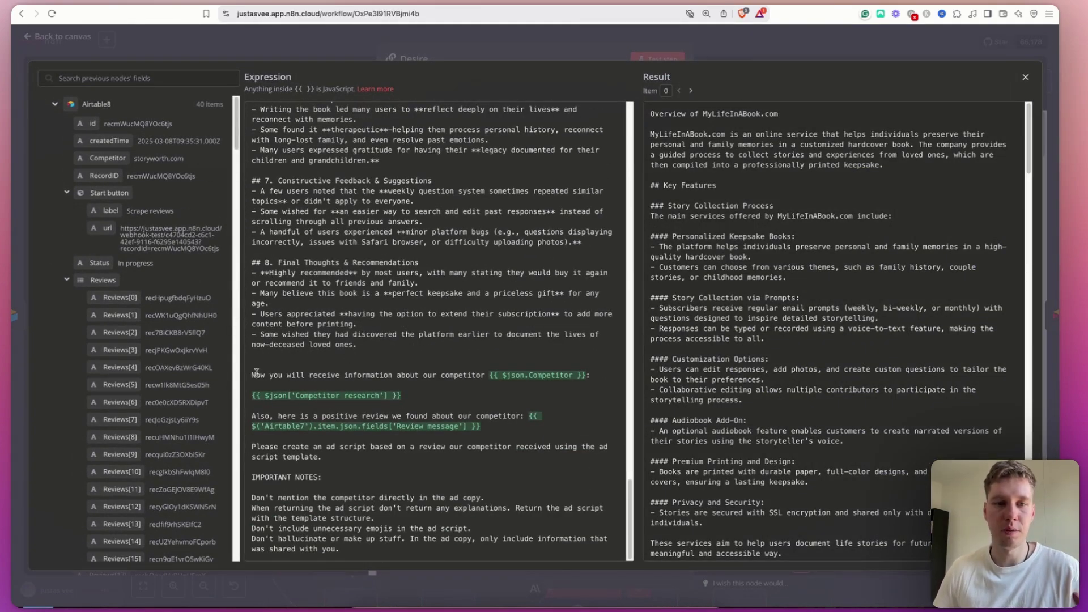
left_click_drag(256, 374, 413, 374)
left_click(278, 382)
left_click_drag(251, 375, 457, 374)
left_click(495, 375)
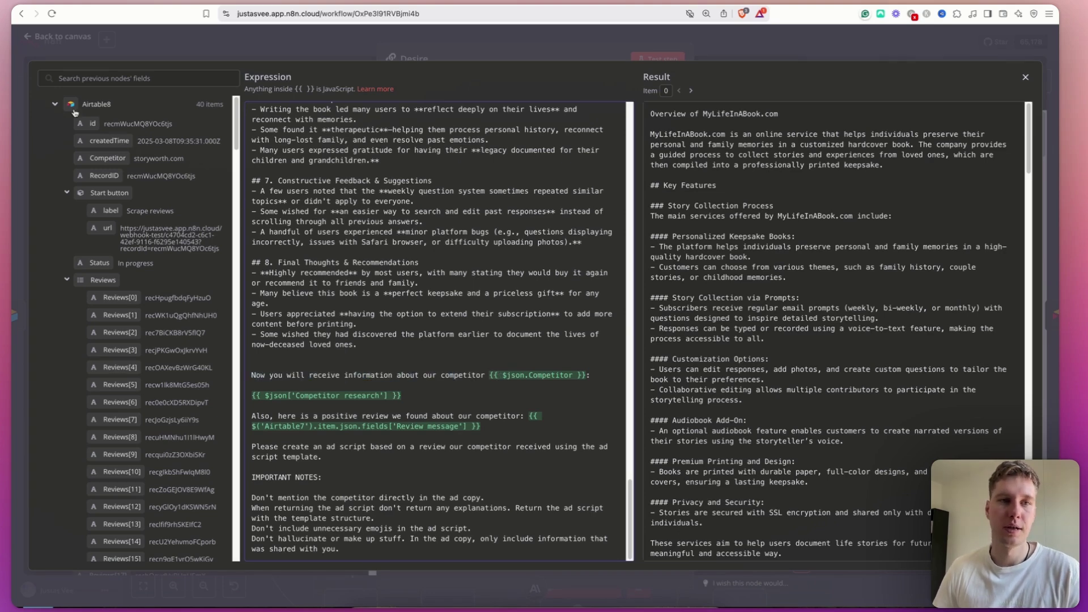
left_click(55, 105)
left_click(55, 105)
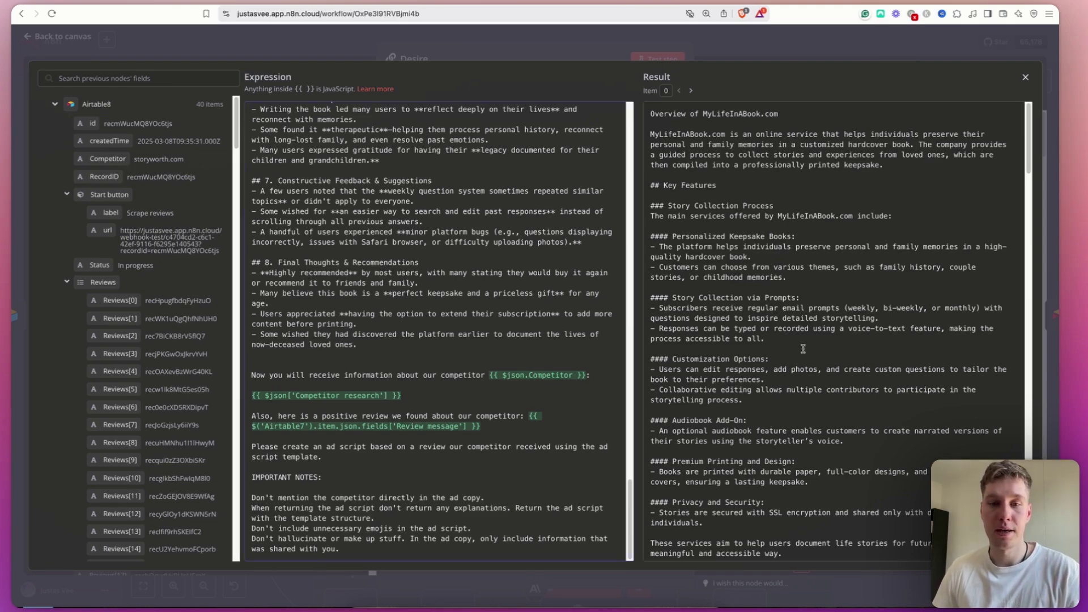
Look through the resolved Text prompt, from the MyLifeInABook.com customer review summary down to the Storyworth research.
scroll(789, 343, "down", 15)
scroll(789, 343, "down", 20)
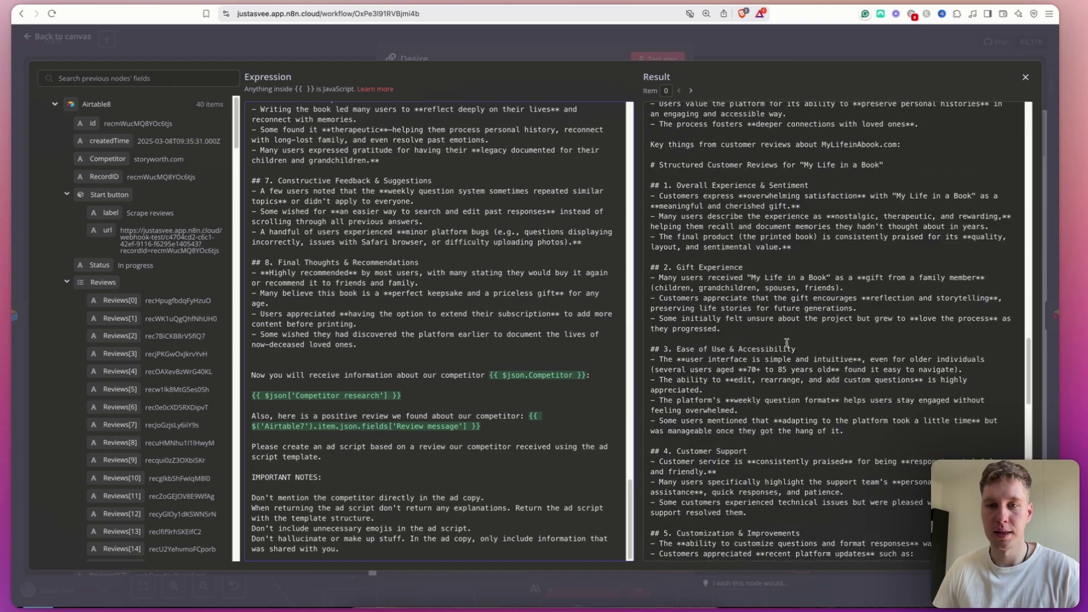
scroll(782, 341, "down", 3)
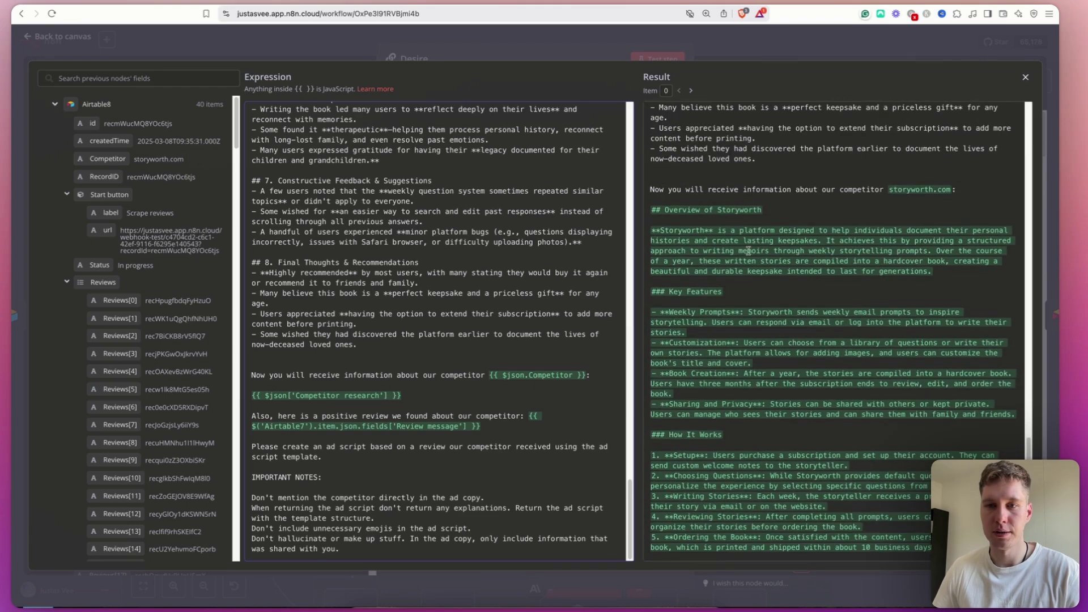
left_click_drag(651, 187, 796, 192)
scroll(651, 187, "down", 10)
left_click(796, 191)
scroll(809, 224, "up", 8)
scroll(771, 252, "up", 3)
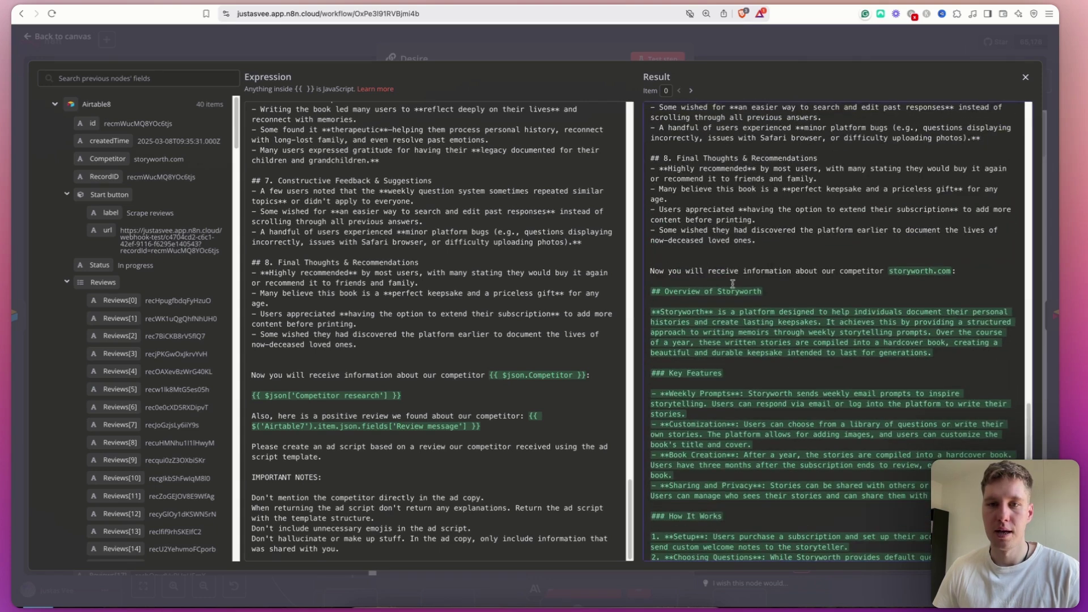
Compare the resolved competitor name and Storyworth overview with the $json['Competitor research'] expression in the Text prompt.
left_click_drag(731, 270, 885, 271)
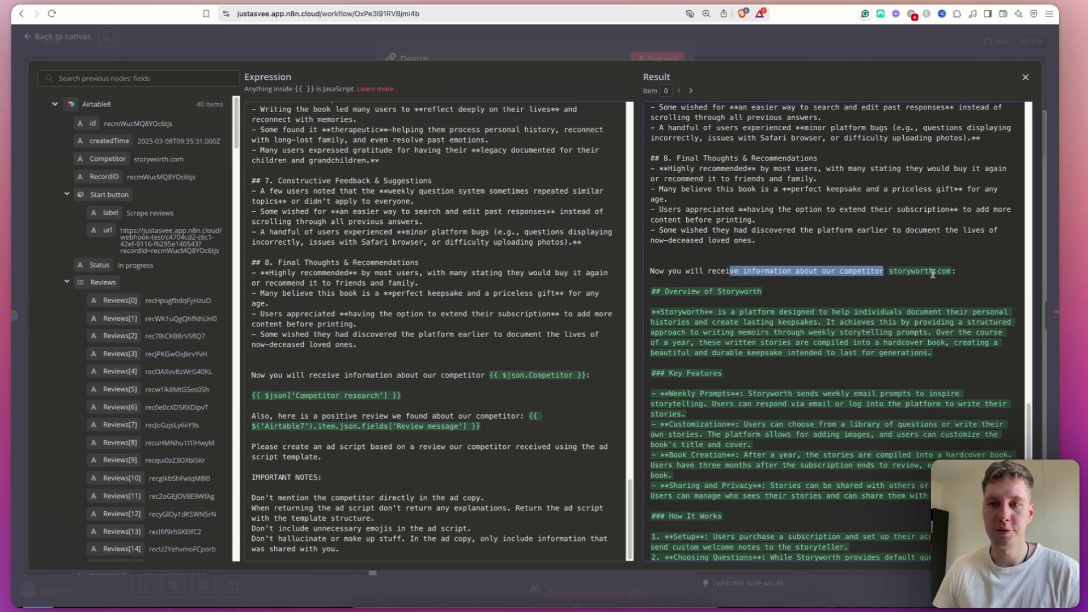
left_click(950, 275)
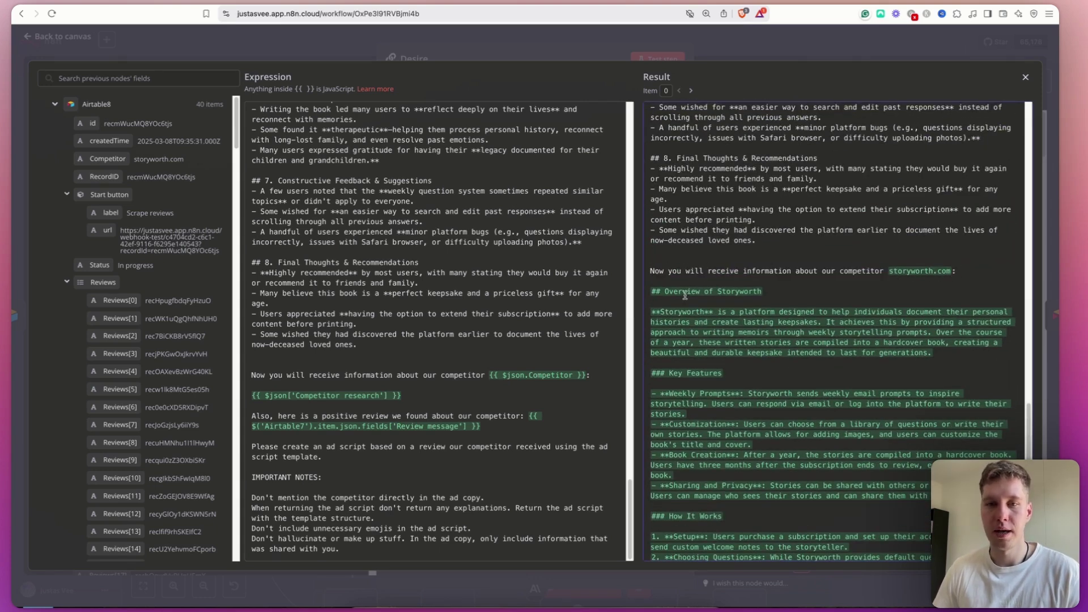
left_click_drag(651, 289, 690, 414)
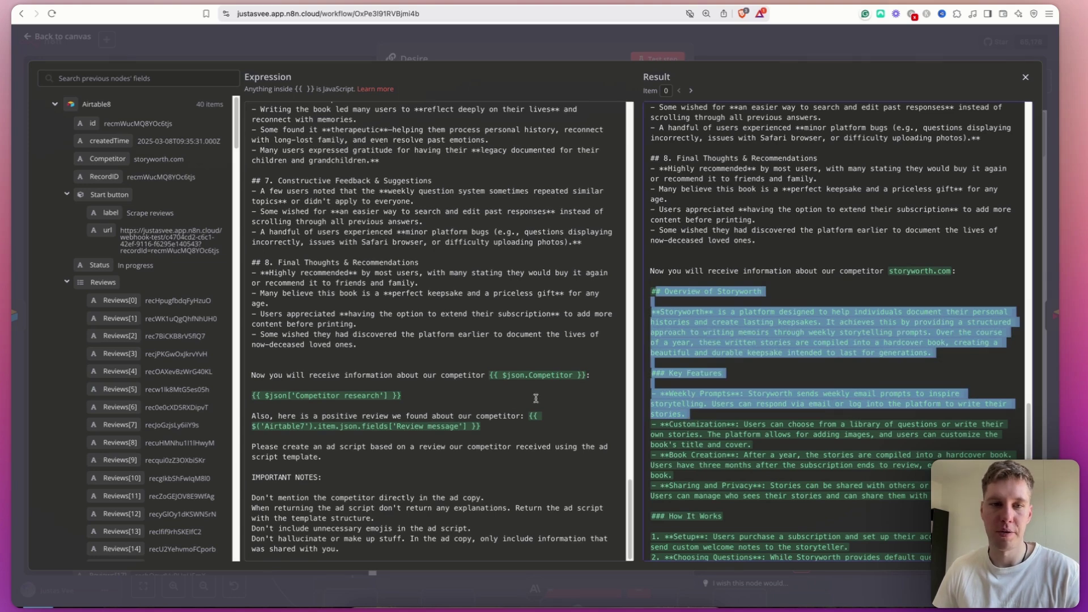
left_click(500, 403)
left_click_drag(278, 395, 393, 395)
left_click(427, 395)
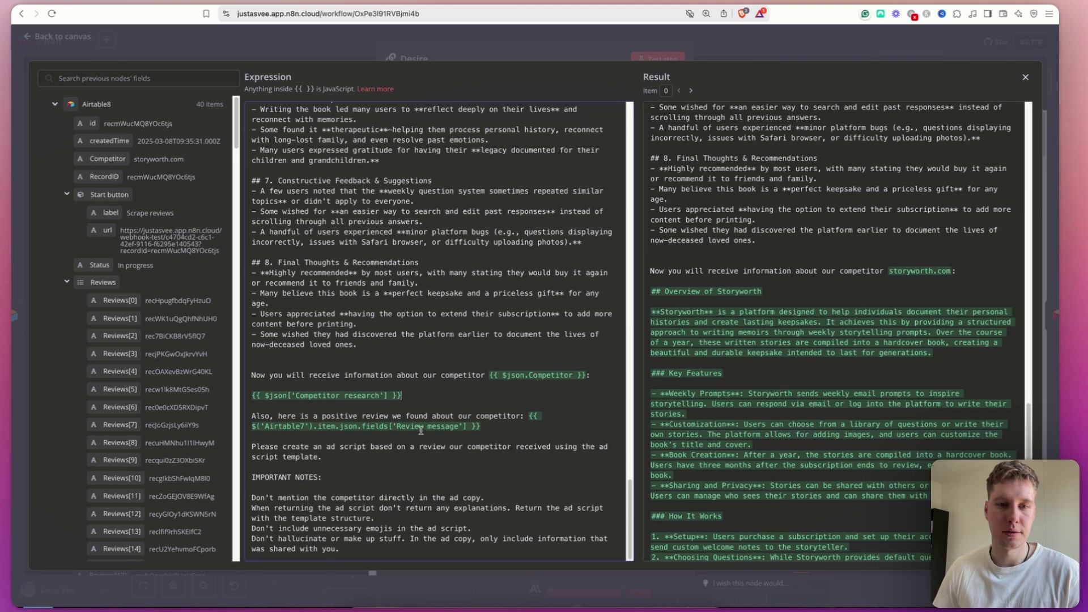
Examine the prompt line that inserts Airtable7's Review message as a positive review, then close the editor and the Desire node.
left_click_drag(282, 415, 479, 414)
left_click(352, 415)
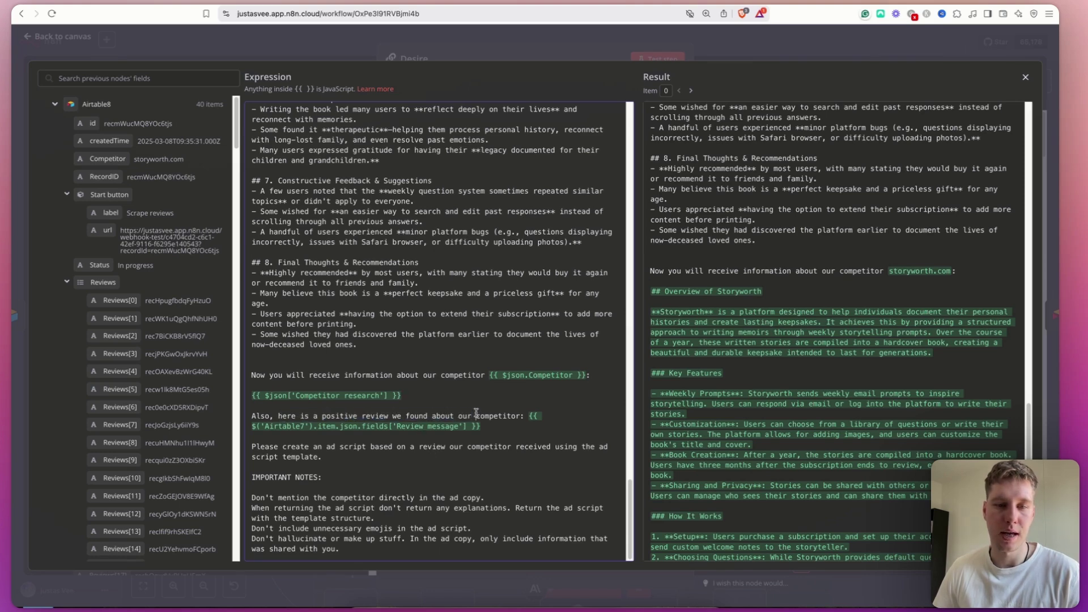
left_click_drag(265, 416, 519, 415)
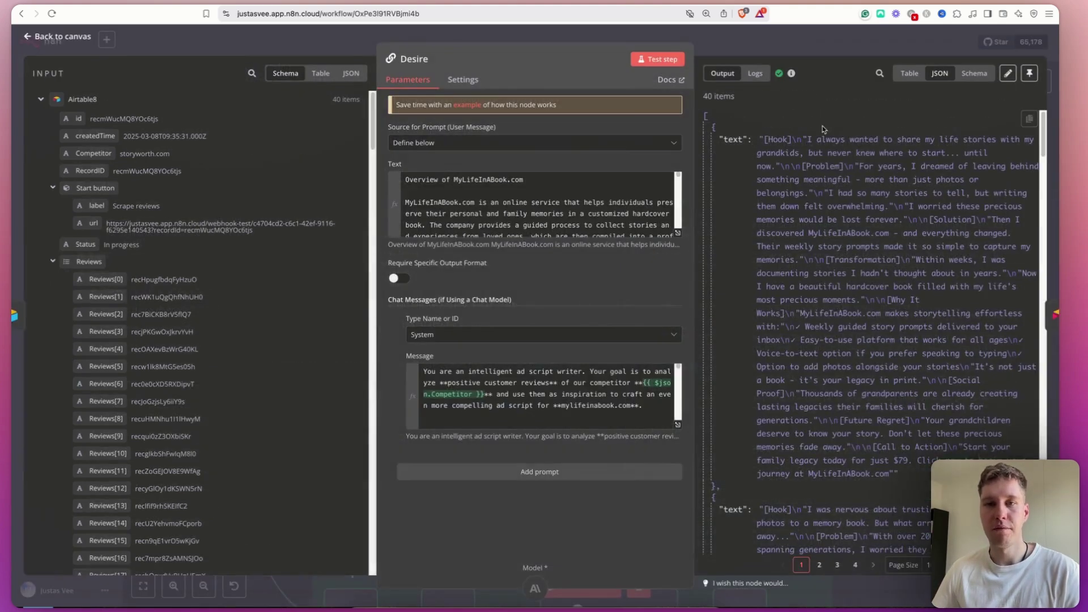
left_click(1025, 78)
key("Escape")
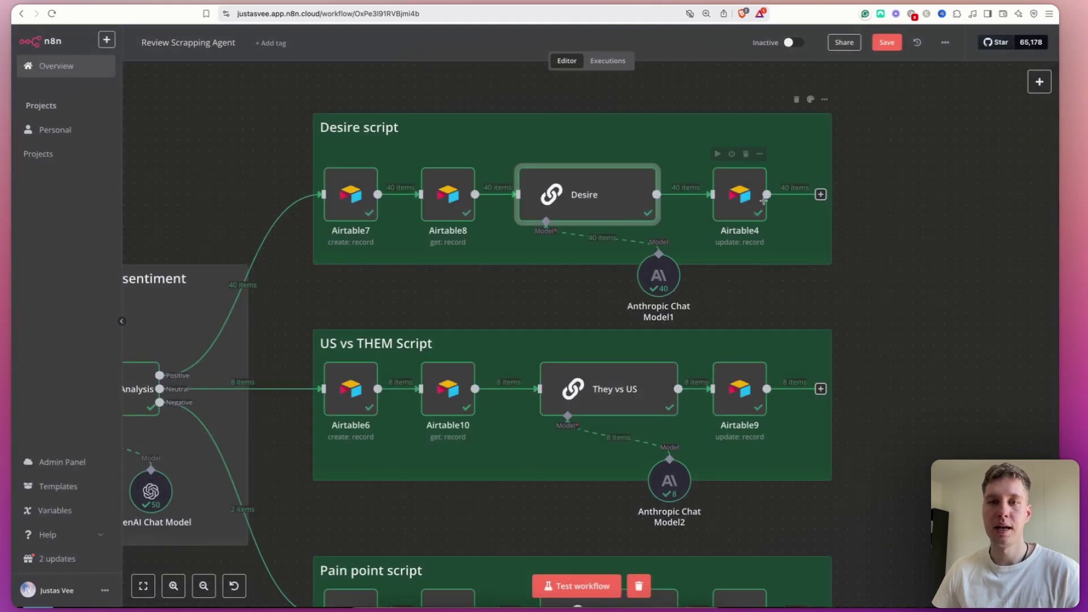
Open the Airtable4 node and inspect its Values to Update, especially the Script idea expression.
double_click(753, 209)
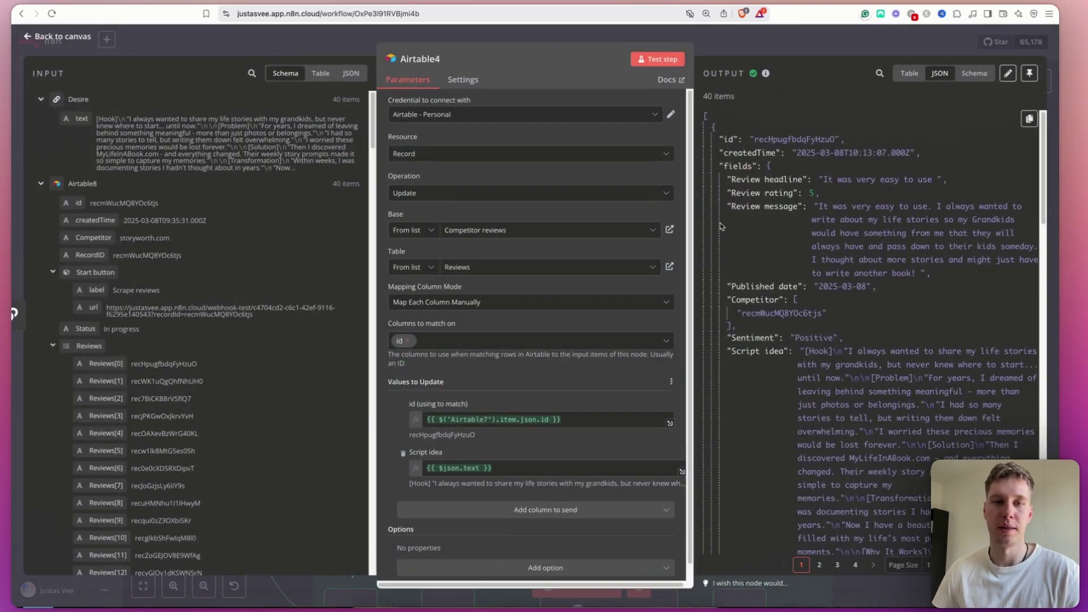
scroll(588, 318, "down", 1)
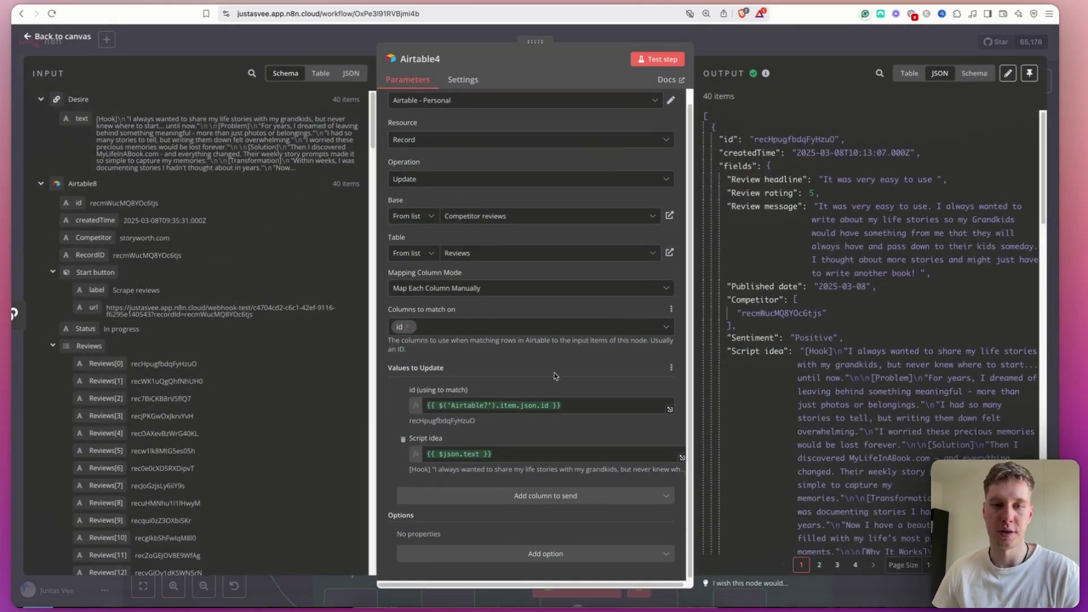
left_click(509, 454)
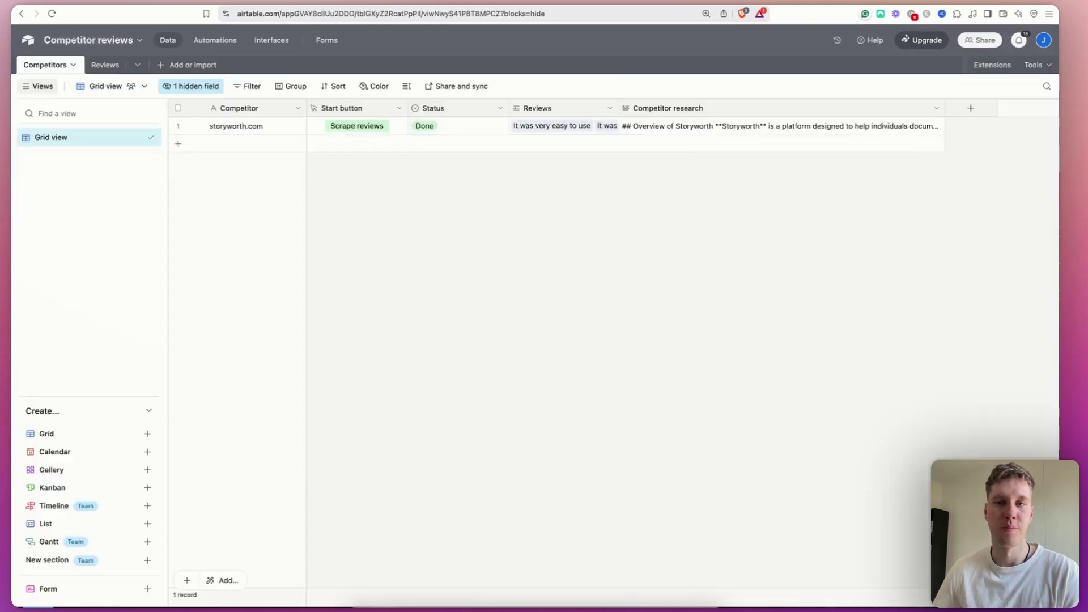
Switch to Airtable, open the Reviews table and look across the storyworth.com reviews from Published date to Script idea.
key("ctrl+Tab")
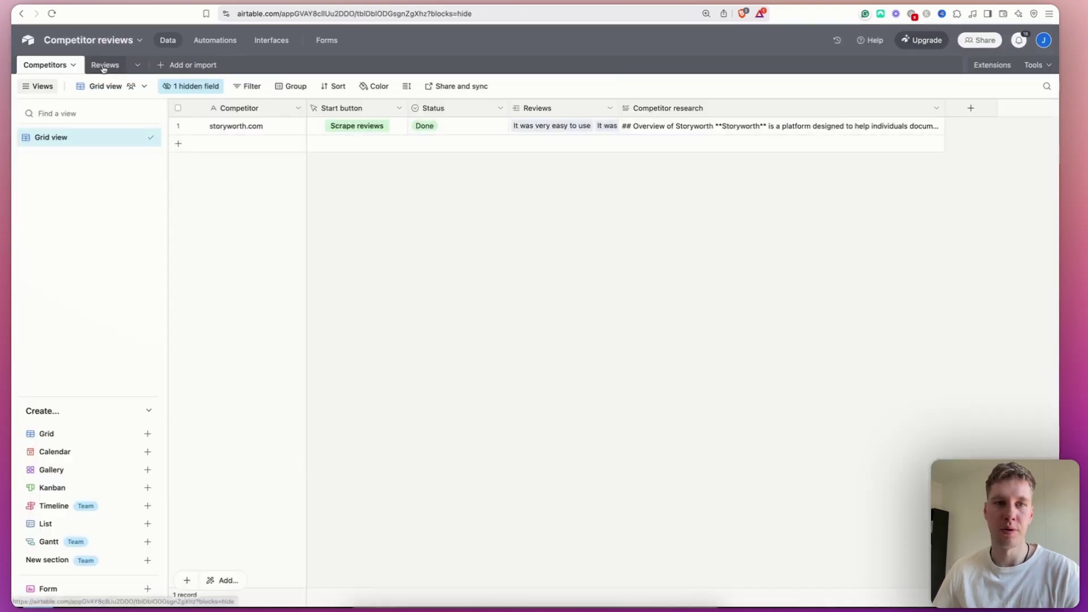
left_click(109, 65)
scroll(635, 213, "right", 3)
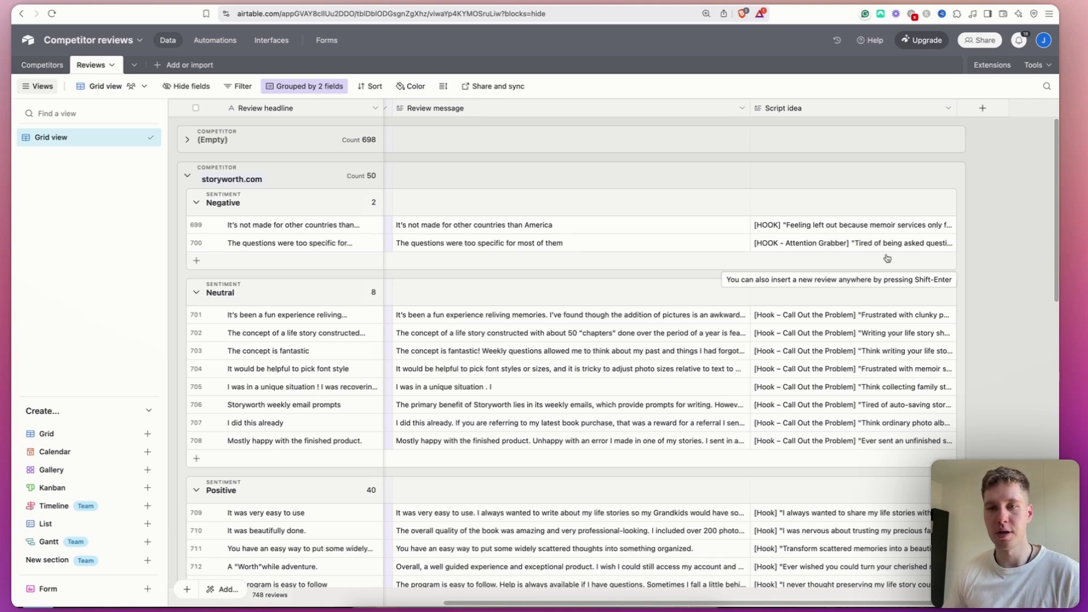
scroll(789, 226, "left", 5)
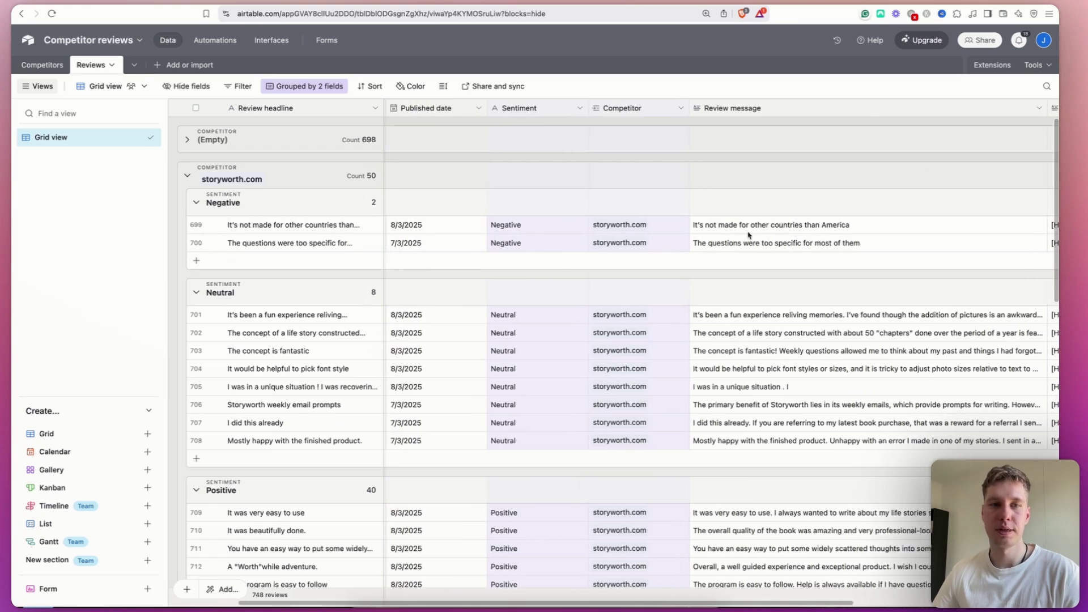
scroll(632, 265, "right", 5)
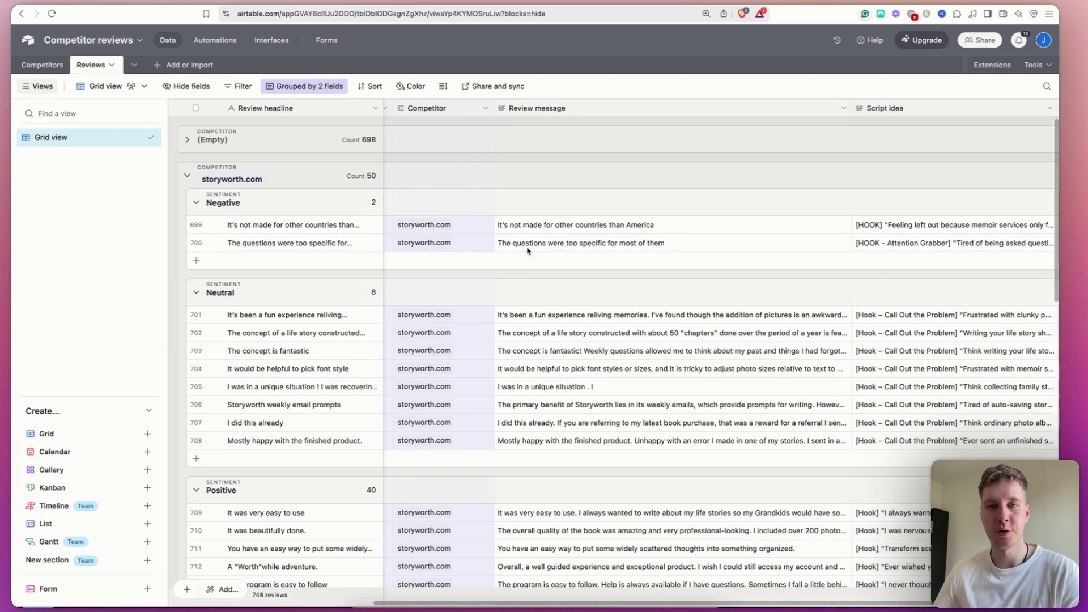
scroll(527, 251, "right", 4)
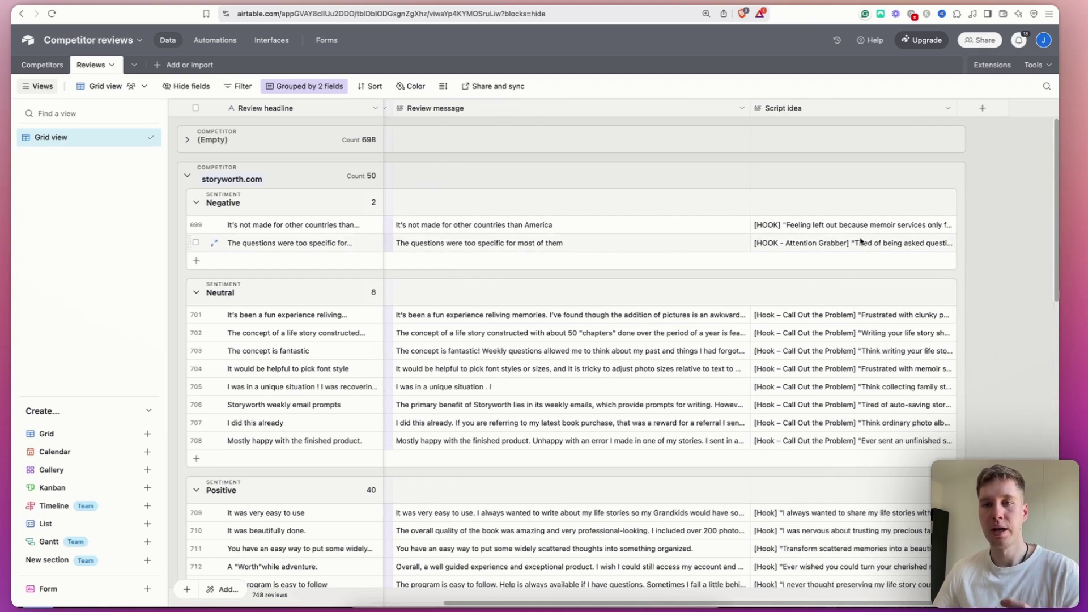
Expand the Script idea of the negative review about overly specific questions and read its hook.
left_click(908, 250)
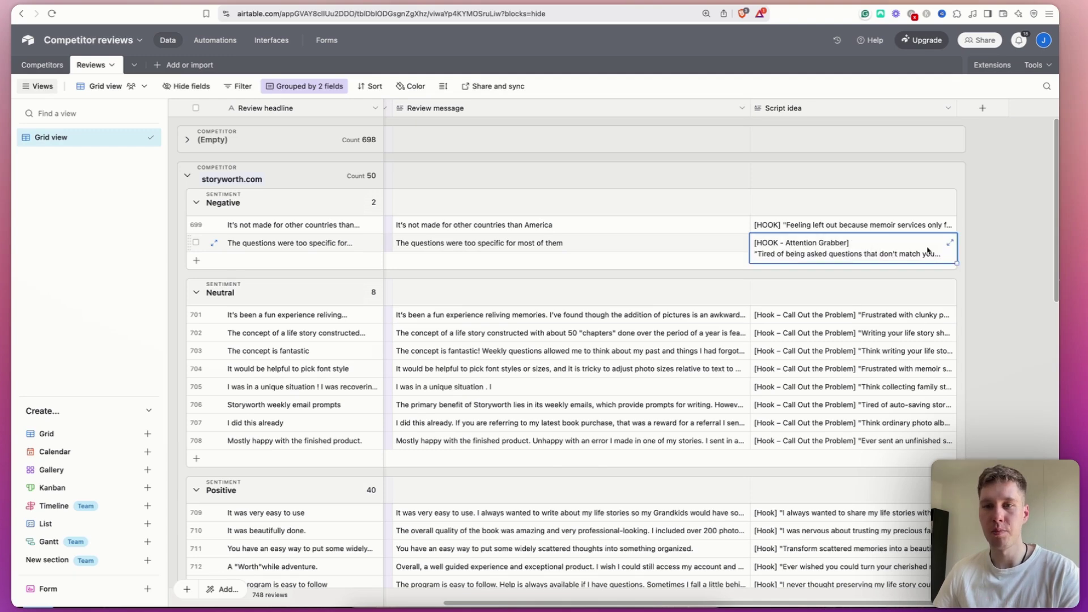
left_click(950, 242)
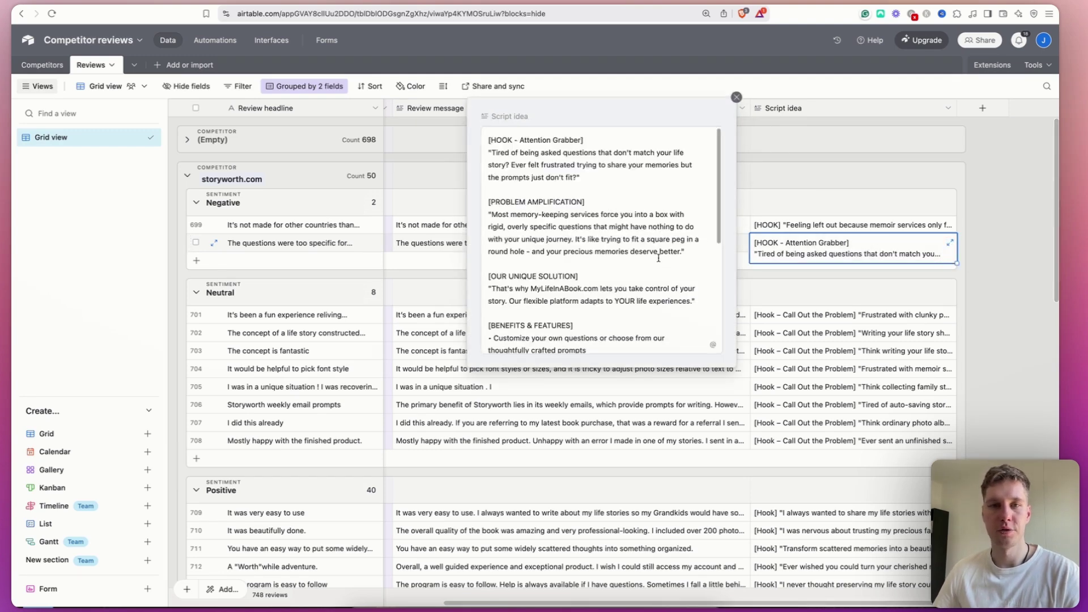
left_click_drag(509, 152, 680, 152)
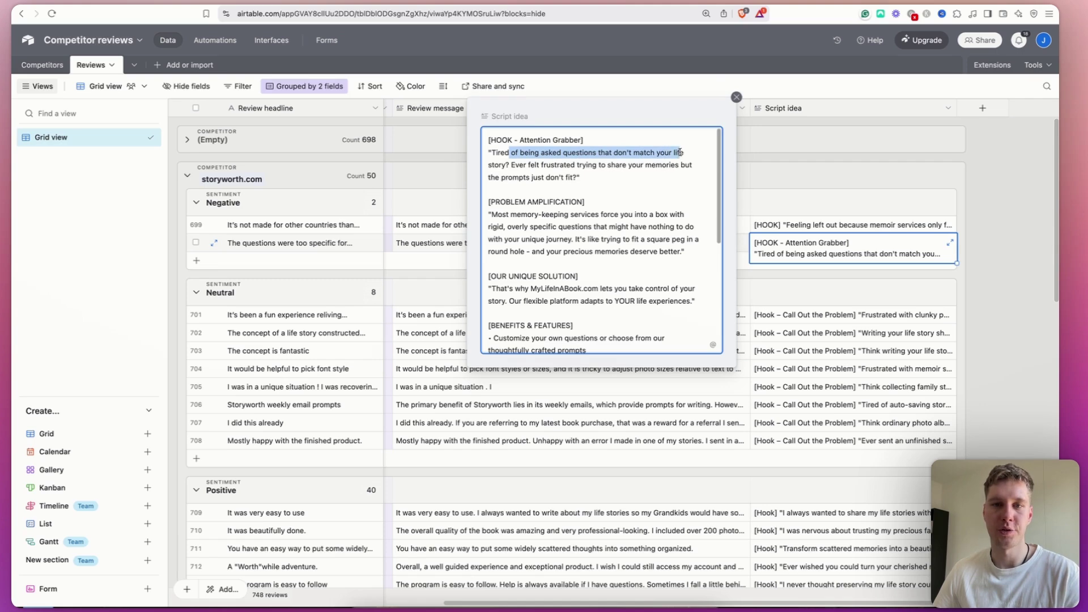
Read the rest of the expanded Script idea's hook and its Problem Amplification, Our Unique Solution, and Benefits & Features sections.
left_click(512, 165)
left_click_drag(512, 165, 685, 167)
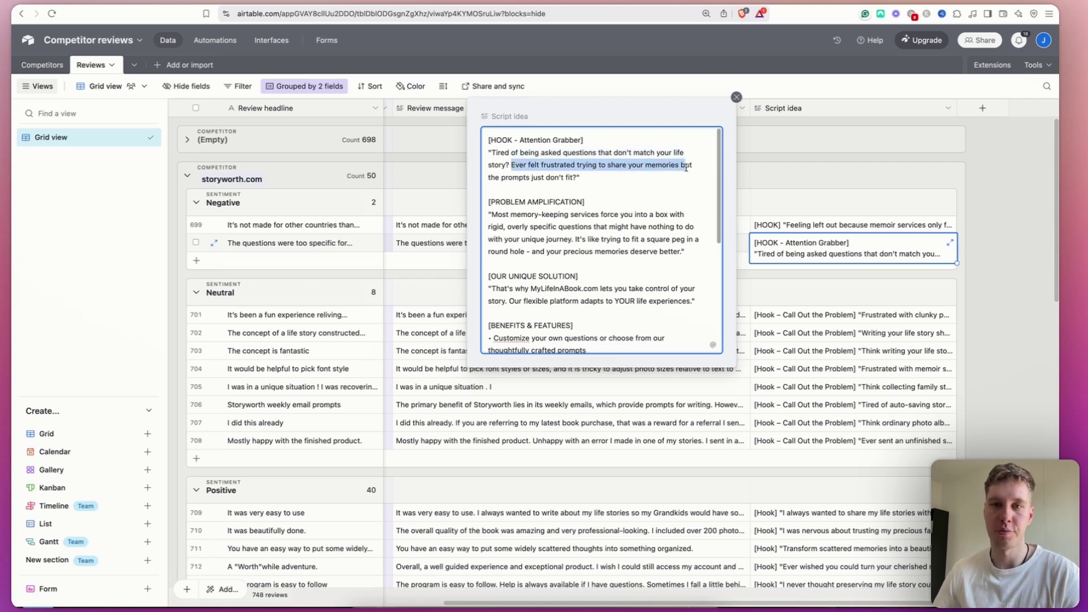
left_click_drag(529, 177, 577, 177)
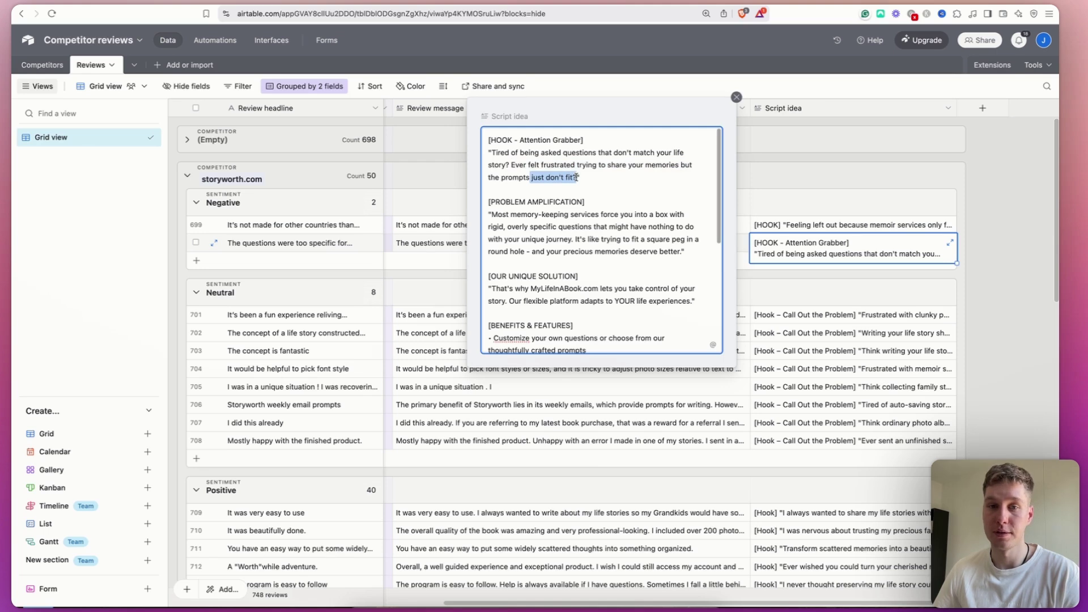
left_click(587, 204)
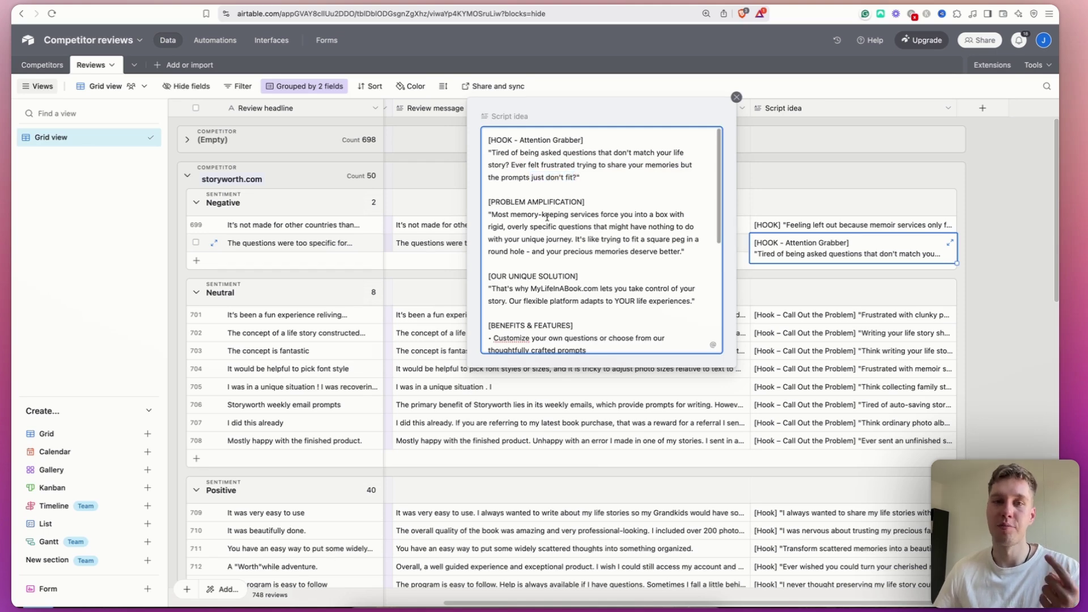
scroll(546, 221, "down", 2)
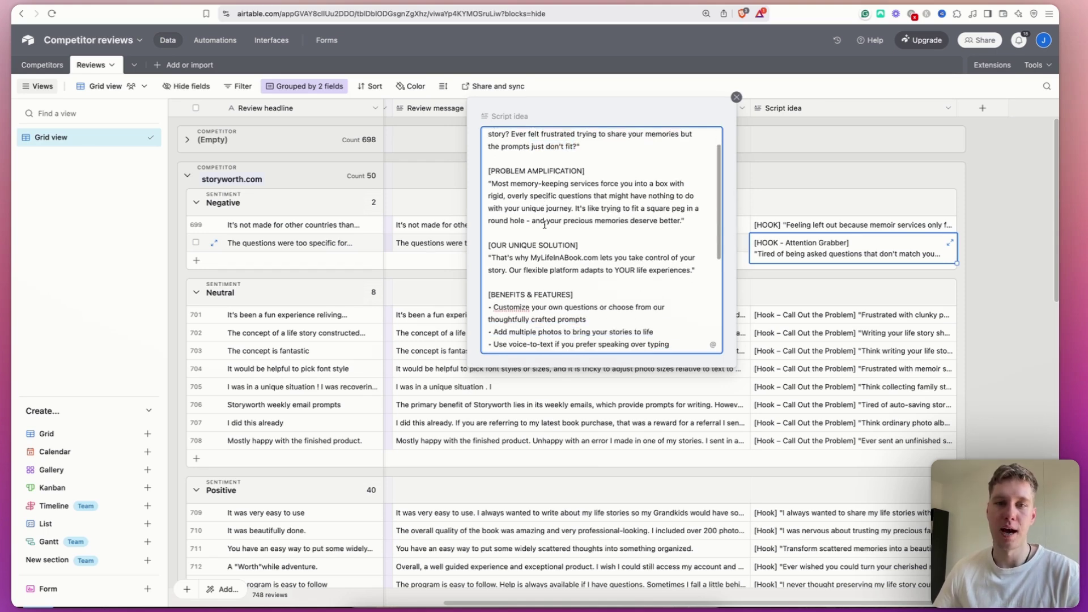
scroll(545, 223, "down", 1)
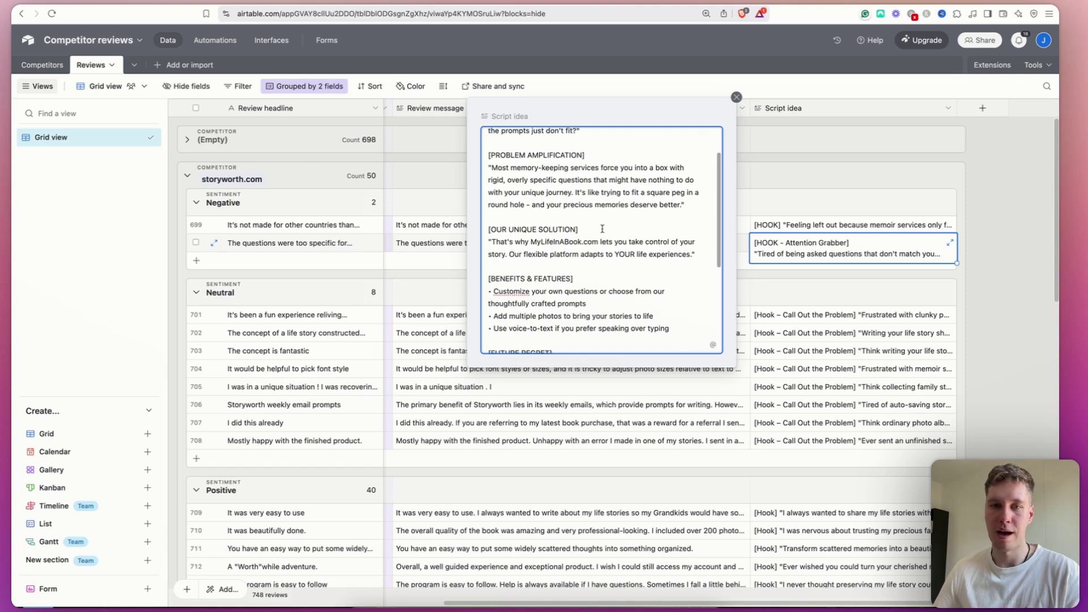
scroll(602, 229, "down", 3)
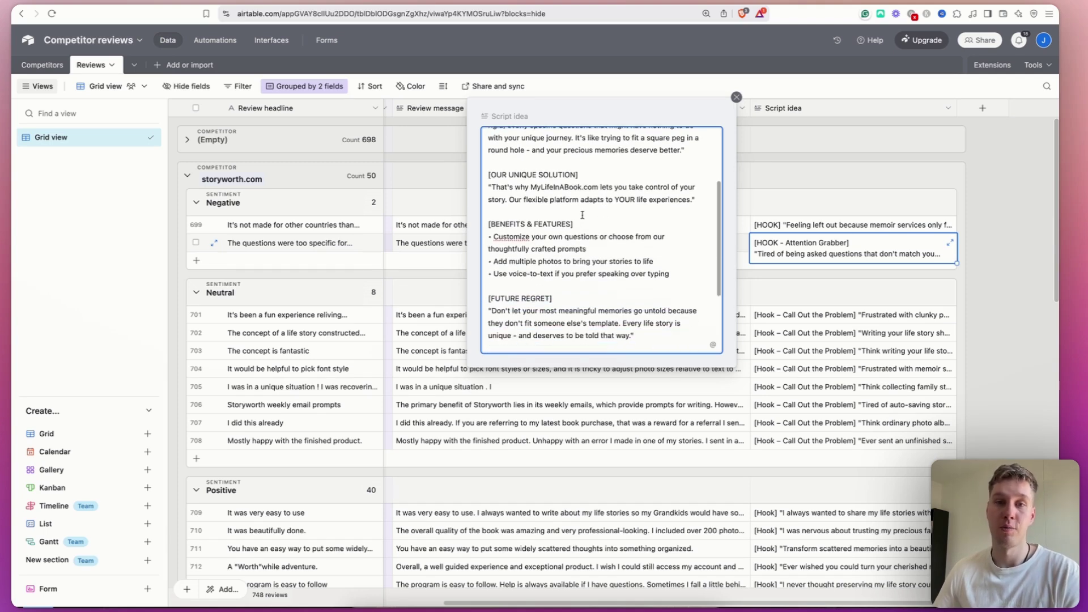
Read the script's Future Regret, Social Proof and CTA sections, then close the expanded Script idea.
scroll(589, 229, "down", 2)
scroll(574, 230, "down", 1)
left_click_drag(489, 255, 696, 259)
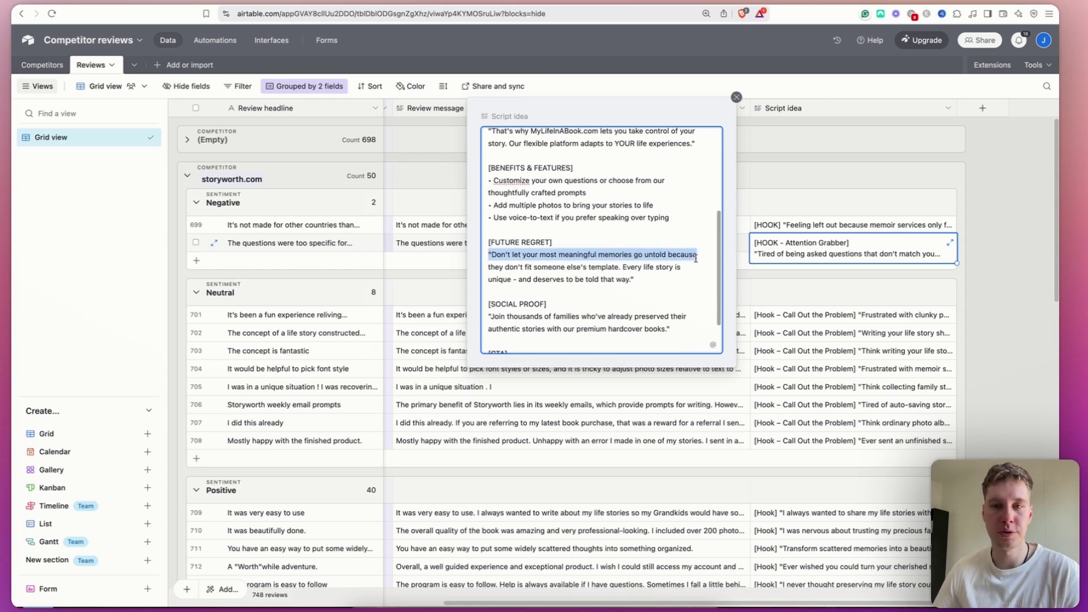
left_click_drag(532, 268, 617, 265)
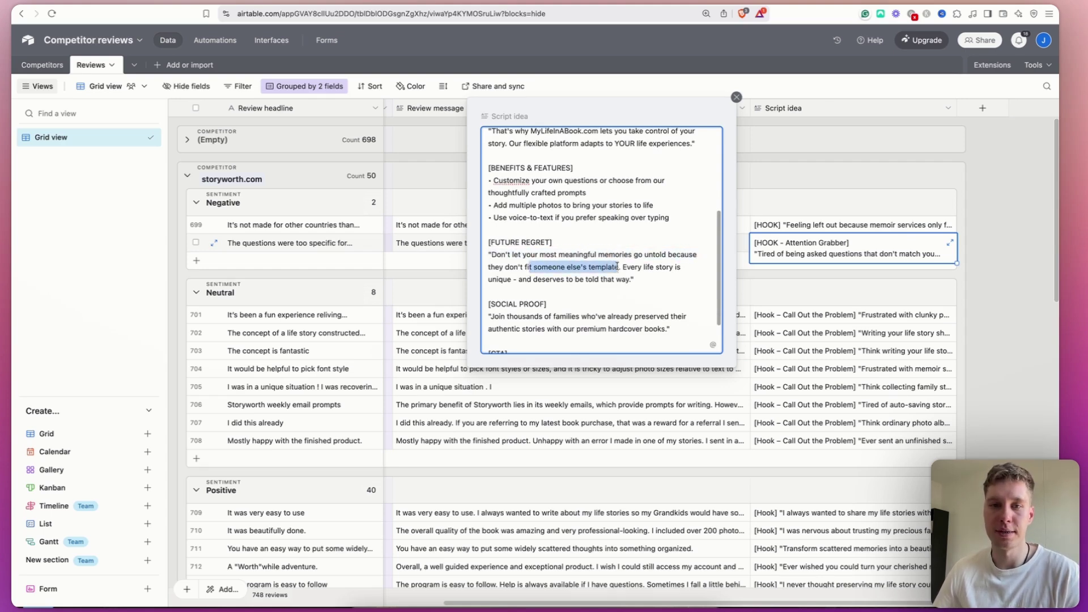
left_click_drag(526, 279, 630, 281)
left_click(637, 276)
scroll(636, 269, "down", 2)
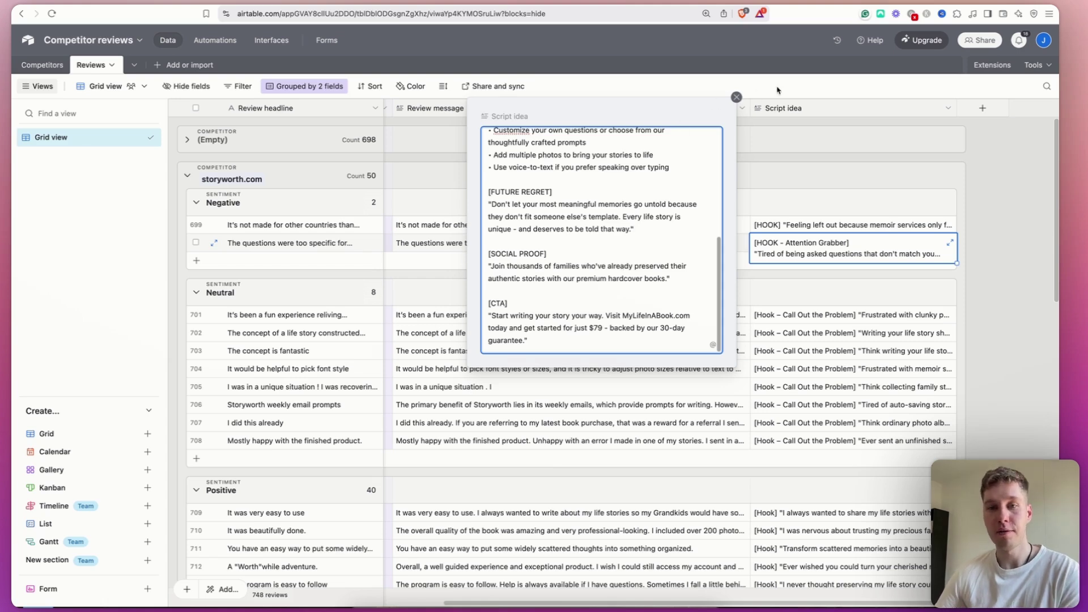
left_click(736, 97)
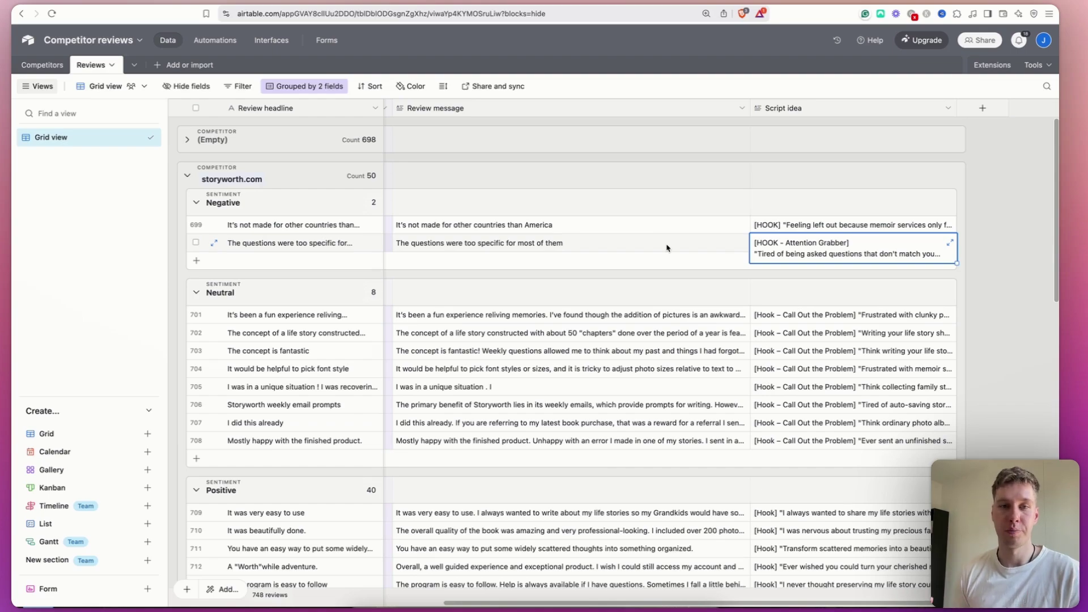
Look through the script ideas of the Negative, Neutral and Positive storyworth.com reviews and deselect the active cell.
scroll(666, 247, "down", 15)
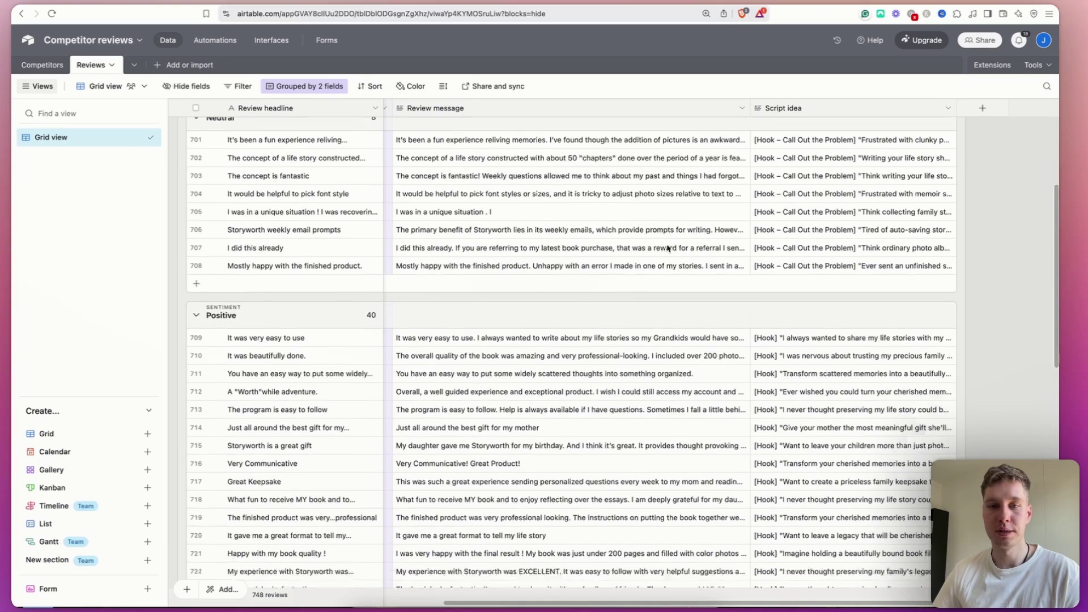
scroll(666, 249, "up", 10)
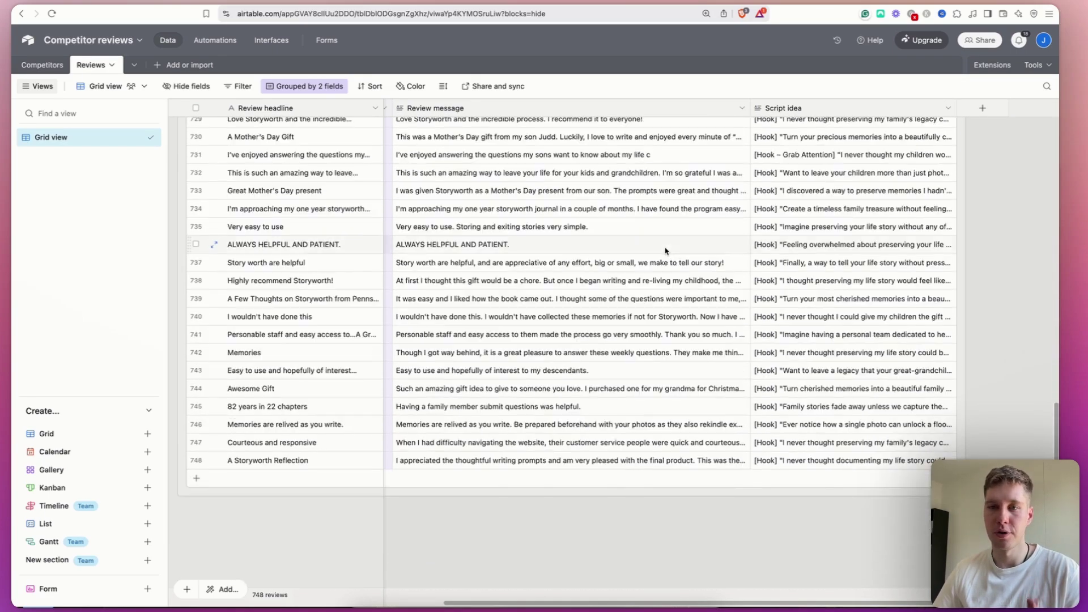
scroll(666, 252, "up", 2)
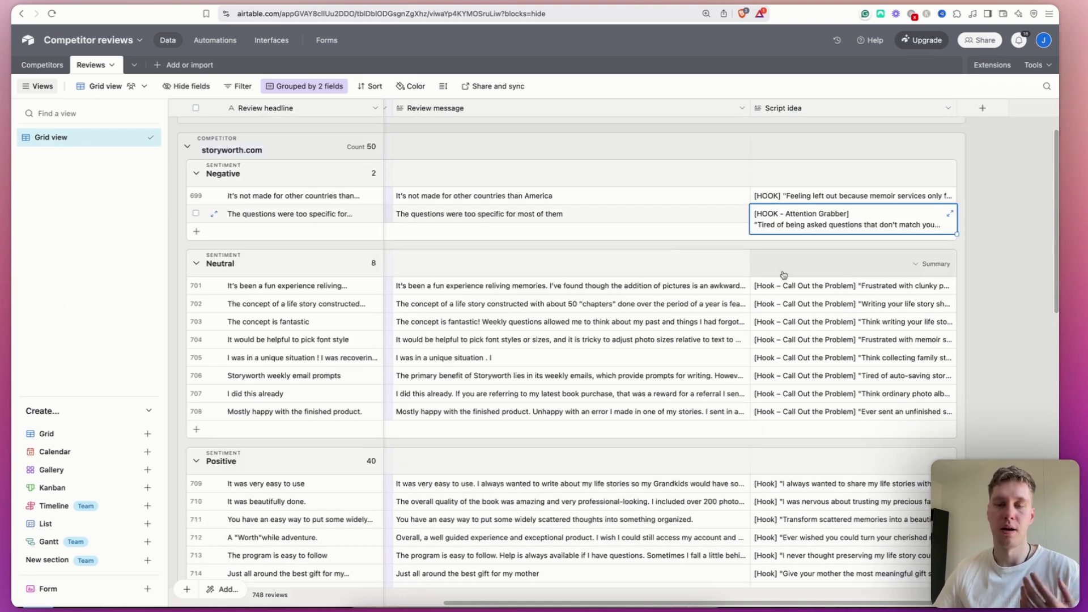
left_click(982, 273)
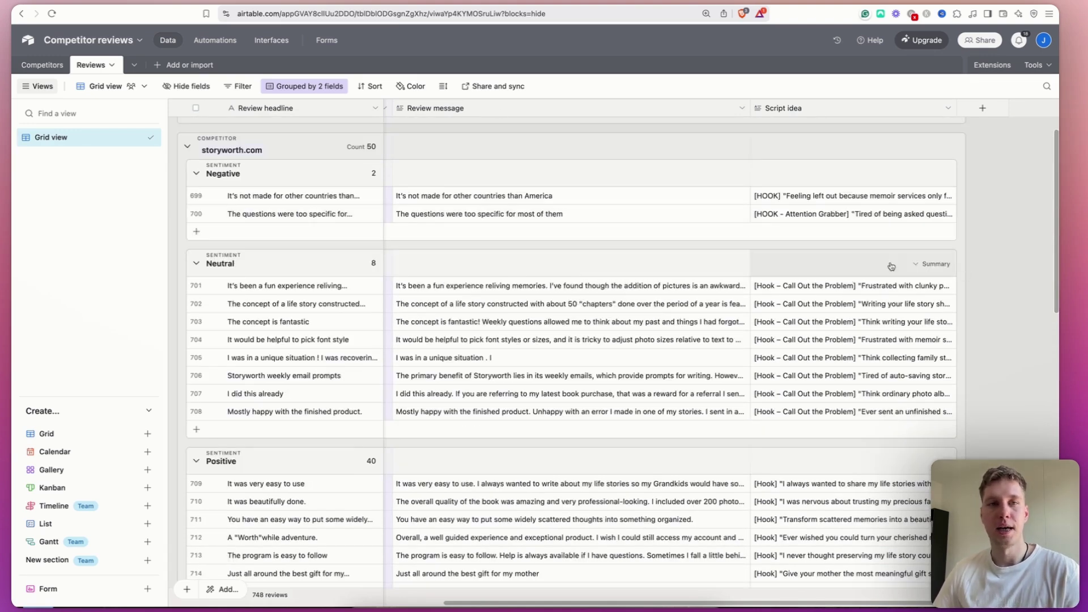
Switch to n8n, close the Airtable4 node and save the Review Scrapping Agent workflow.
key("ctrl+Tab")
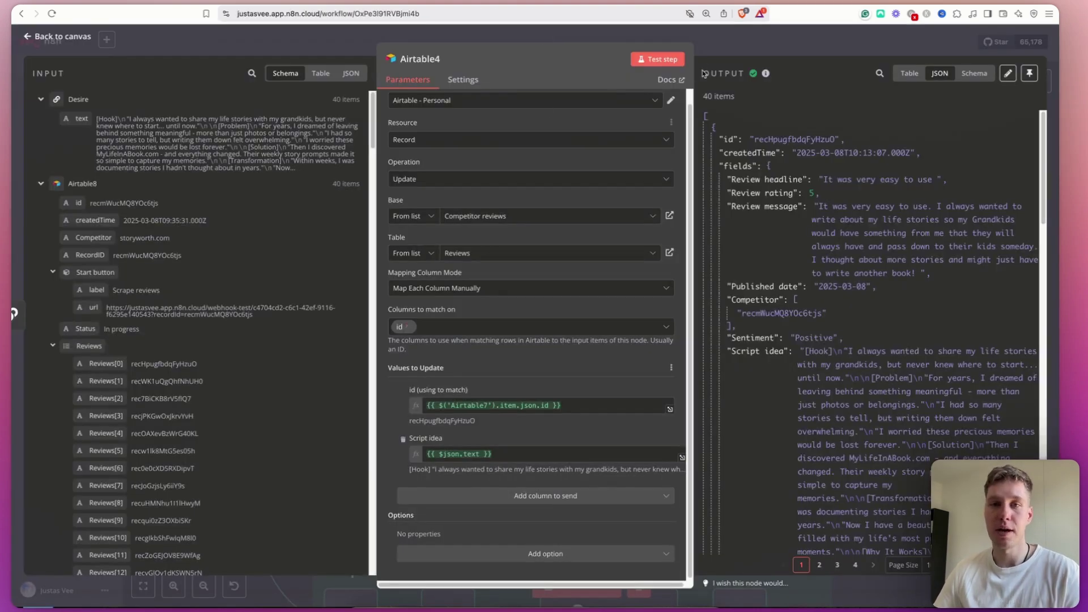
key("Escape")
scroll(384, 104, "down", 5)
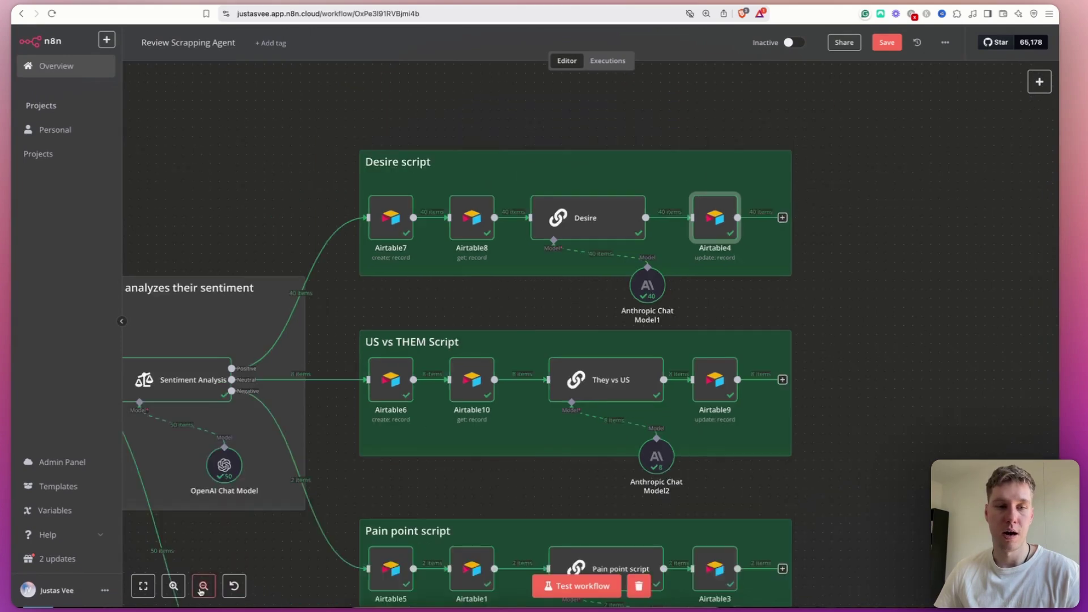
left_click_drag(385, 104, 540, 39)
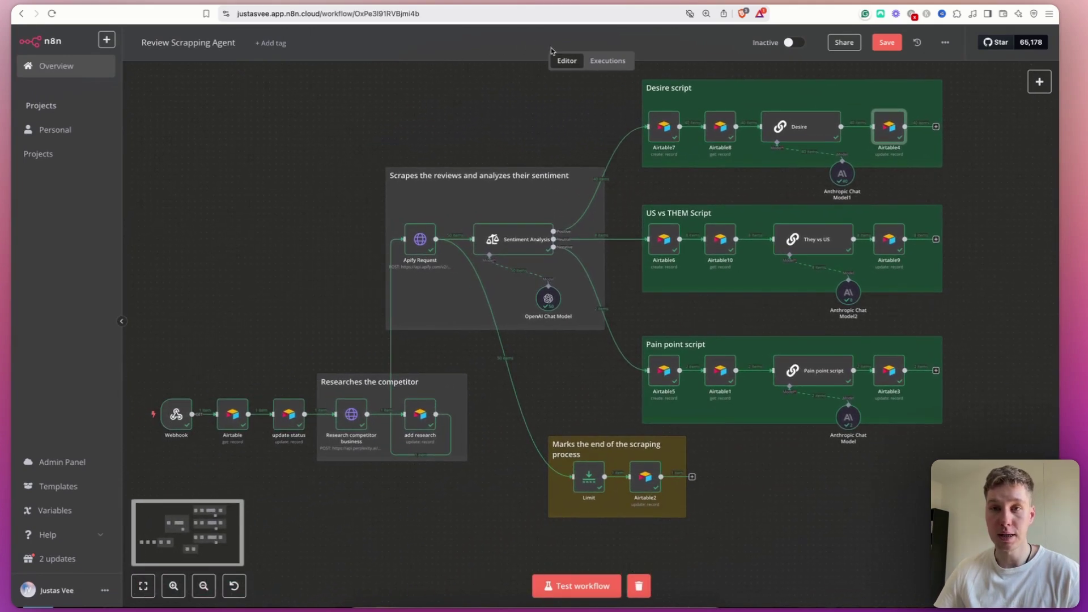
left_click(886, 50)
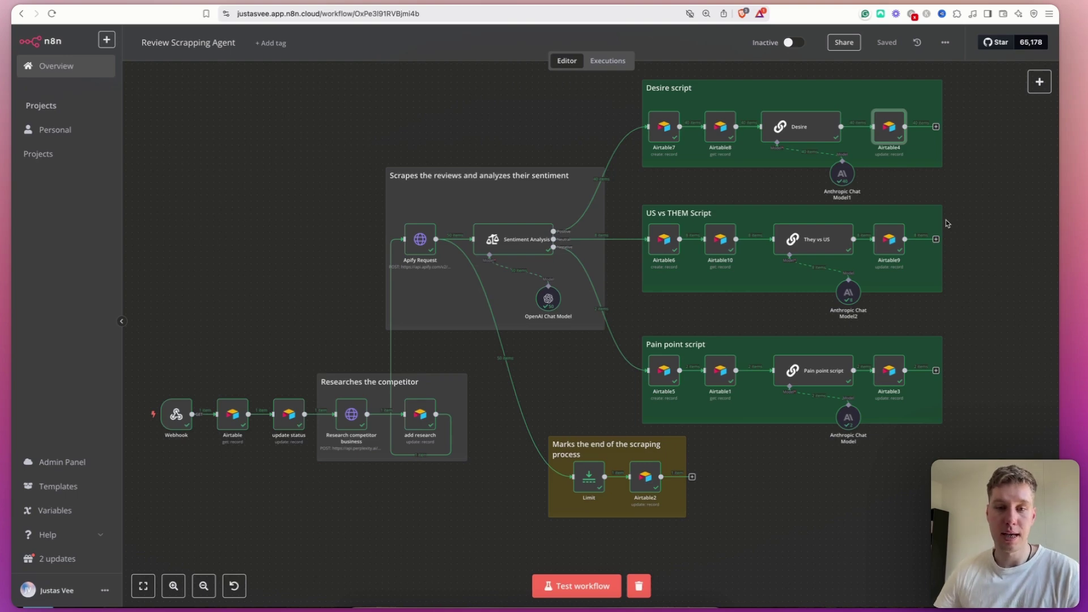
Open the Airtable2 node that marks the end of the scraping process, inspect its id and Status update values, and close it.
left_click_drag(598, 378, 534, 326)
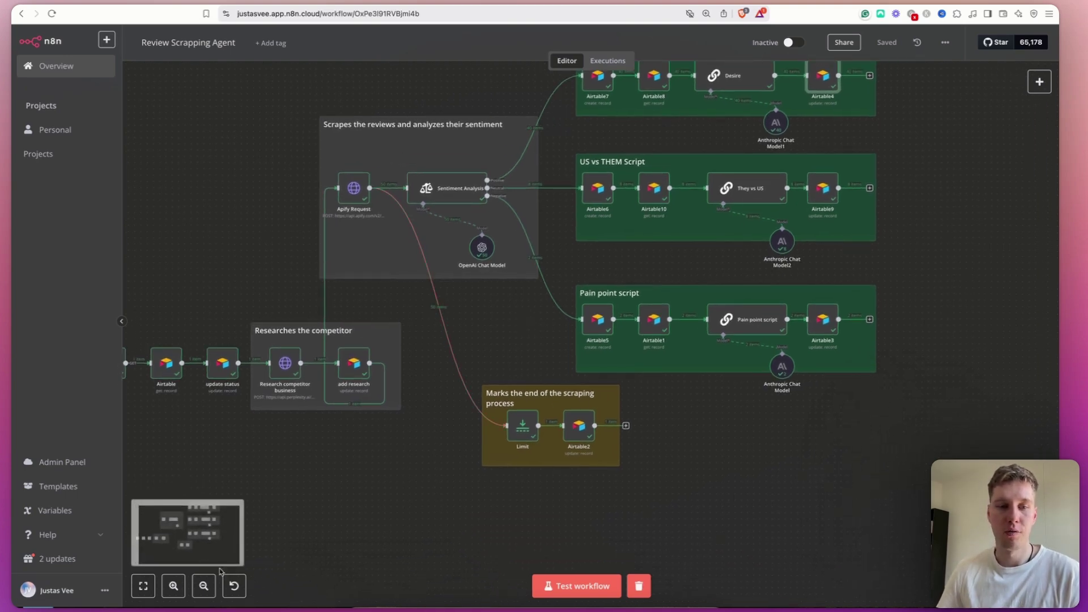
left_click(173, 586)
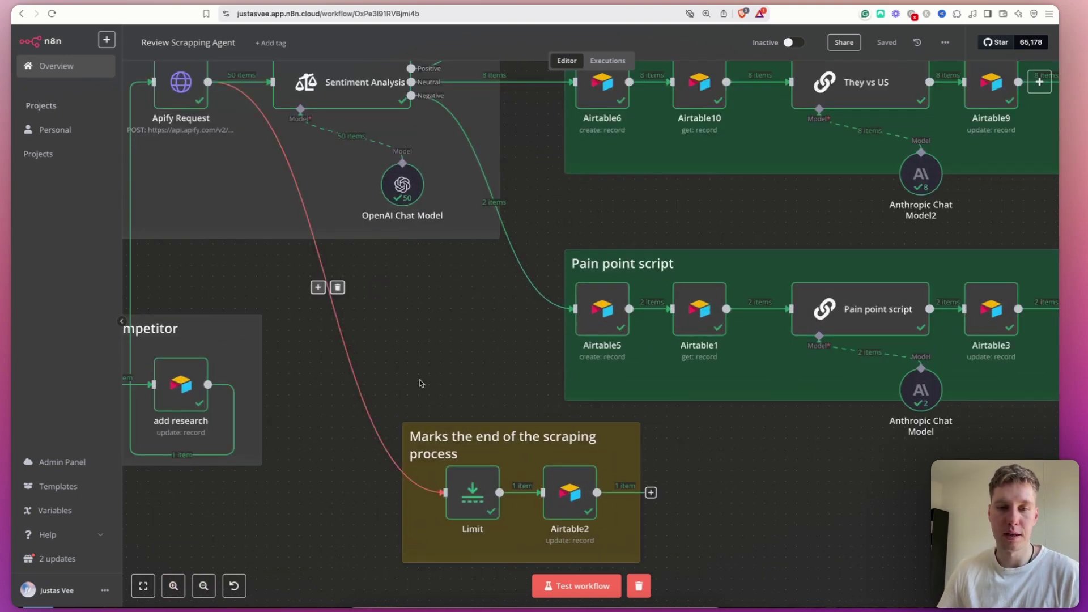
scroll(437, 235, "down", 3)
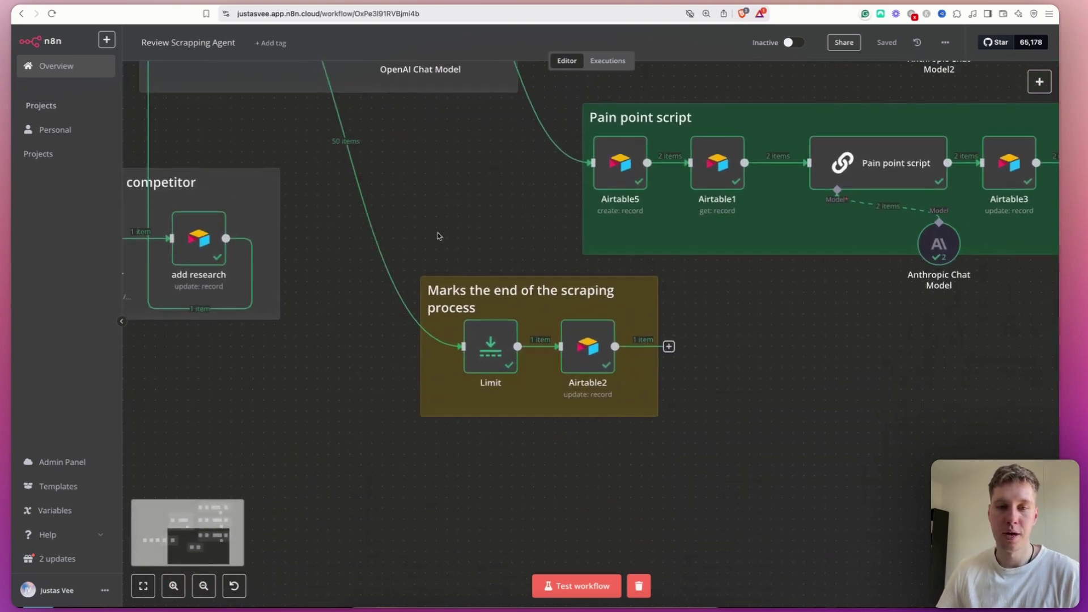
double_click(589, 351)
left_click(445, 470)
left_click(455, 448)
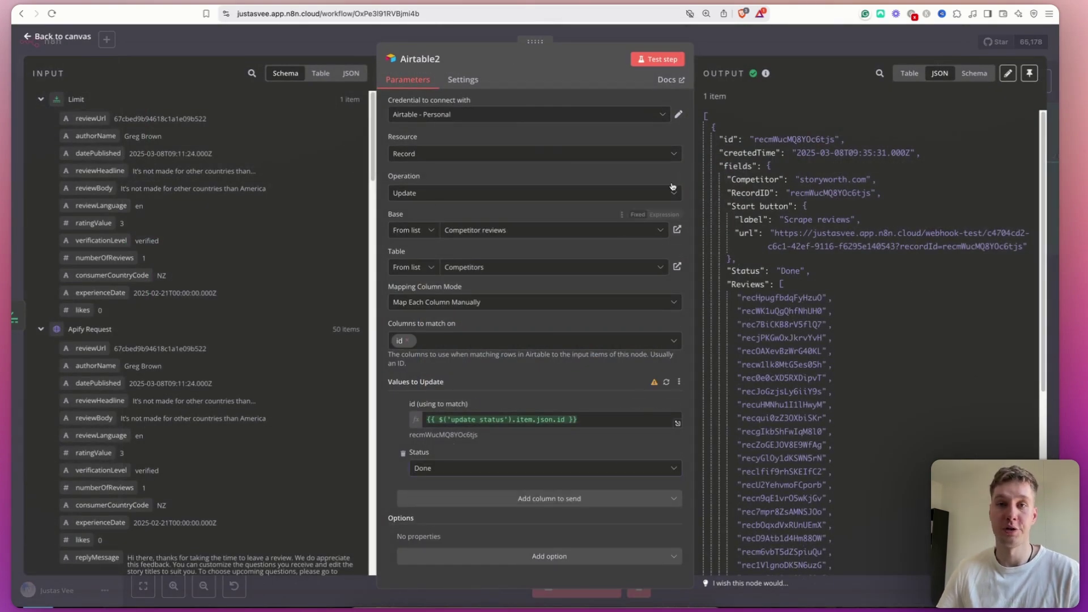
left_click(762, 52)
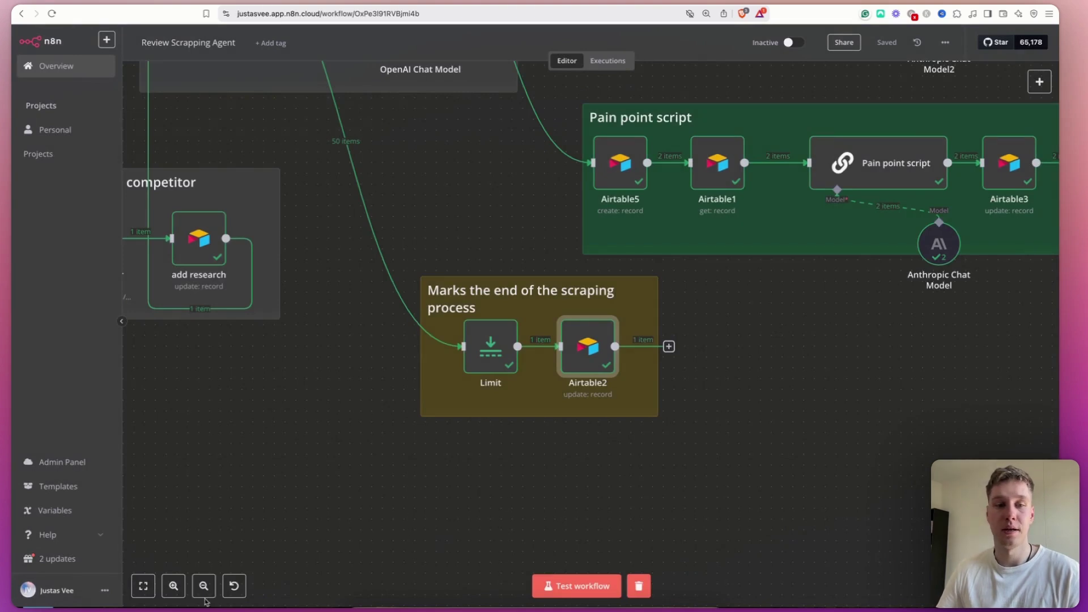
scroll(719, 196, "down", 5)
scroll(303, 420, "up", 3)
left_click_drag(458, 484, 455, 512)
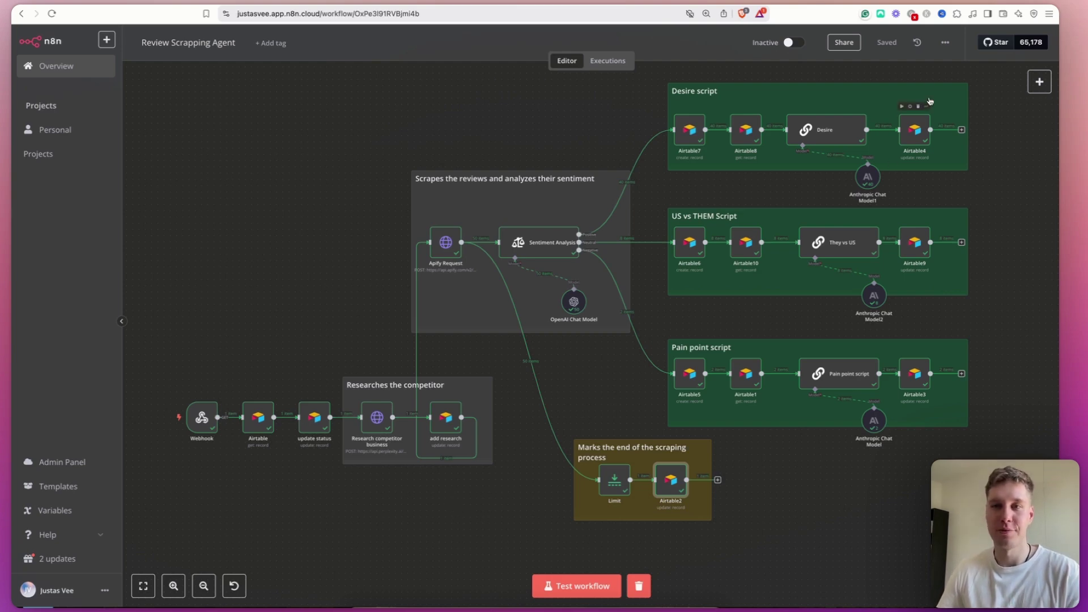
left_click(945, 42)
left_click(601, 130)
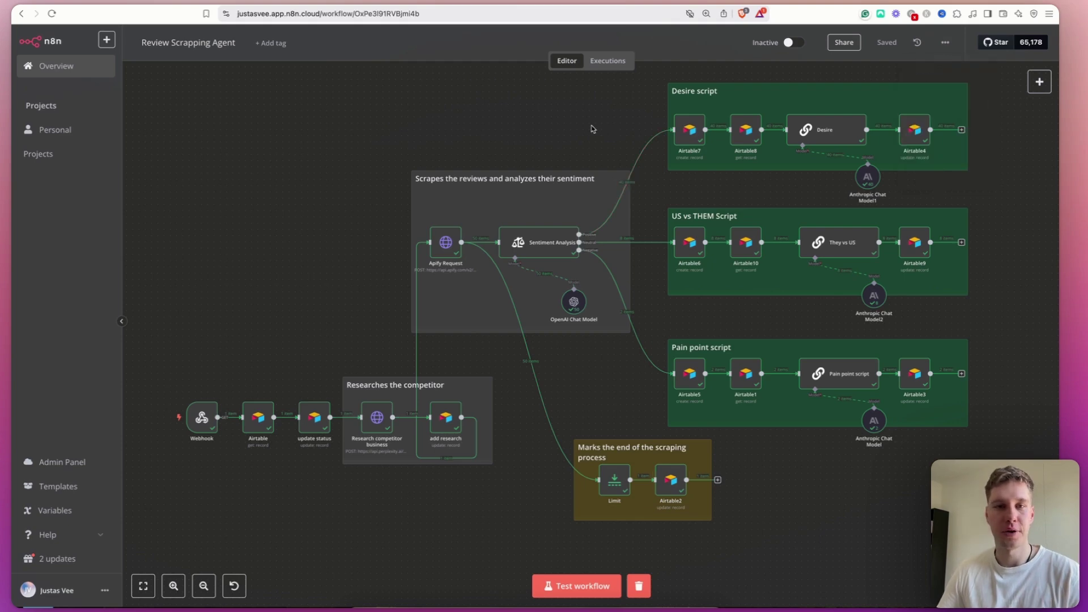
left_click_drag(593, 127, 548, 143)
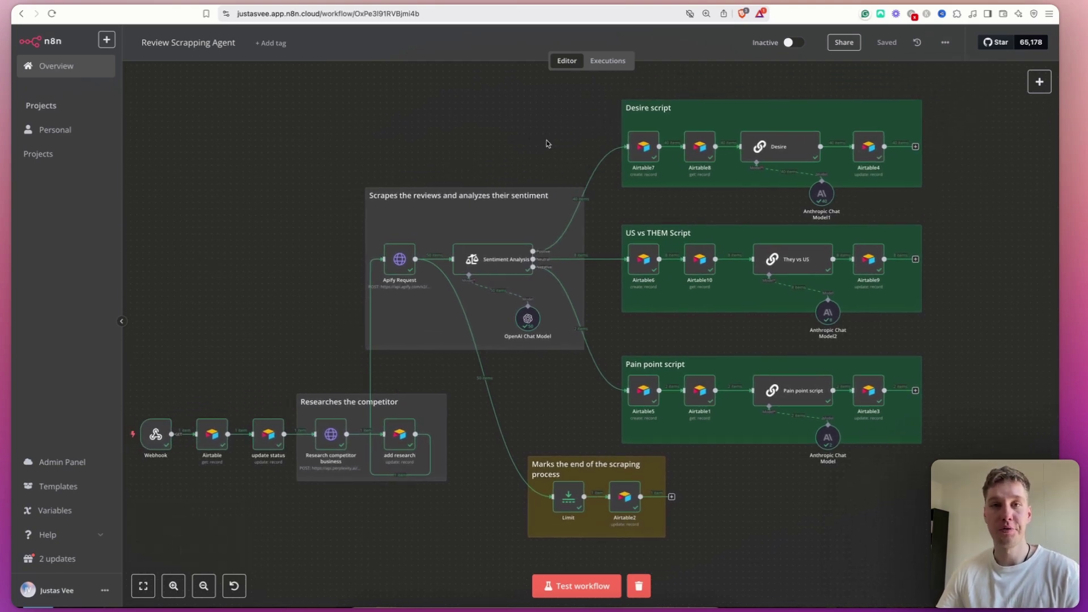